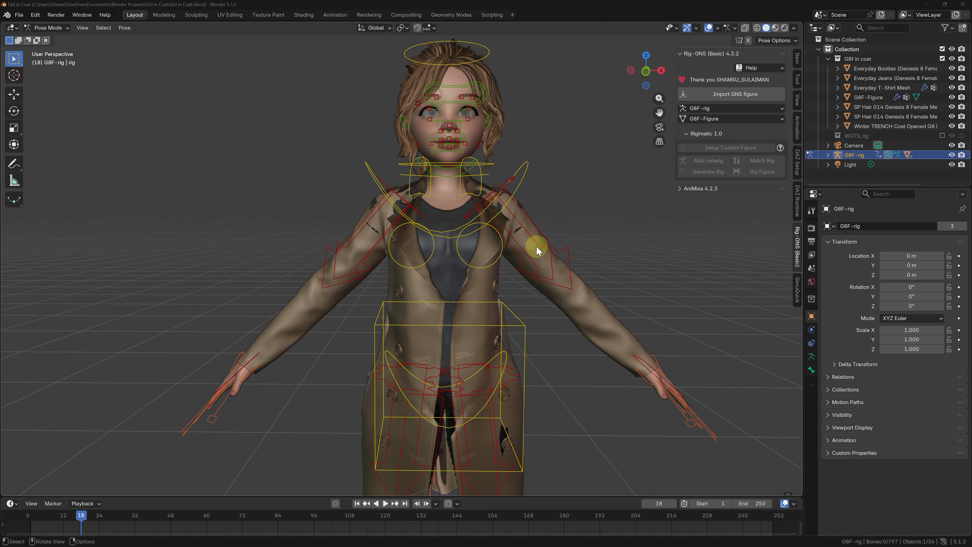
middle_click_drag(537, 247, 501, 245)
scroll(464, 298, "up", 1)
scroll(464, 270, "down", 3)
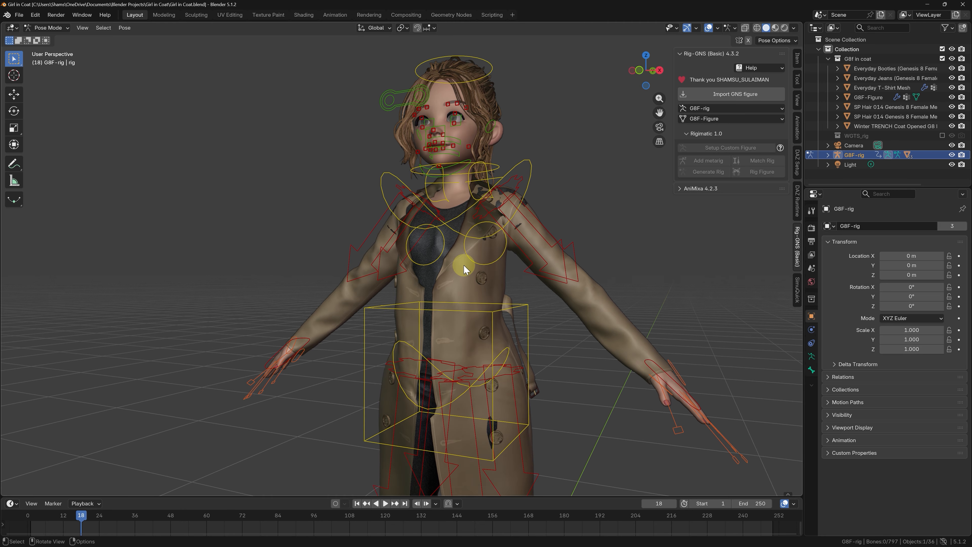
middle_click_drag(469, 398, 469, 361, "shift")
scroll(470, 360, "up", 2)
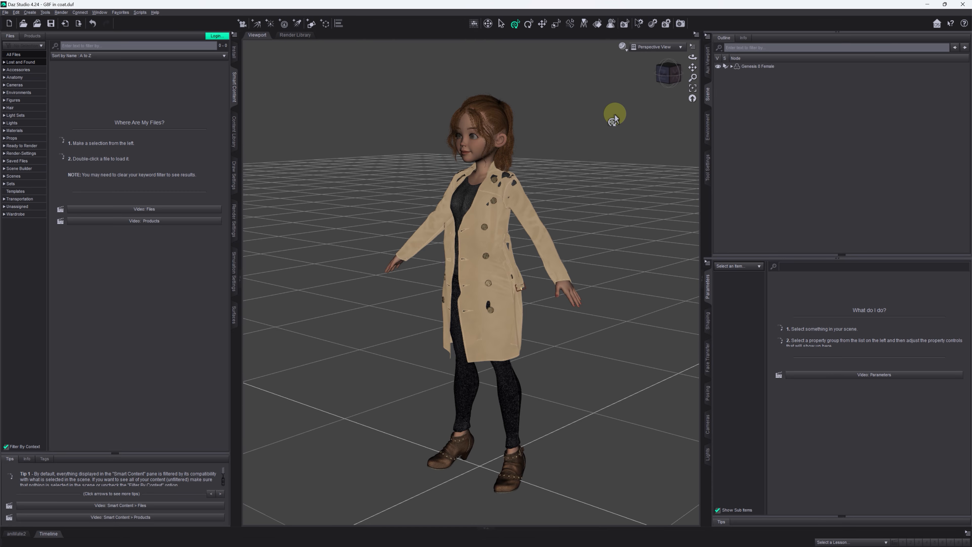
mouse_move(671, 81)
left_mouse_down()
mouse_move(630, 88)
mouse_move(668, 77)
left_mouse_up()
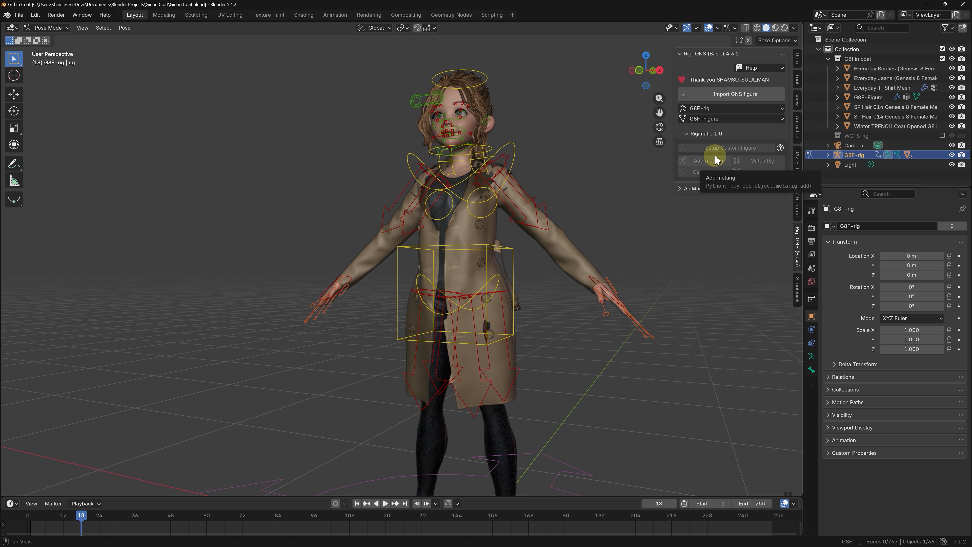
Step: Collapse the Rigimatic and Rig-GNS sections and bring up the SimuQuick add-on's settings
left_click(707, 134)
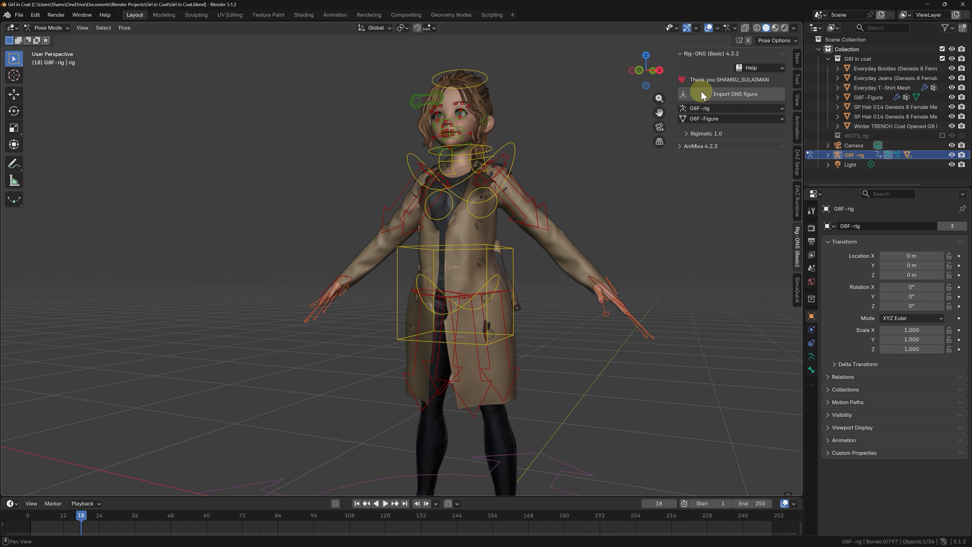
left_click(702, 53)
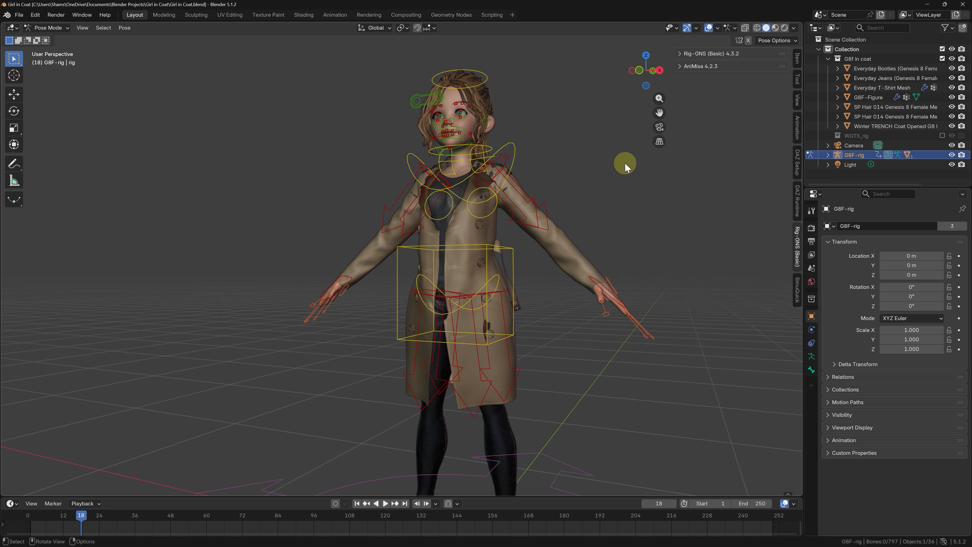
left_click(796, 289)
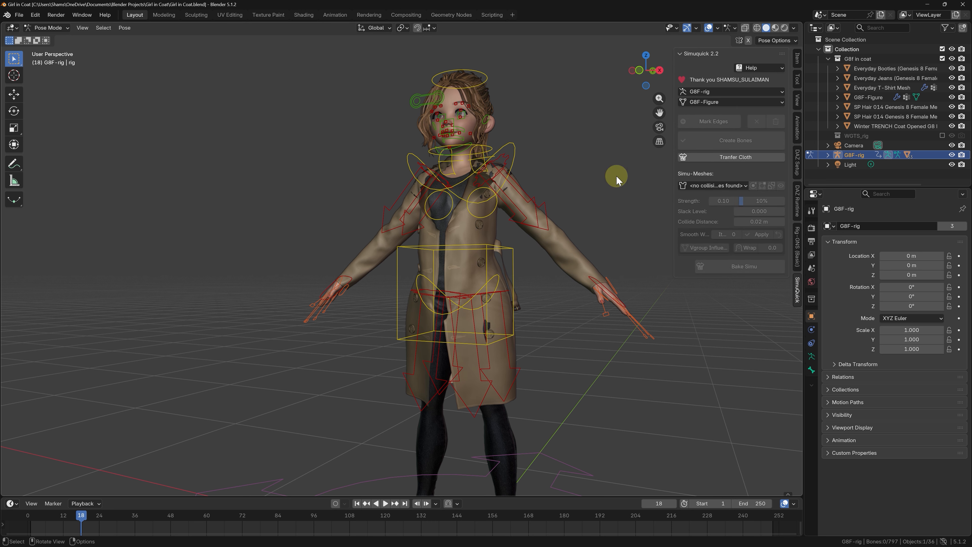
Step: Leave Pose Mode for Object Mode and select the G8F-Figure body mesh
scroll(481, 177, "up", 1)
middle_click_drag(481, 177, 496, 177)
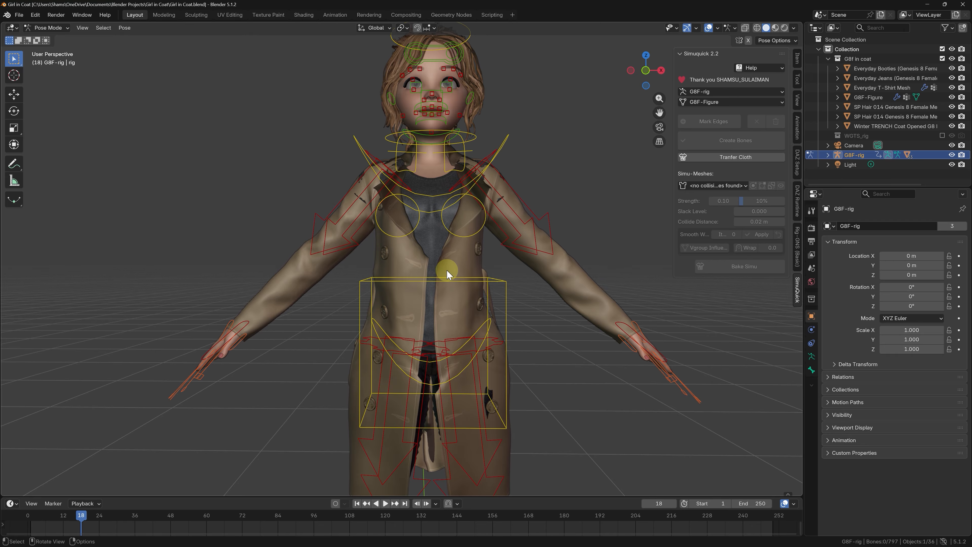
key("Tab")
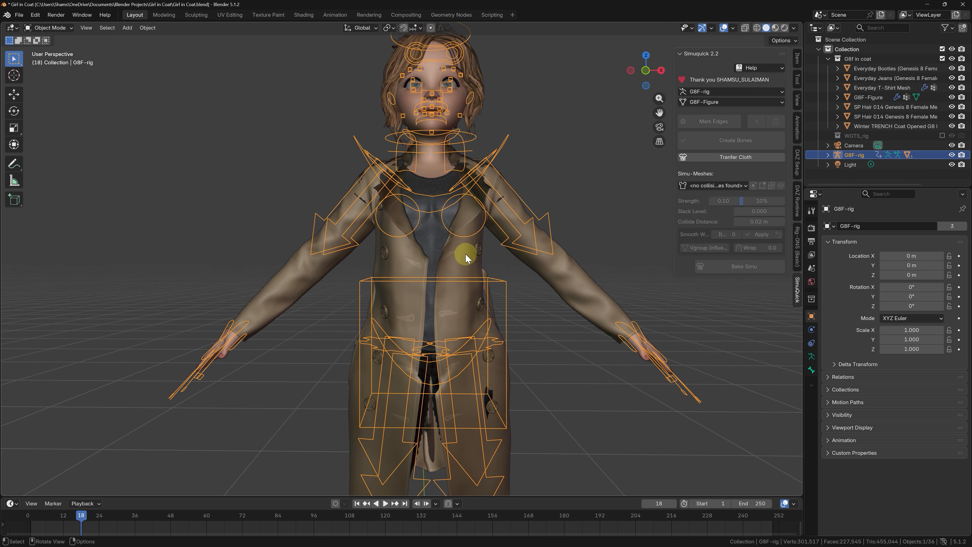
left_click(465, 255)
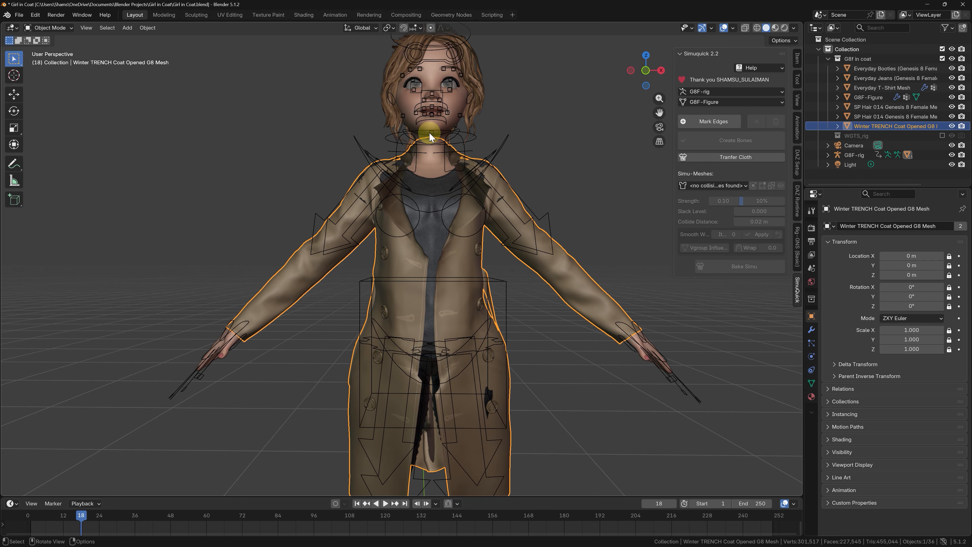
scroll(439, 120, "up", 1)
left_click(465, 103)
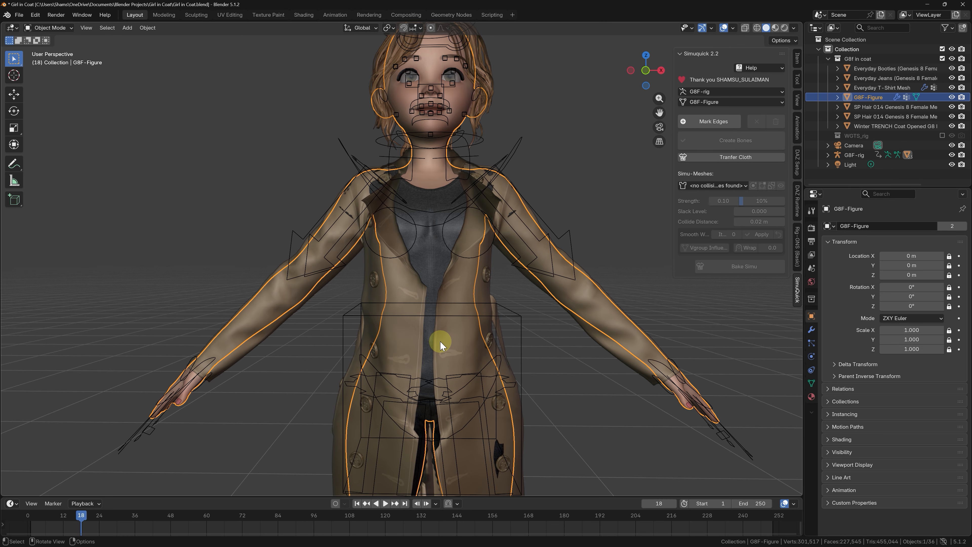
Step: Enter Edit Mode on the body mesh and show it as wireframe in the right orthographic view
scroll(420, 241, "down", 2)
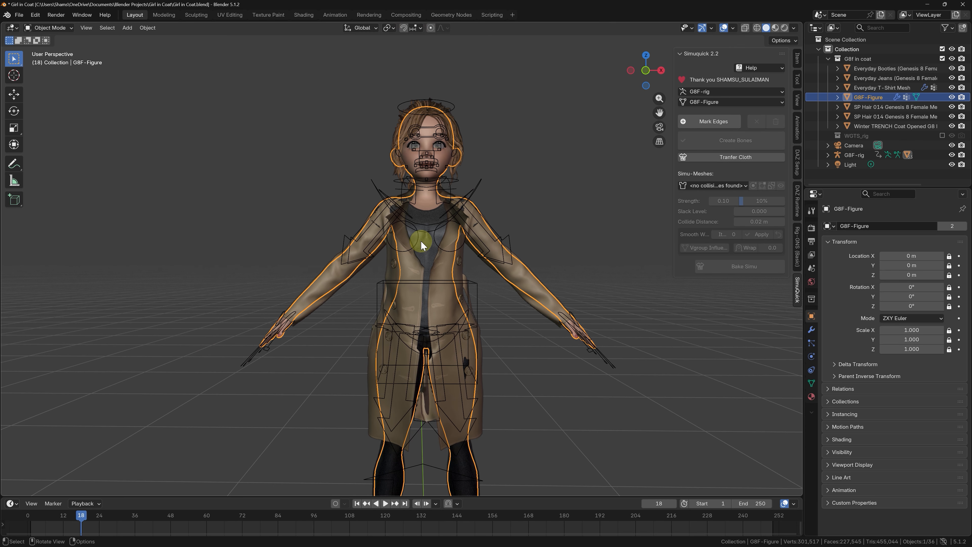
scroll(425, 147, "up", 3)
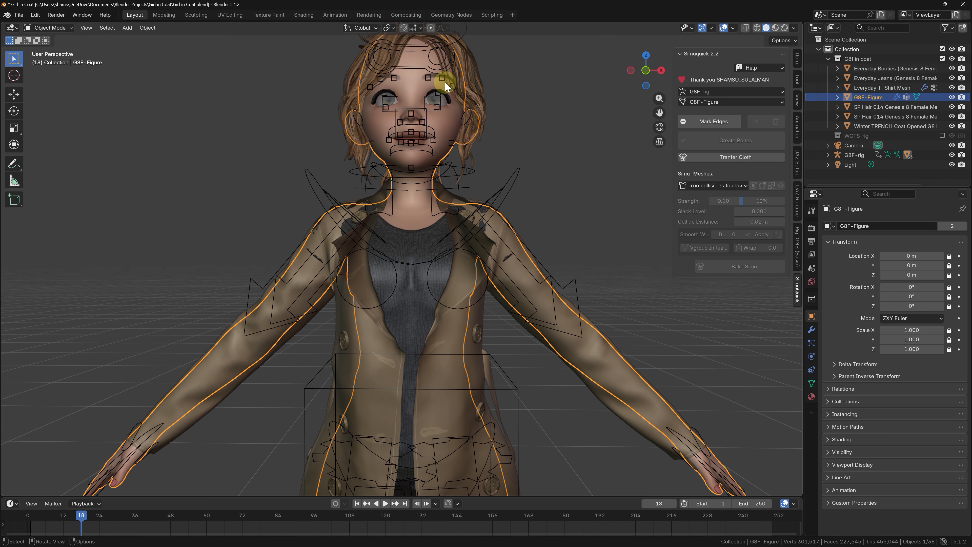
middle_click_drag(445, 82, 423, 105)
key("Tab")
left_click(489, 109)
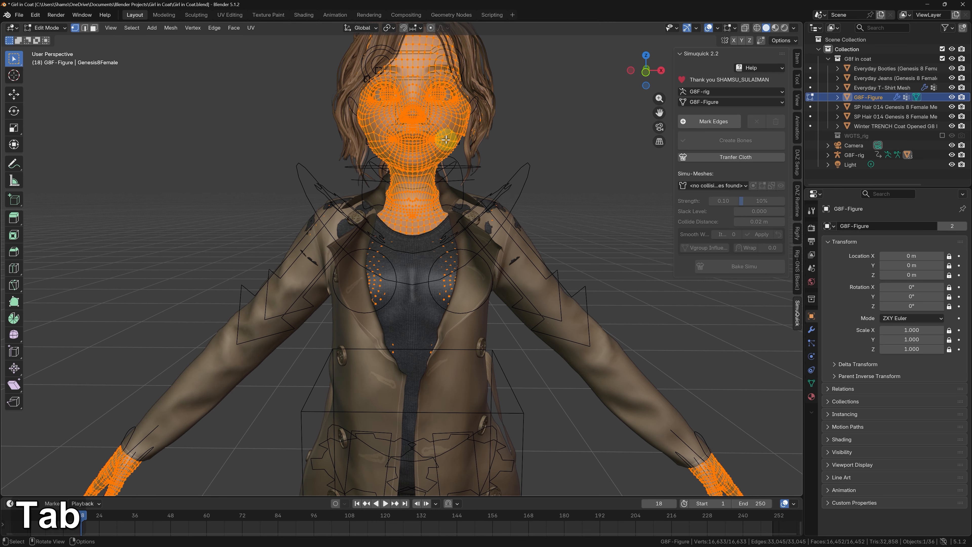
scroll(445, 141, "down", 3)
scroll(447, 140, "up", 1)
key("KP_5")
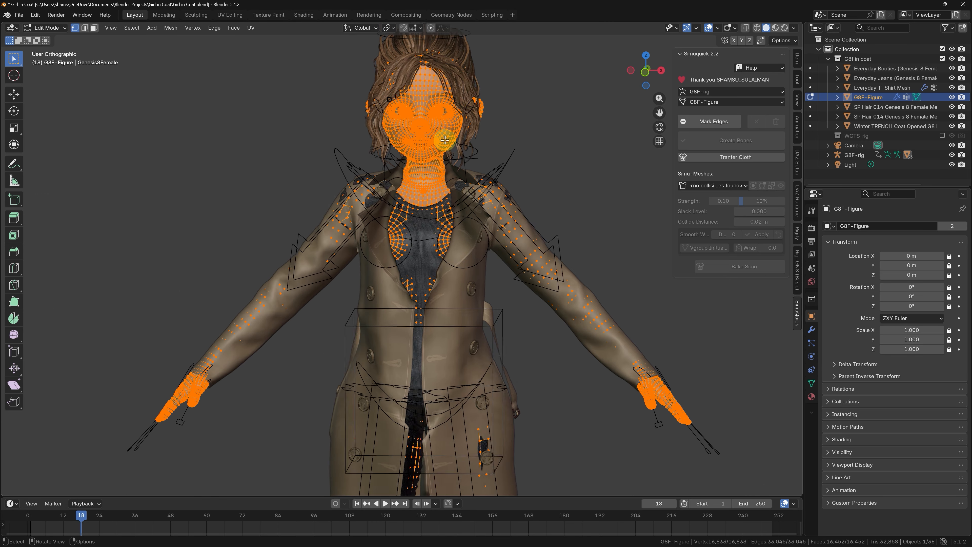
key("KP_3")
key("shift+z")
scroll(387, 338, "up", 3)
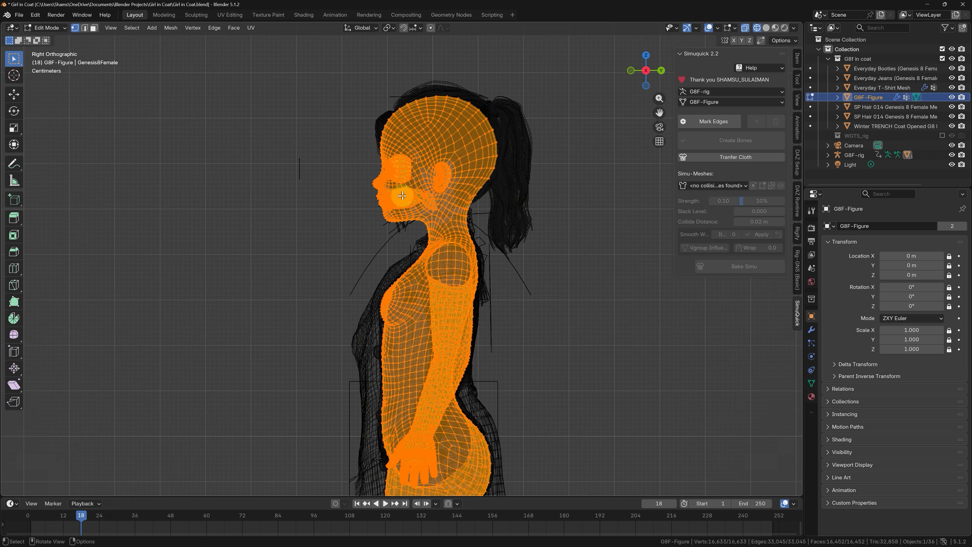
Step: Clear the selection and lasso-select the body's head and neck down to the upper chest
left_click(14, 58)
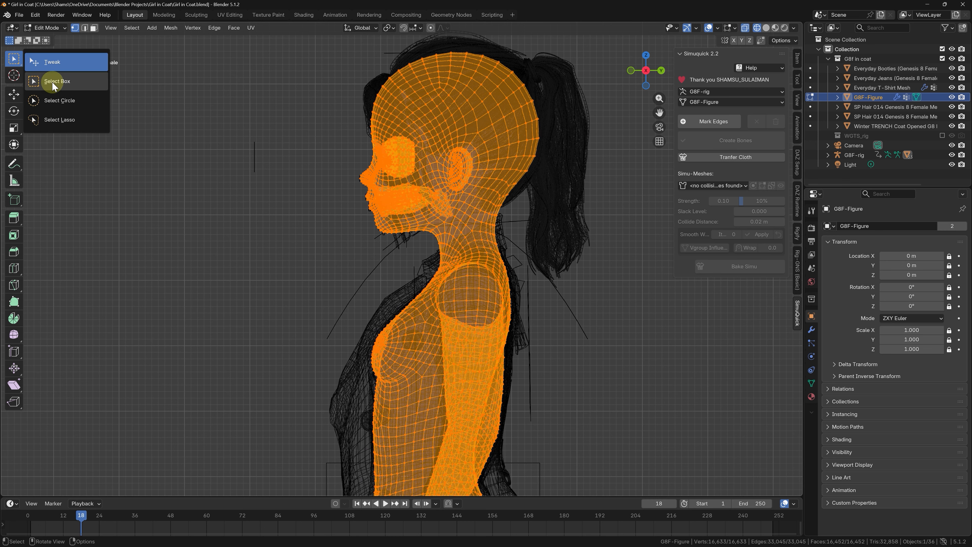
left_click(62, 120)
left_click(156, 170)
scroll(213, 225, "down", 1)
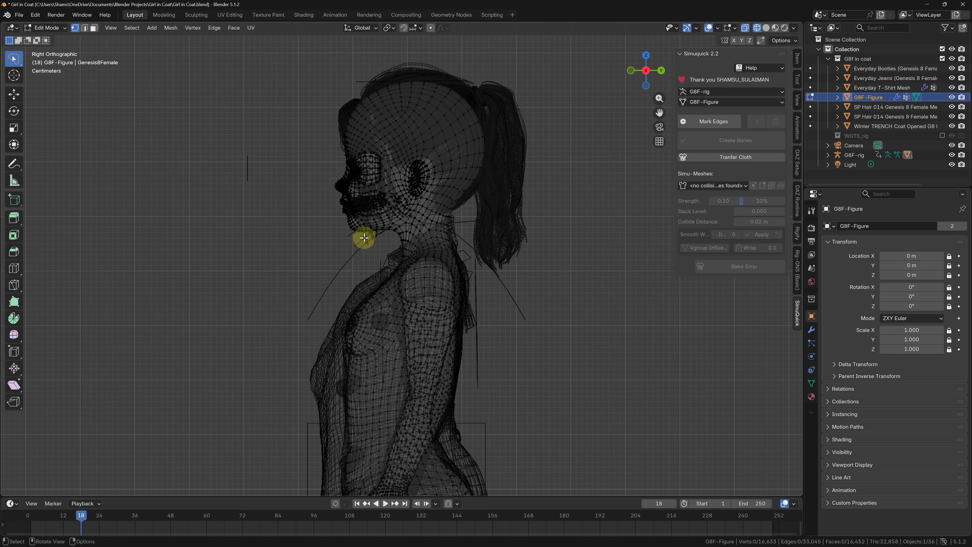
scroll(424, 251, "up", 1)
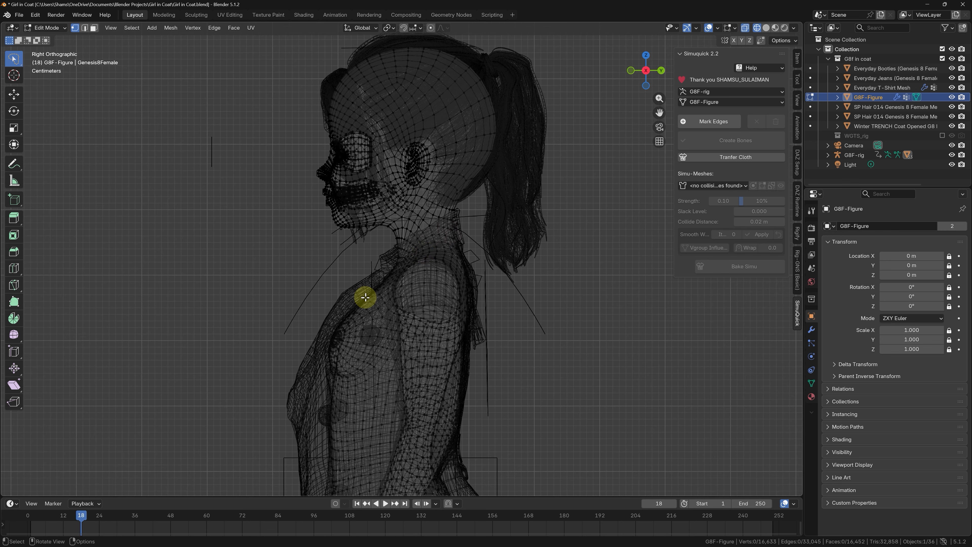
left_click_drag(344, 307, 345, 305)
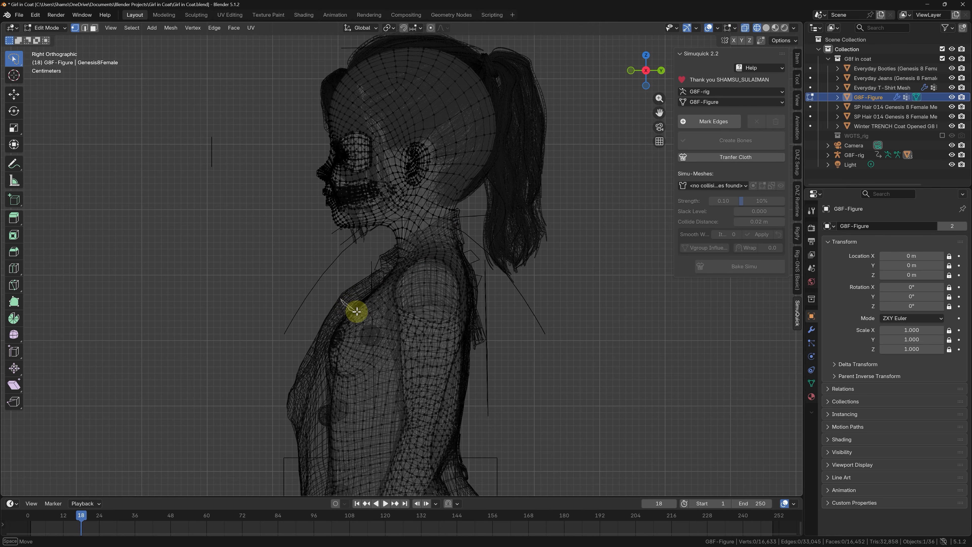
mouse_move(393, 276)
left_mouse_down()
mouse_move(425, 246)
mouse_move(479, 249)
mouse_move(455, 18)
mouse_move(256, 201)
mouse_move(304, 310)
left_mouse_up()
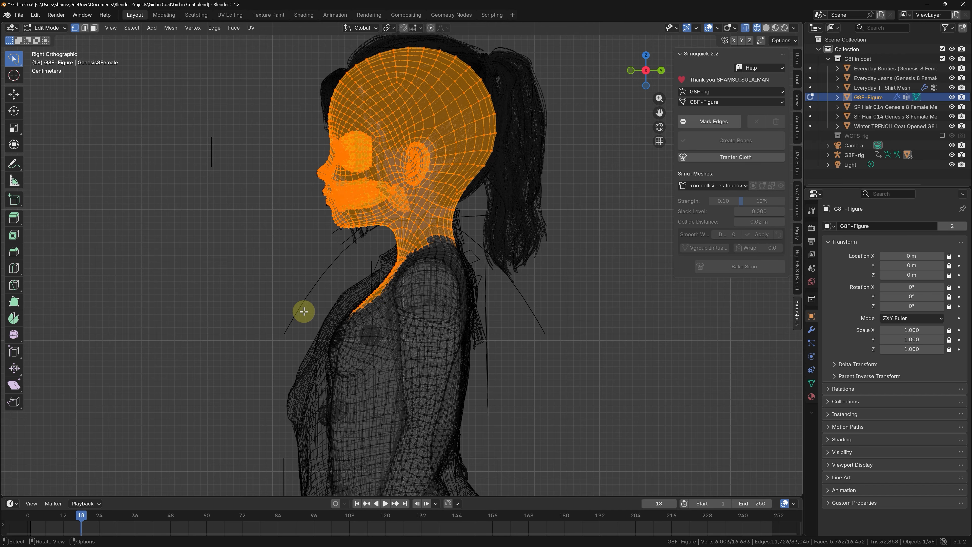
mouse_move(304, 311)
middle_mouse_down()
mouse_move(406, 315)
mouse_move(388, 308)
middle_mouse_up()
key("KP_Divide")
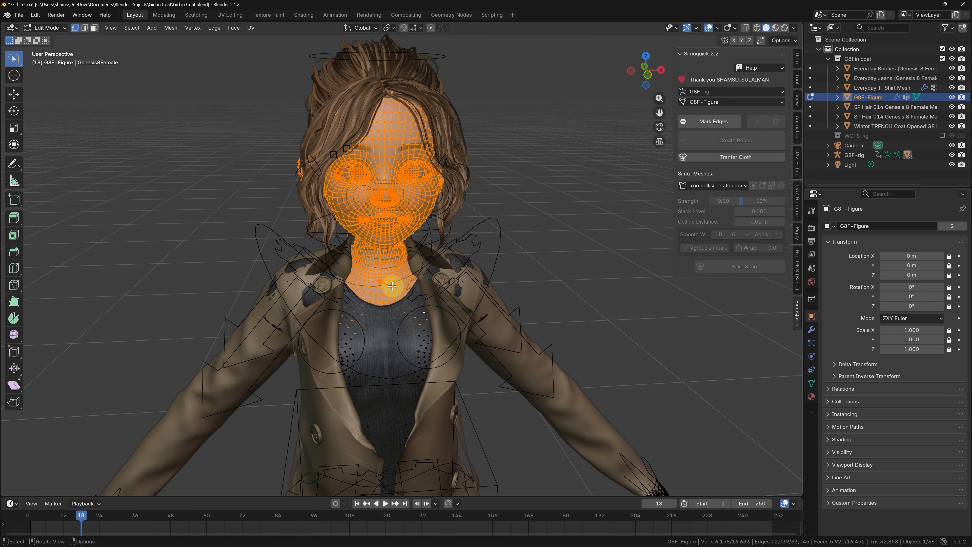
middle_click_drag(366, 277, 371, 272)
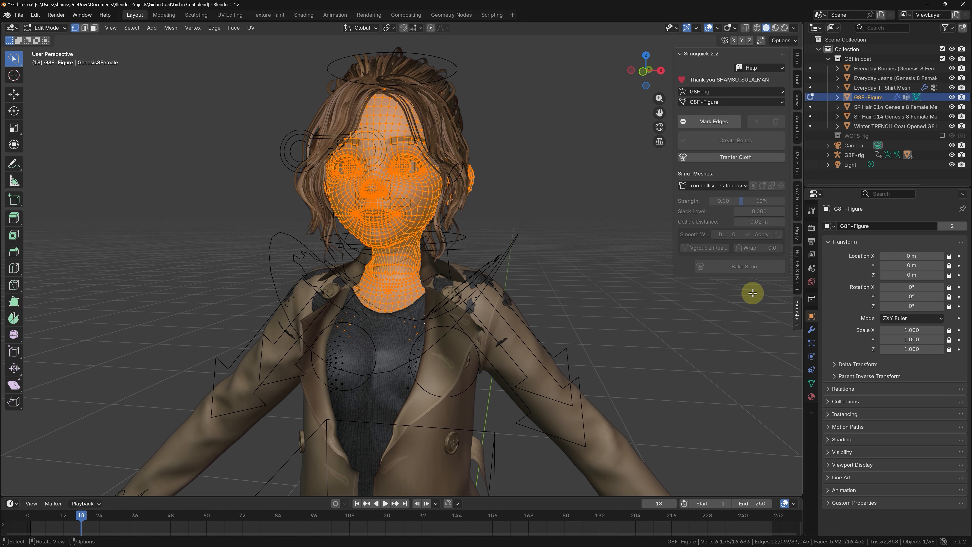
Step: Create a vertex group named Mask on the body mesh and assign the head and neck vertices to it
left_click(812, 383)
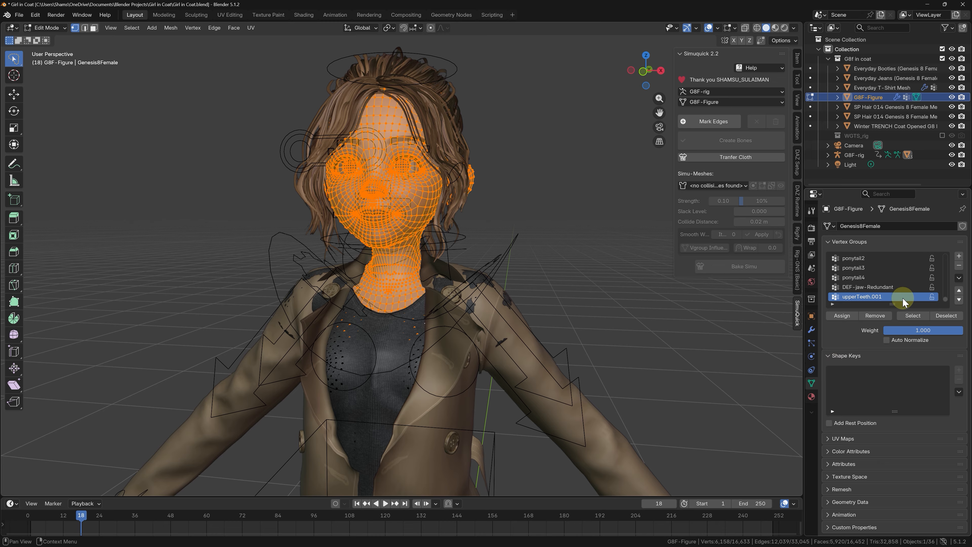
double_click(895, 296)
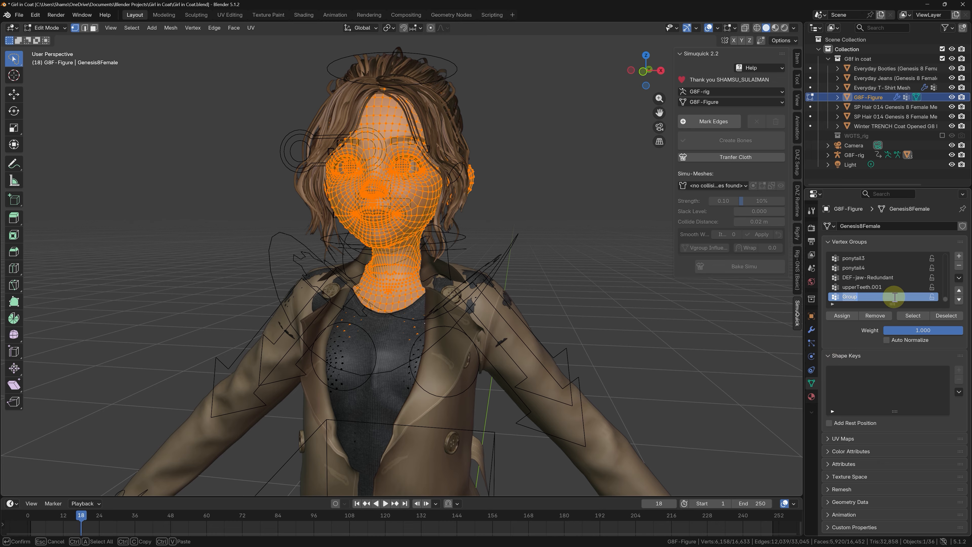
type("Mask")
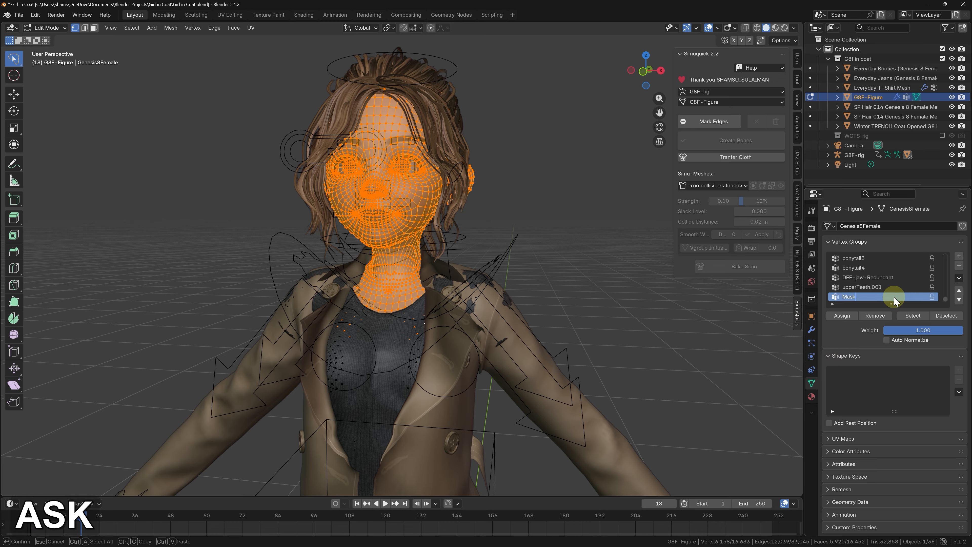
key("Return")
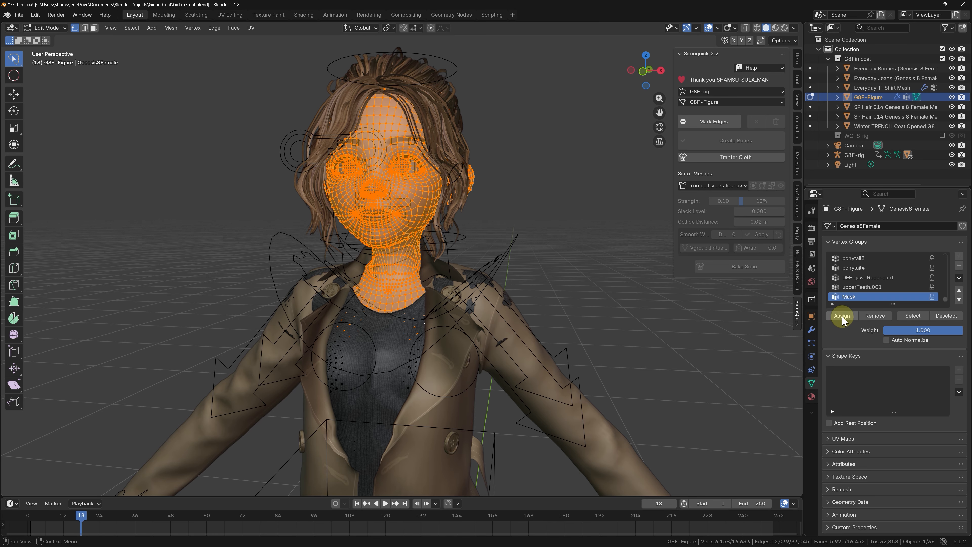
Step: Isolate the body mesh in local view and select the edge loop around the left wrist
scroll(485, 140, "down", 3)
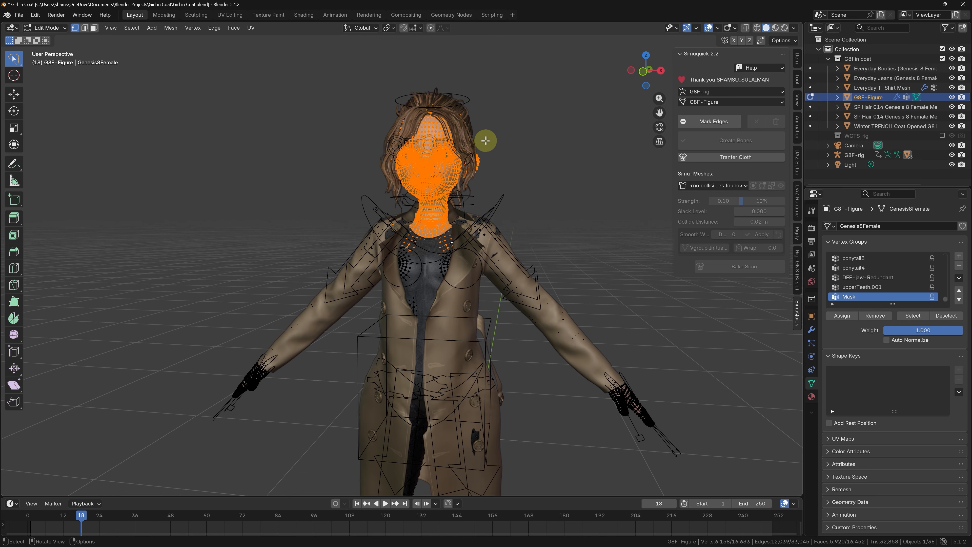
scroll(634, 425, "up", 5)
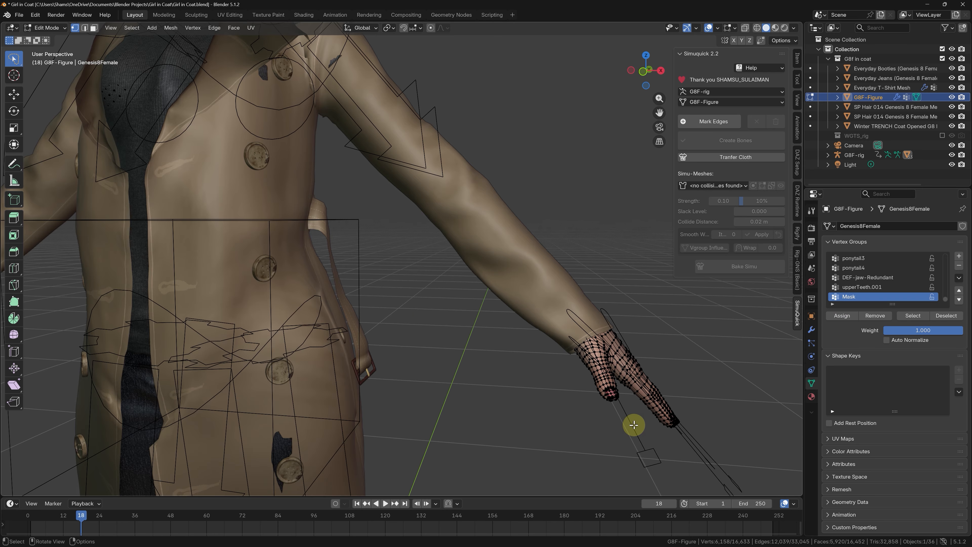
key("KP_Divide")
scroll(451, 225, "up", 5)
scroll(452, 225, "up", 4)
left_click(444, 152, "alt")
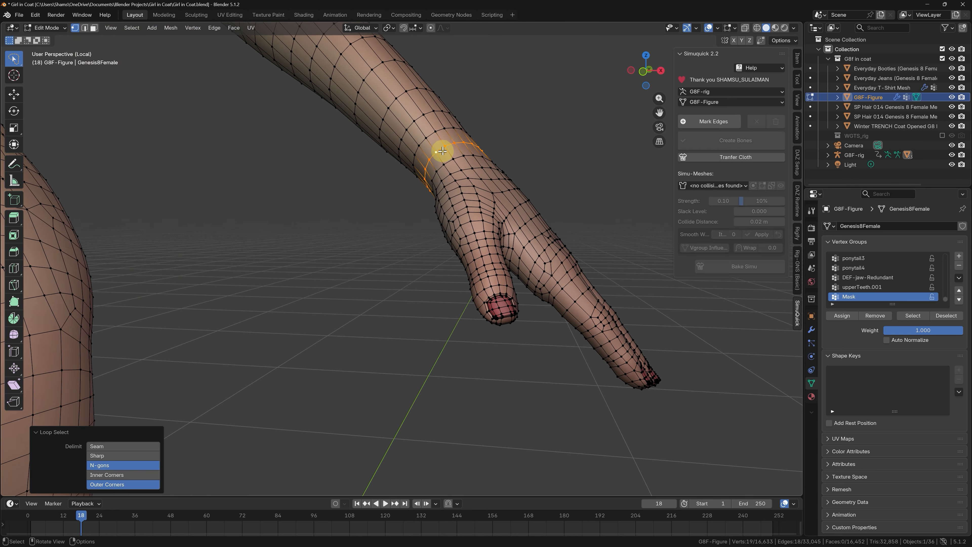
middle_click_drag(444, 153, 527, 191)
left_click(462, 173, "alt")
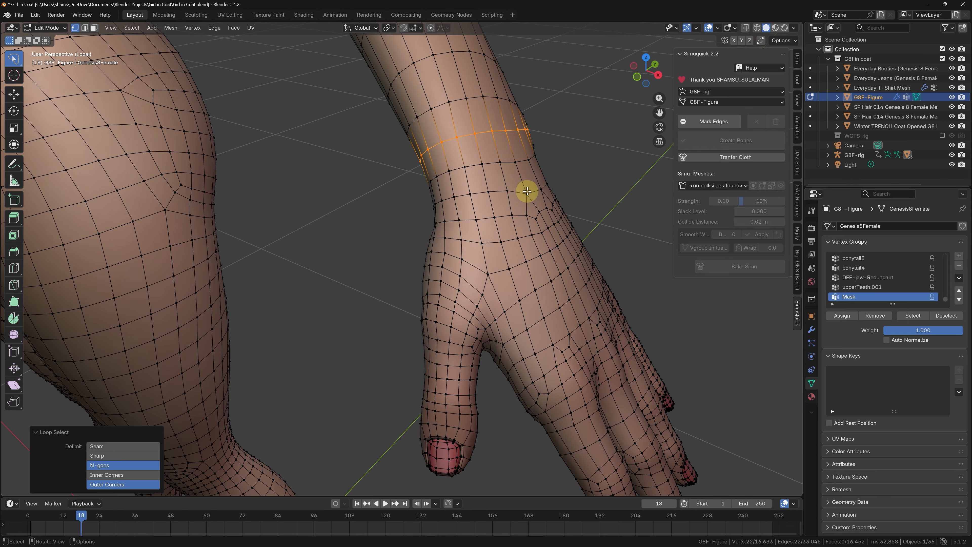
Step: Hide the left wrist loop, select the whole separated hand and assign it to the Mask vertex group
key("h")
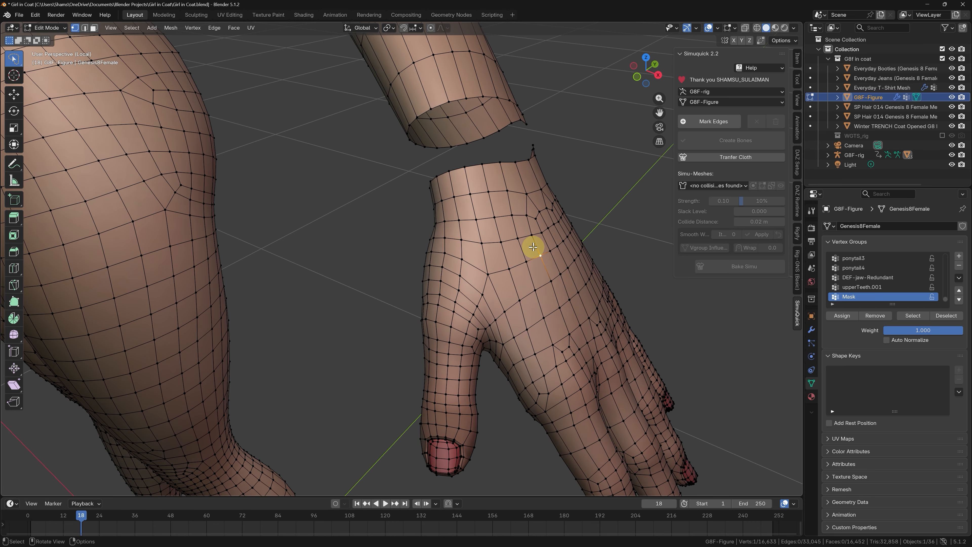
key("l")
scroll(532, 242, "down", 2)
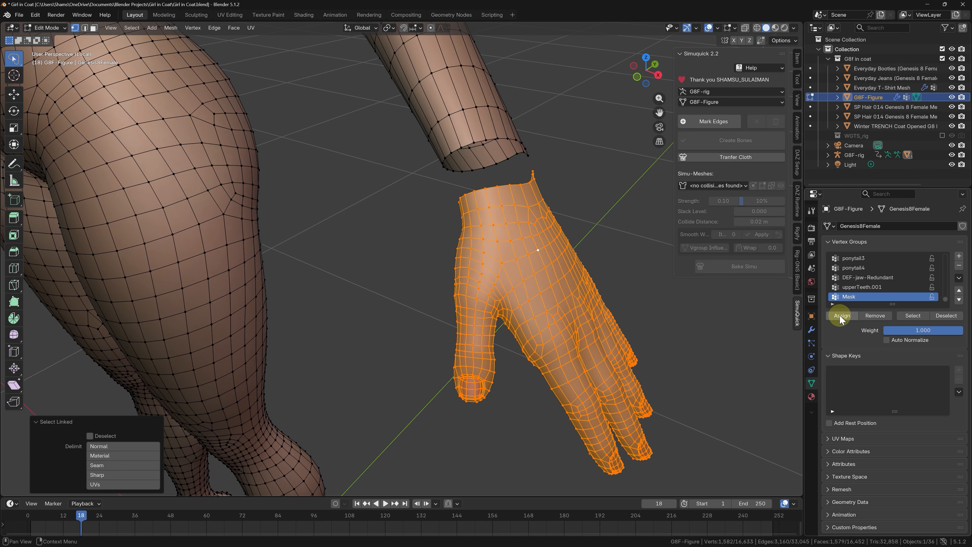
left_click(842, 318)
Step: Hide the edge loop around the right wrist and assign the separated right hand to the Mask vertex group
left_click(339, 274, "alt")
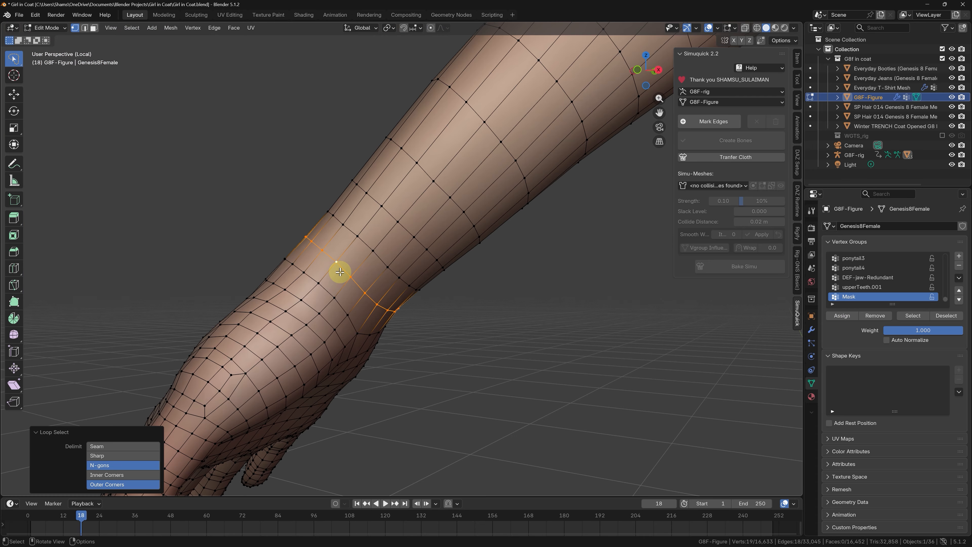
middle_click_drag(338, 273, 274, 249)
middle_click_drag(430, 287, 235, 278)
left_click(235, 277, "alt")
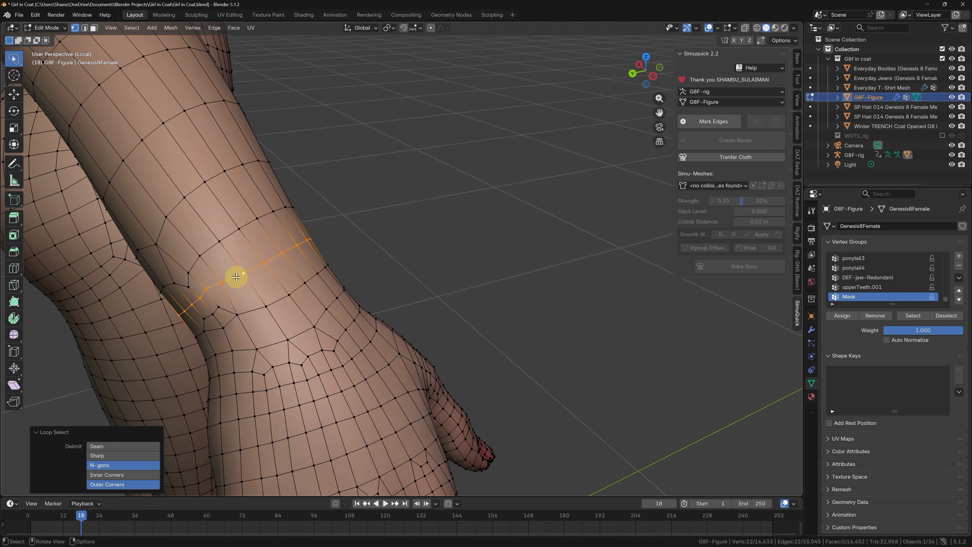
key("h")
key("l")
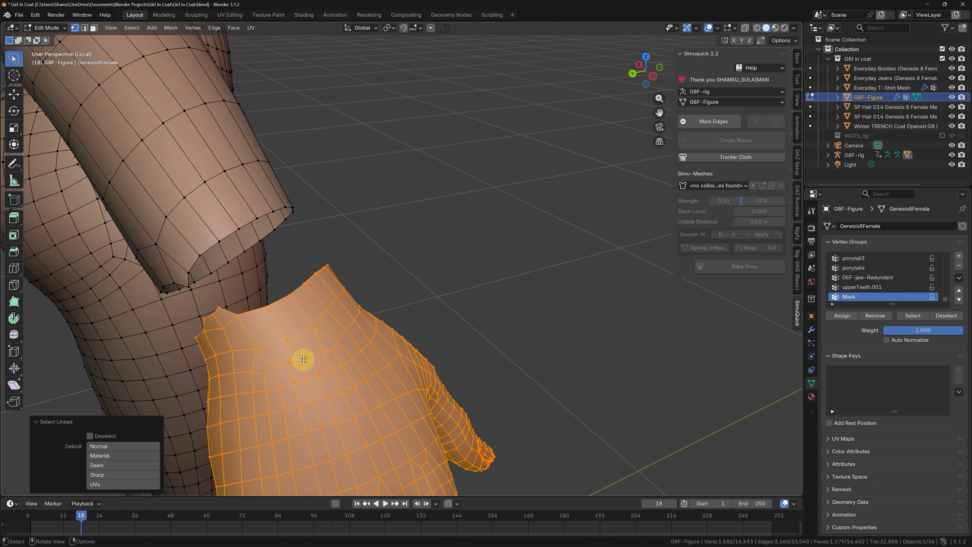
left_click(843, 320)
middle_click_drag(683, 289, 409, 293)
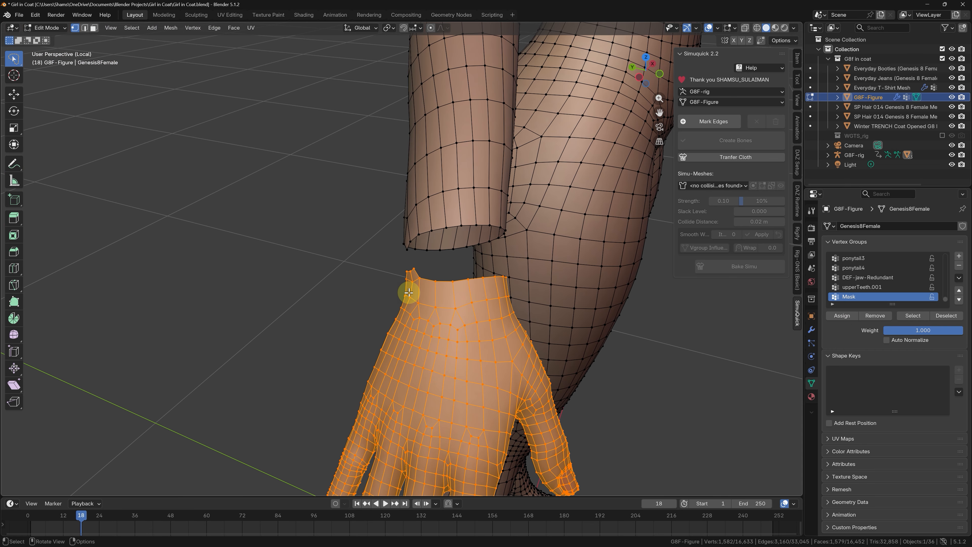
Step: Reveal the hidden wrist vertices and leave the body's local view to bring back the full character
key("alt+h")
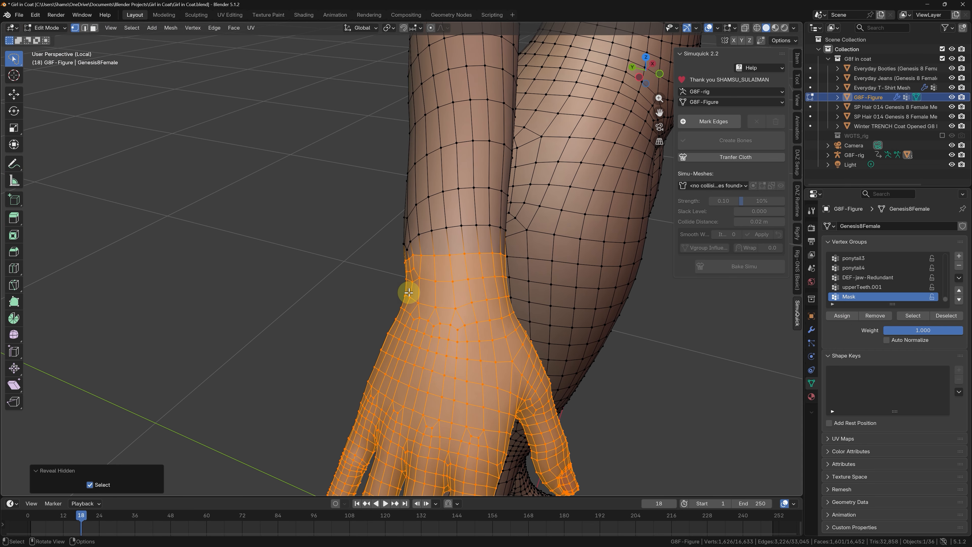
key("KP_Divide")
scroll(391, 253, "down", 8)
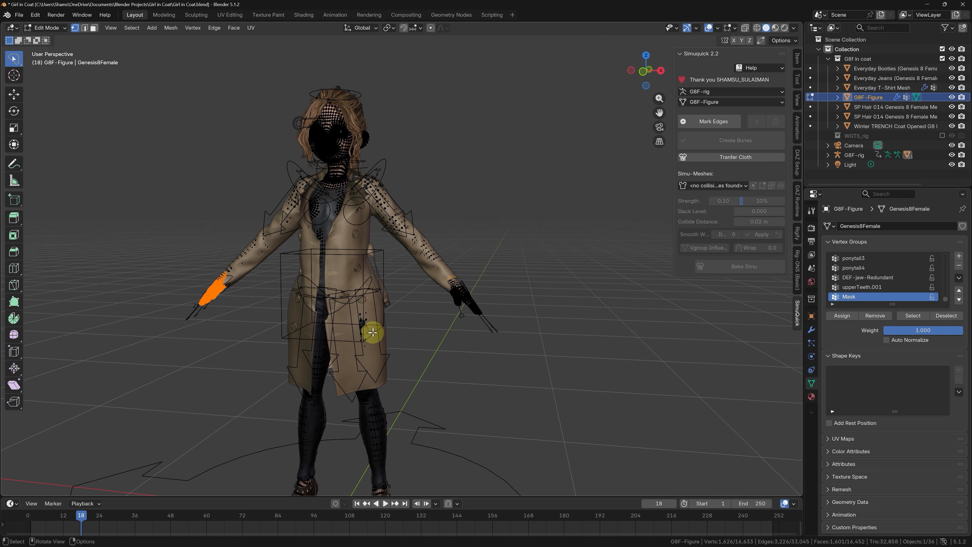
Step: Select the body's ankle vertices between the jeans hems and the boots in a wireframe side view
scroll(356, 397, "up", 8)
scroll(411, 373, "up", 2)
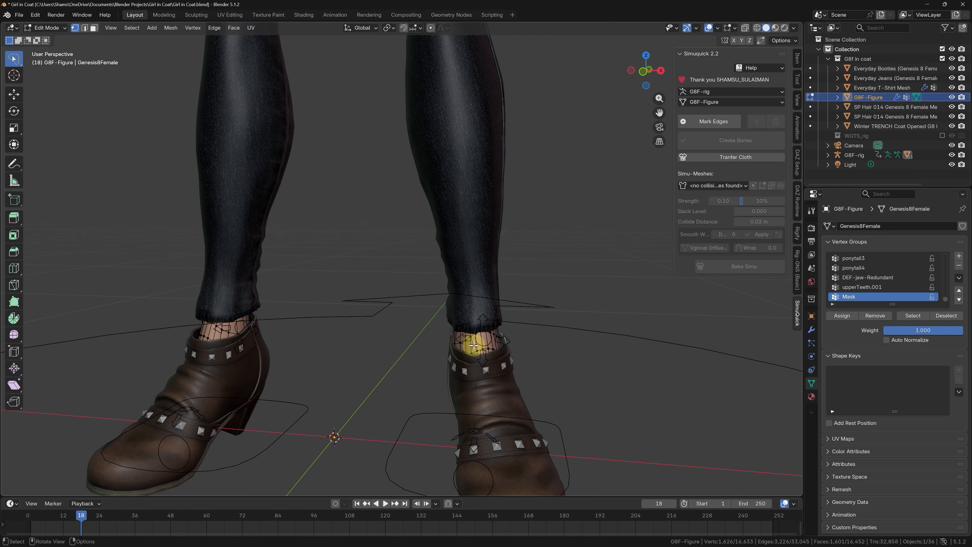
key("KP_3")
key("shift+z")
mouse_move(598, 150)
right_mouse_down("ctrl")
mouse_move(495, 124)
mouse_move(343, 206)
mouse_move(378, 306)
mouse_move(397, 289)
mouse_move(486, 311)
mouse_move(606, 365)
mouse_move(588, 121)
right_mouse_up("ctrl")
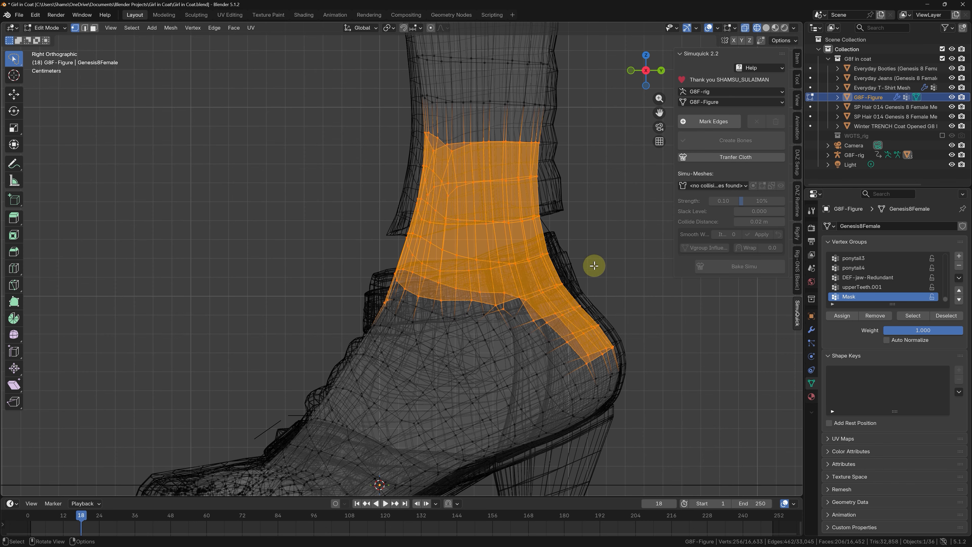
Step: Isolate the body, circle-deselect the heel vertices, restore the full scene and assign the remaining ankle selection to the Mask vertex group
key("KP_Divide")
key("shift+z")
key("c")
scroll(429, 341, "down", 3)
middle_click_drag(429, 341, 444, 336)
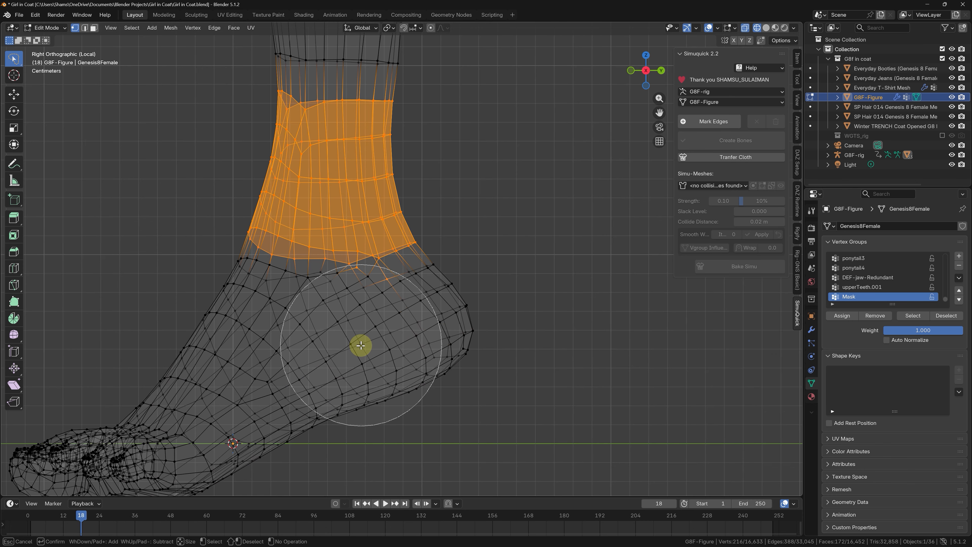
mouse_move(360, 345)
middle_mouse_down()
mouse_move(495, 350)
mouse_move(249, 343)
mouse_move(408, 354)
middle_mouse_up()
key("shift+z")
key("KP_Divide")
left_click(843, 316)
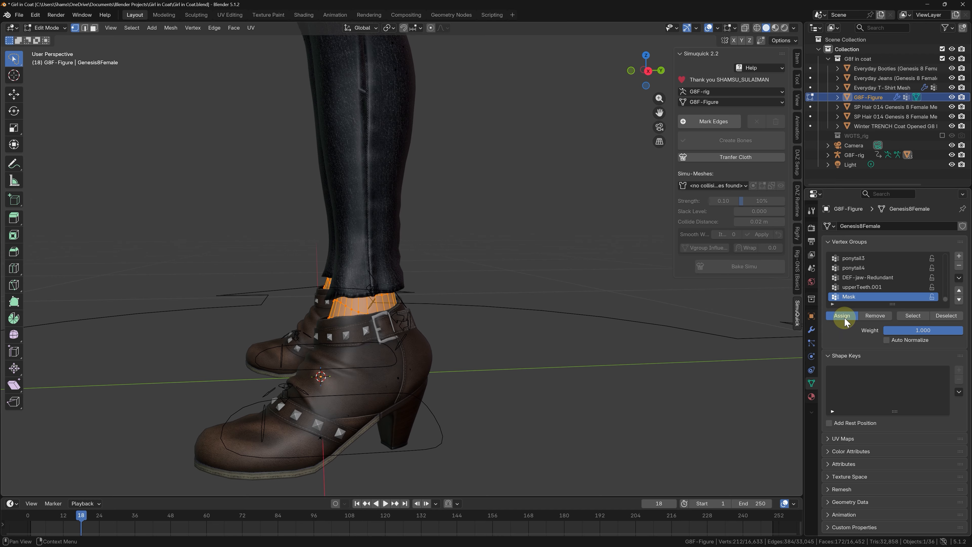
Step: Return to Object Mode and add a Mask modifier to the G8F-Figure body mesh
scroll(575, 341, "down", 5)
middle_click_drag(463, 330, 542, 326)
scroll(401, 314, "down", 3)
scroll(447, 93, "up", 1)
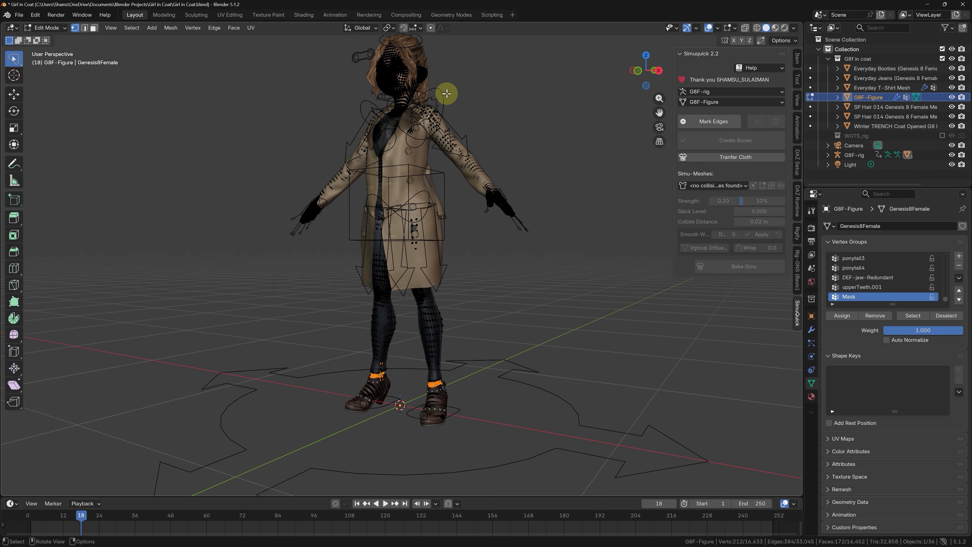
scroll(447, 94, "up", 3)
middle_click_drag(451, 124, 492, 165)
key("Tab")
scroll(448, 213, "down", 1)
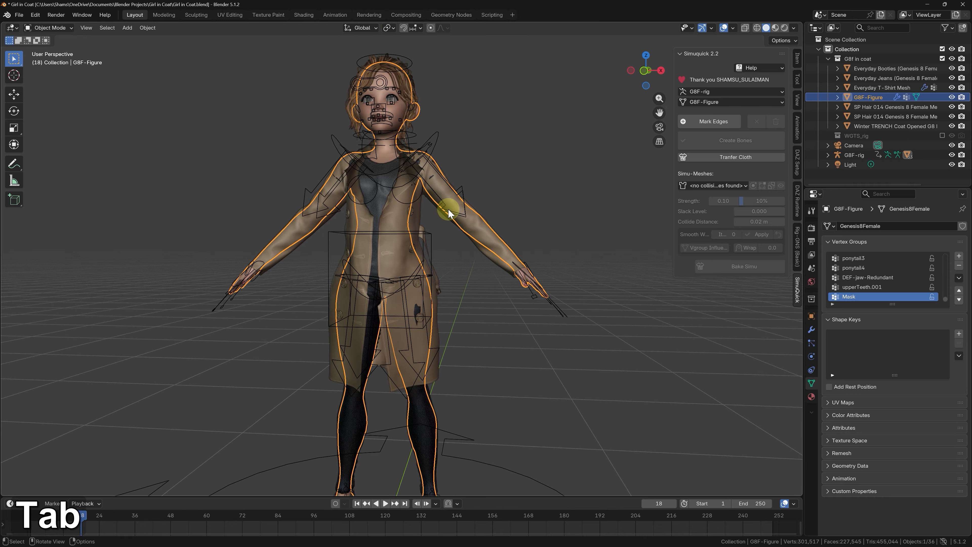
left_click(812, 329)
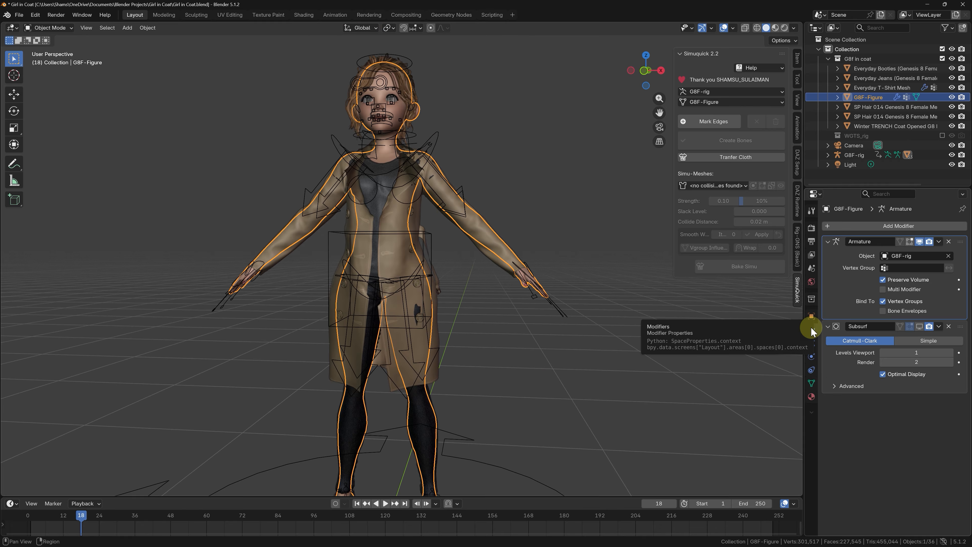
left_click(891, 226)
mouse_move(880, 226)
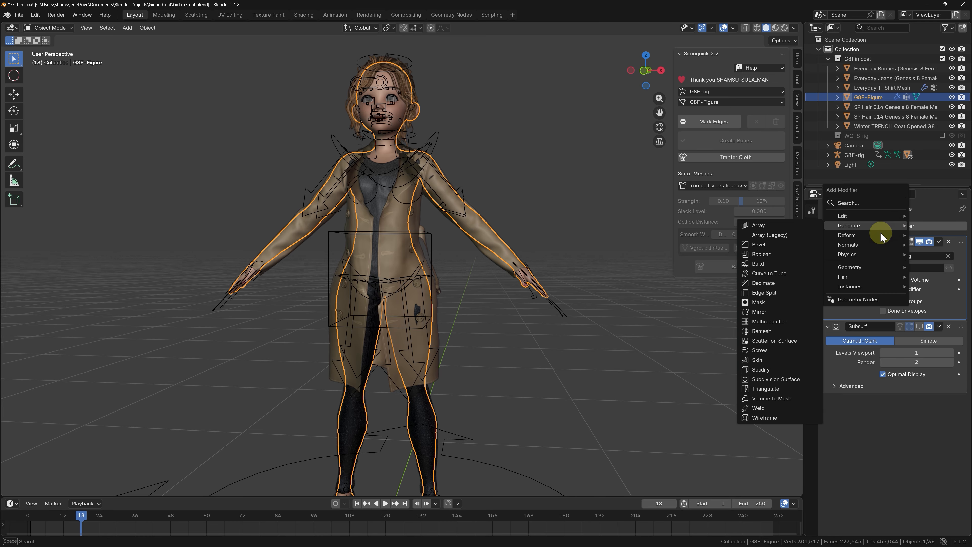
left_click(759, 303)
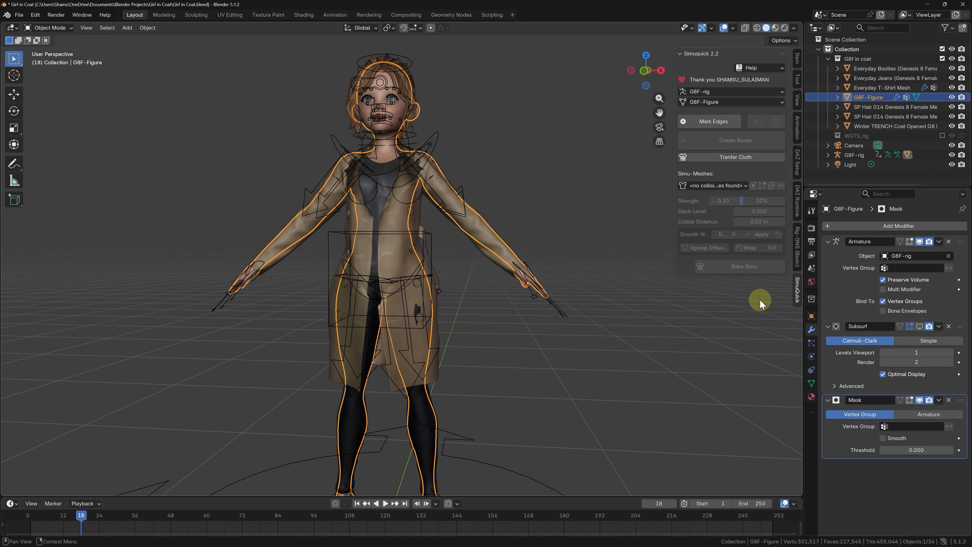
Step: Set the body's Mask modifier to use the Mask vertex group and check the result on the figure
left_click(905, 427)
type("mAS")
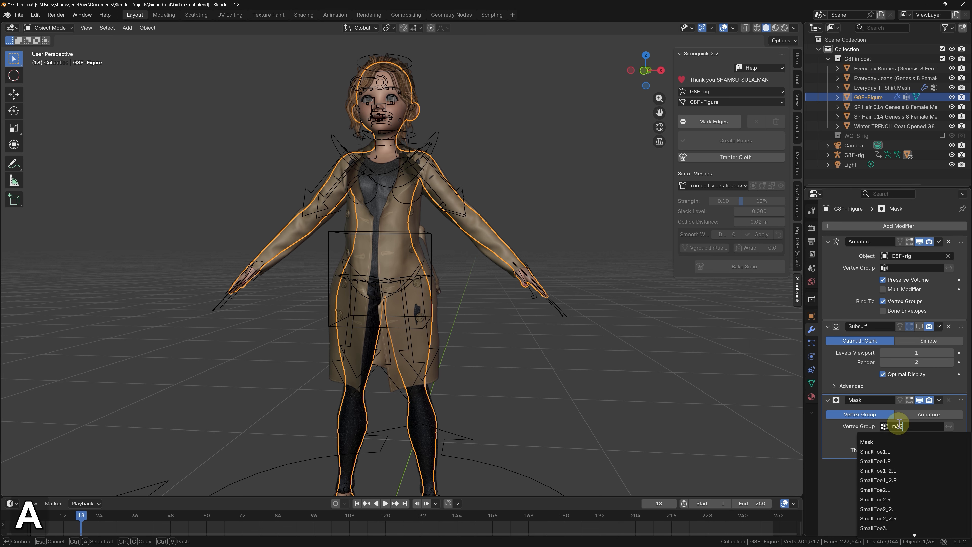
left_click(887, 442)
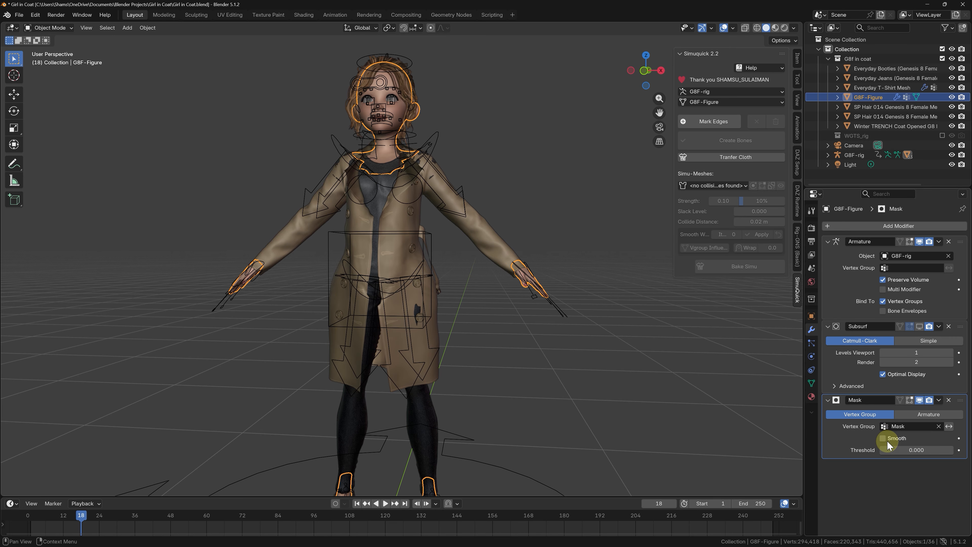
scroll(502, 230, "down", 4)
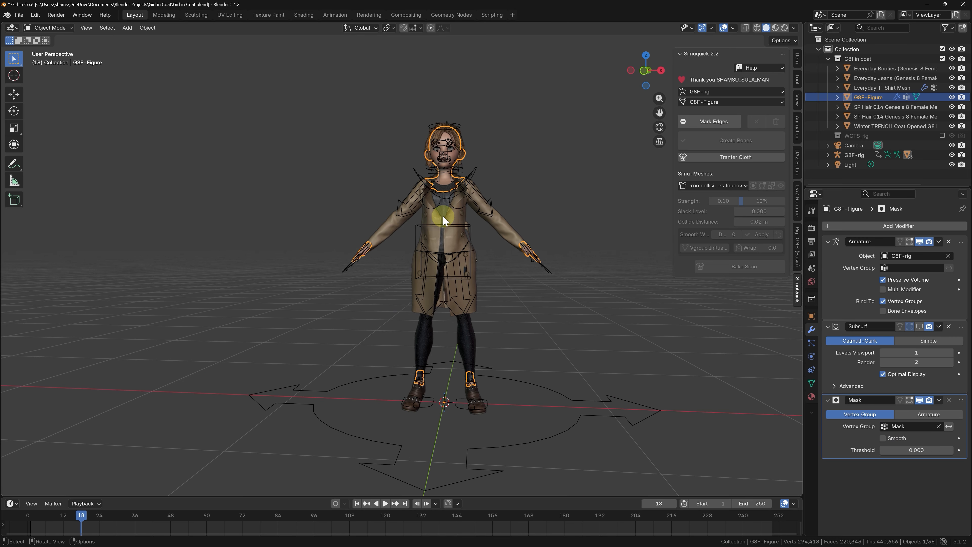
scroll(447, 153, "up", 4)
scroll(453, 184, "up", 2)
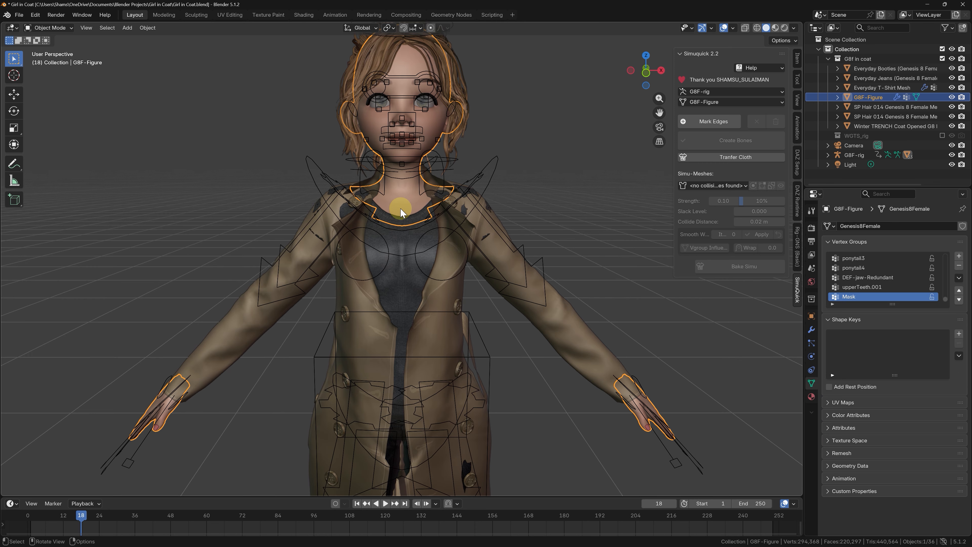
Step: Isolate the Everyday T-Shirt mesh in local view and switch it to Sculpt Mode
scroll(401, 208, "up", 4)
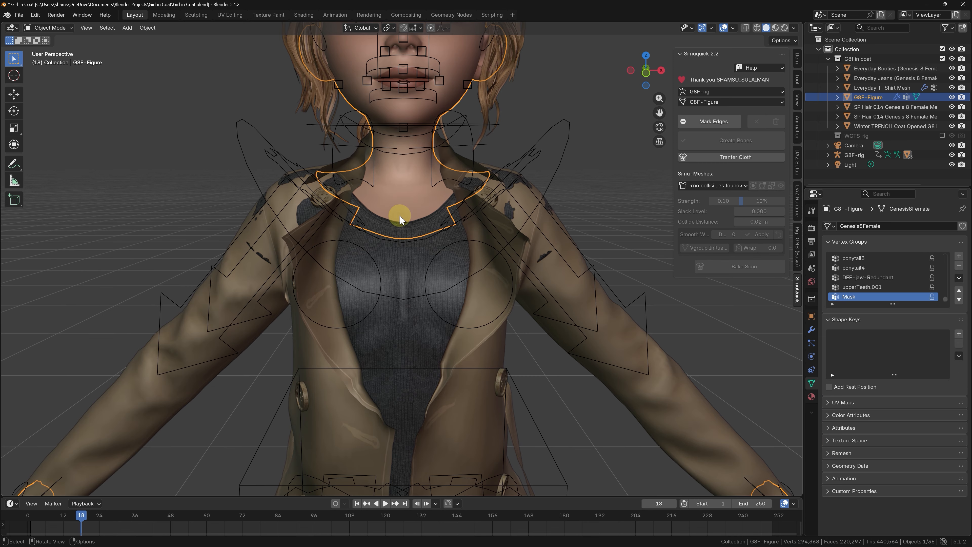
left_click(386, 289)
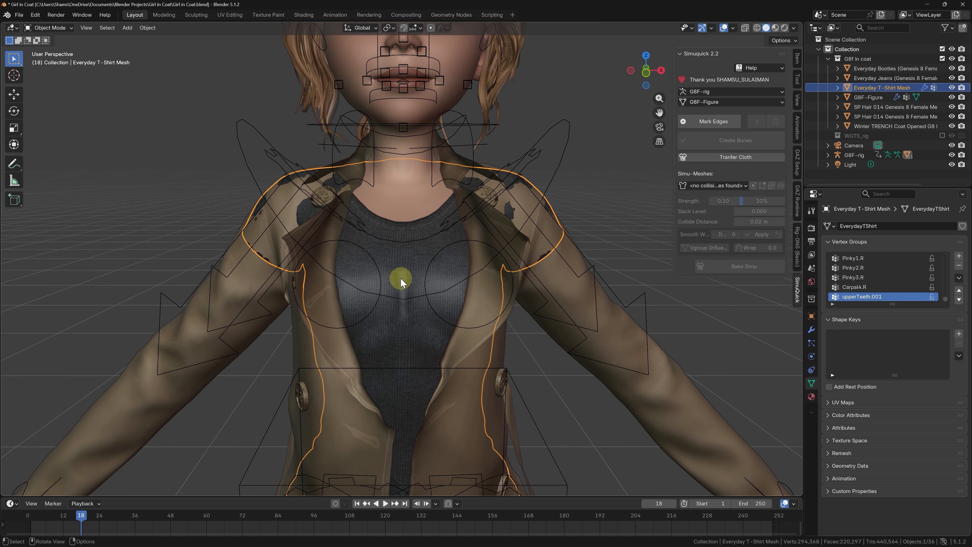
key("KP_Divide")
key("Tab")
key("ctrl+Tab")
left_click(391, 309)
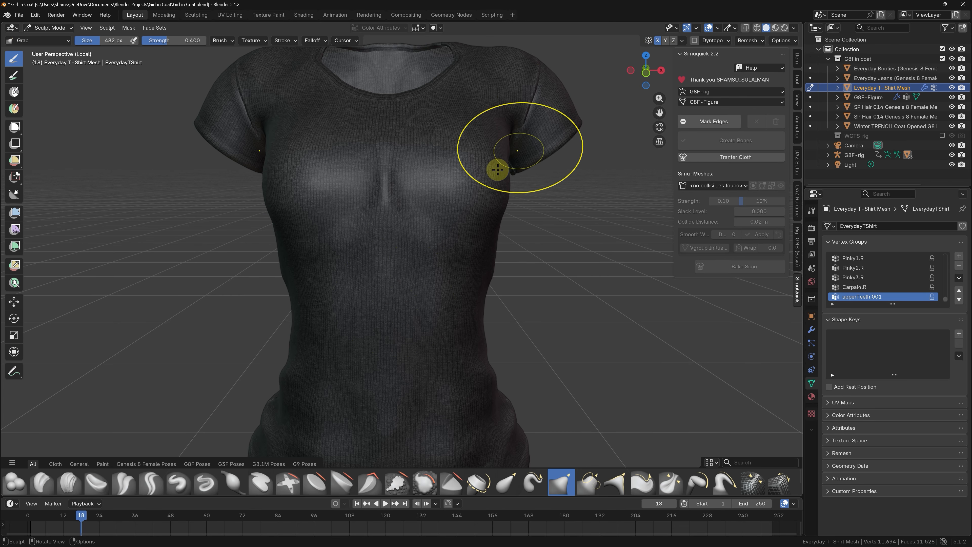
Step: Set the Smooth brush strength to 0.417 and smooth out the crease at the centre of the T-shirt's chest
key("s")
right_click(370, 249)
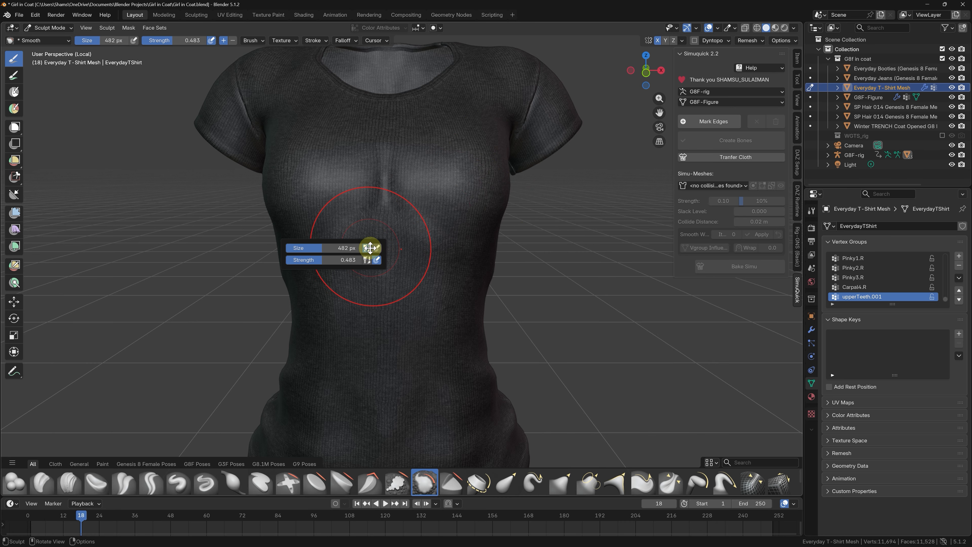
left_click_drag(352, 260, 321, 260)
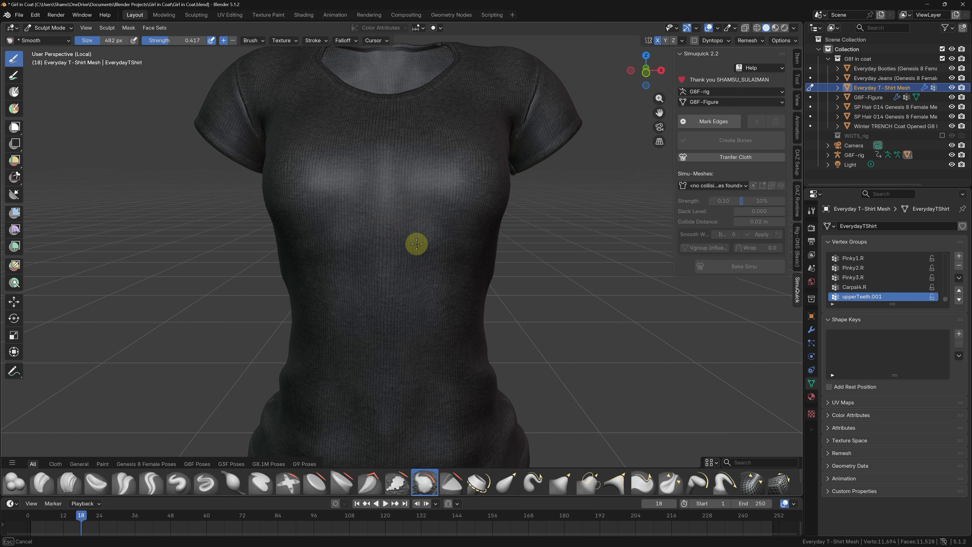
middle_click_drag(416, 244, 393, 243)
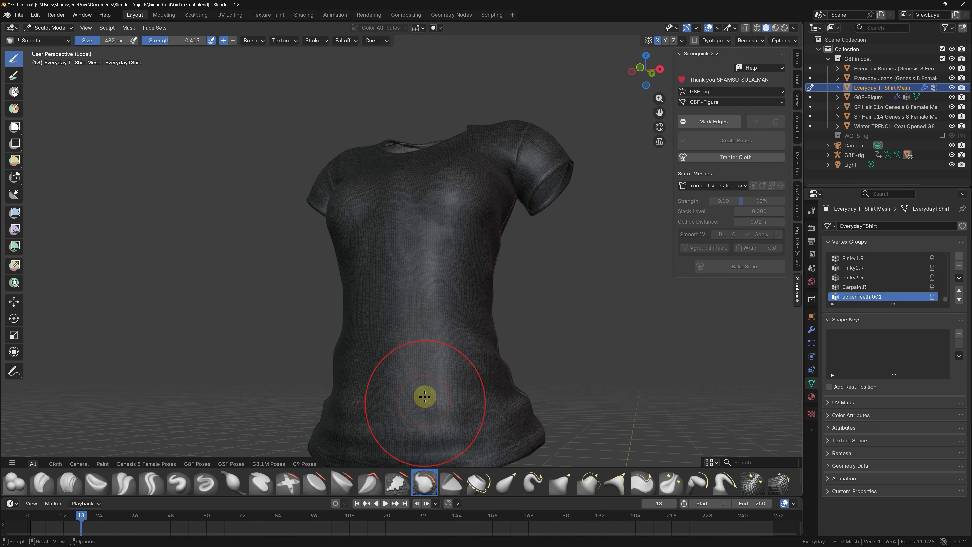
Step: Continue smoothing the T-shirt's front, undoing one stroke, and return to Edit Mode with the whole character shown
middle_click_drag(425, 396, 406, 399)
scroll(397, 183, "up", 3)
middle_click_drag(403, 134, 471, 96)
mouse_move(391, 193)
middle_mouse_down()
mouse_move(341, 182)
mouse_move(383, 204)
middle_mouse_up()
key("ctrl+z")
scroll(393, 240, "down", 3)
middle_click_drag(393, 241, 377, 203)
scroll(377, 204, "down", 2)
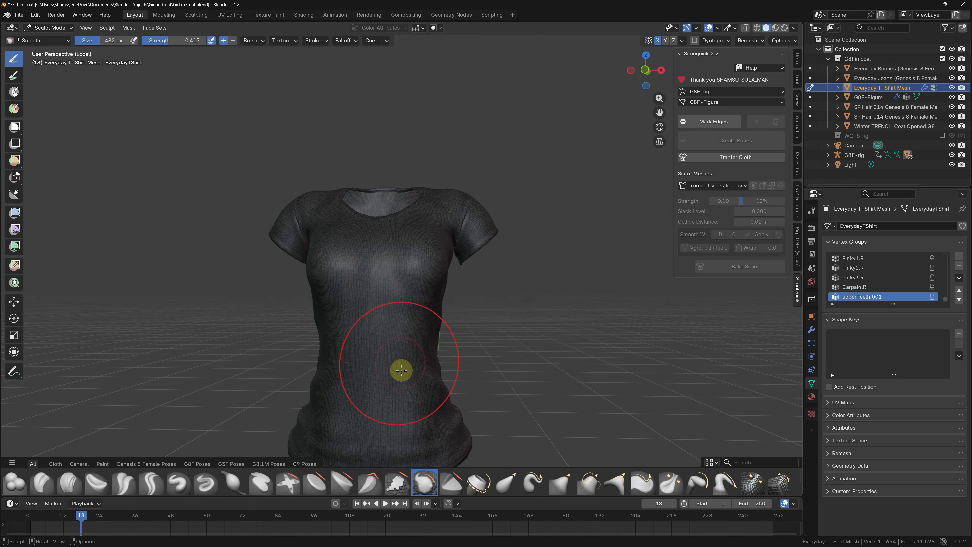
middle_click_drag(353, 382, 391, 244)
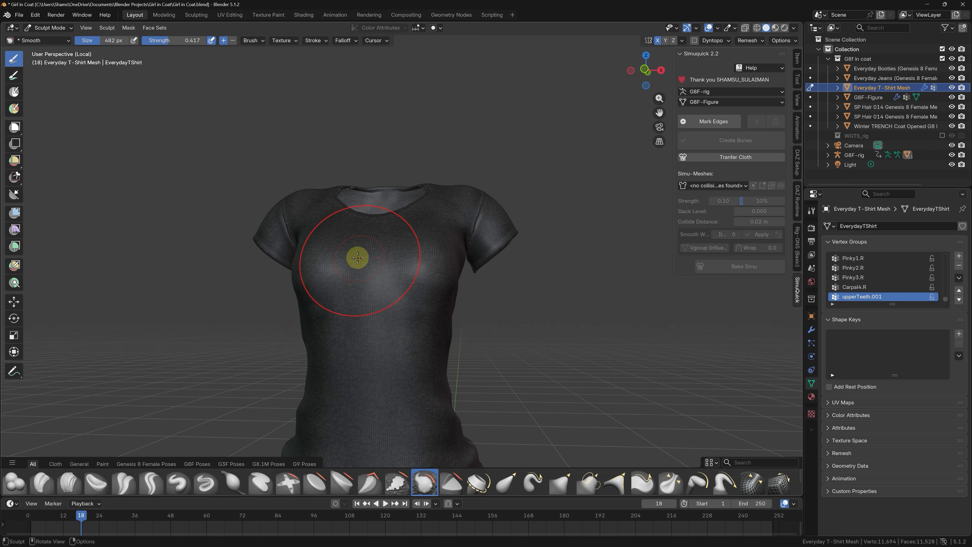
middle_click_drag(370, 291, 412, 265)
key("Tab")
key("KP_Divide")
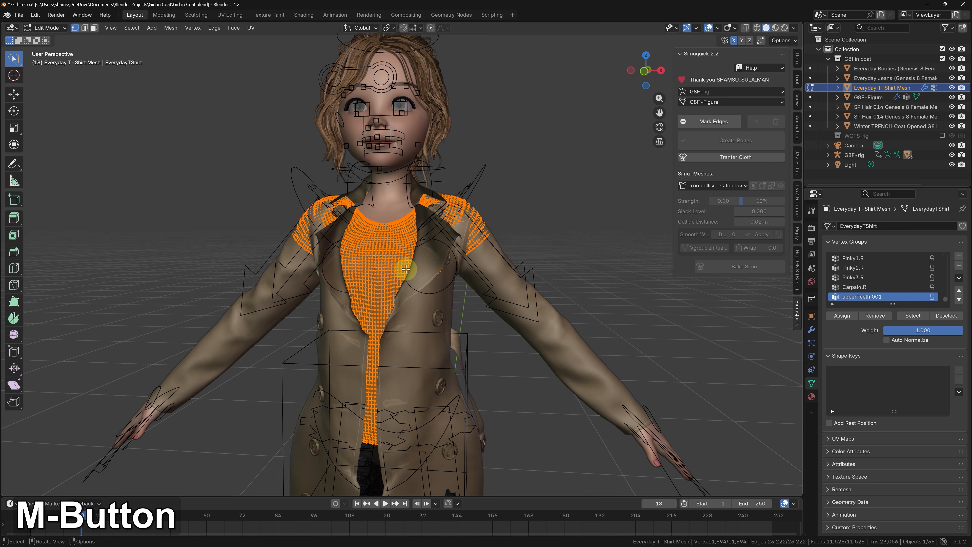
Step: Select the T-shirt's centre front edge loop and grow the selection until it fills the coat opening
key("alt+a")
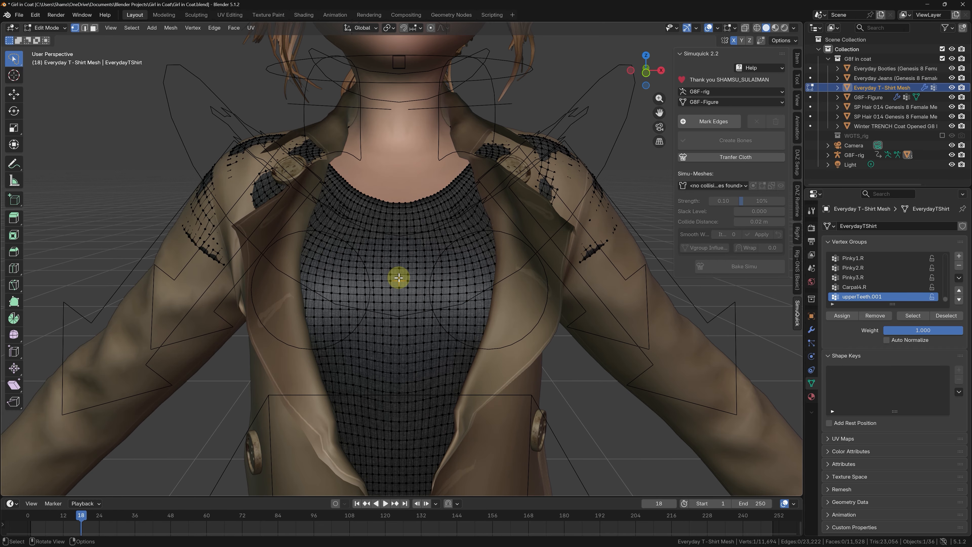
left_click(397, 277, "alt")
scroll(397, 234, "down", 3)
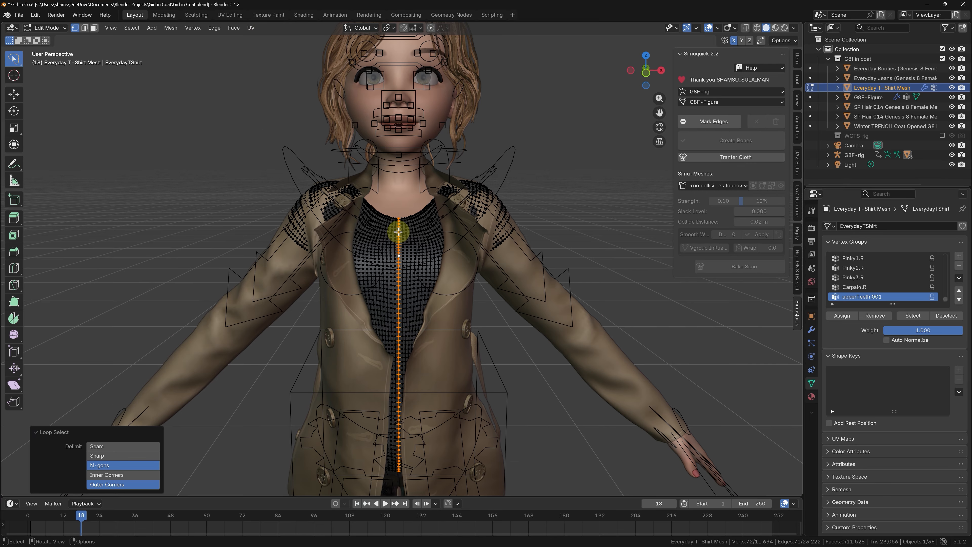
key("ctrl+KP_Add")
key("ctrl+KP_Add")
key("ctrl+KP_Add")
key("ctrl+KP_Add")
key("ctrl+KP_Add")
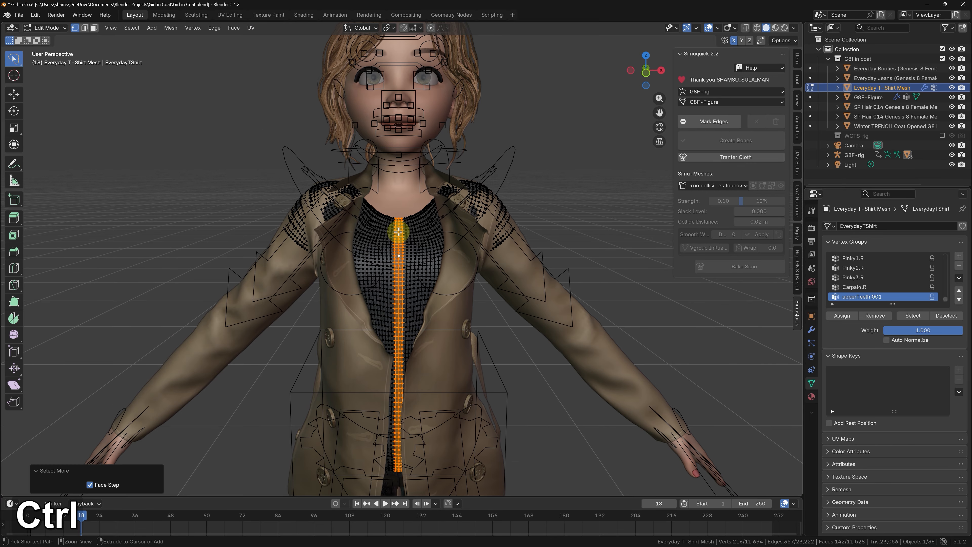
key("ctrl+KP_Add")
key("ctrl+KP_Add")
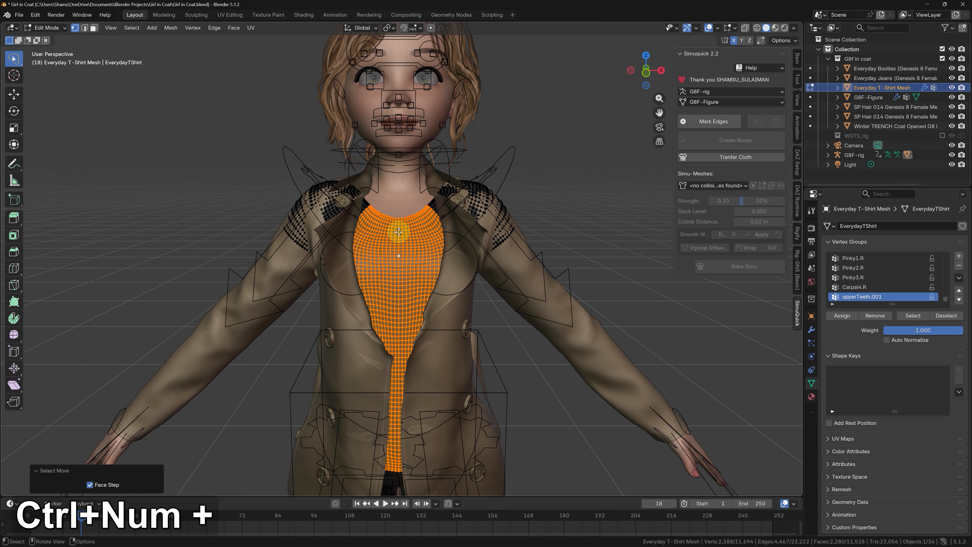
mouse_move(398, 231)
middle_mouse_down()
mouse_move(295, 237)
mouse_move(356, 219)
mouse_move(404, 227)
middle_mouse_up()
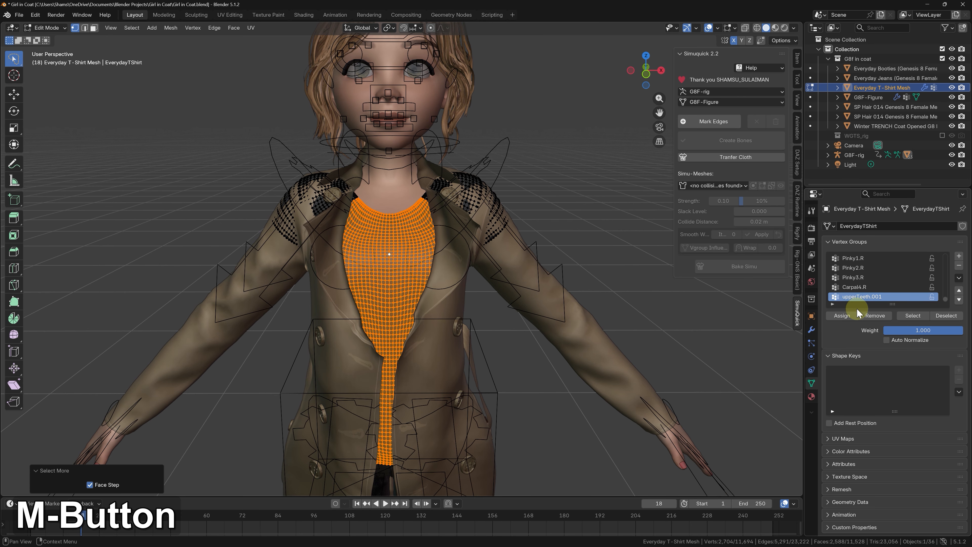
Step: Create a vertex group named Mask on the T-shirt and assign the selected front vertices to it
left_click(959, 255)
double_click(880, 295)
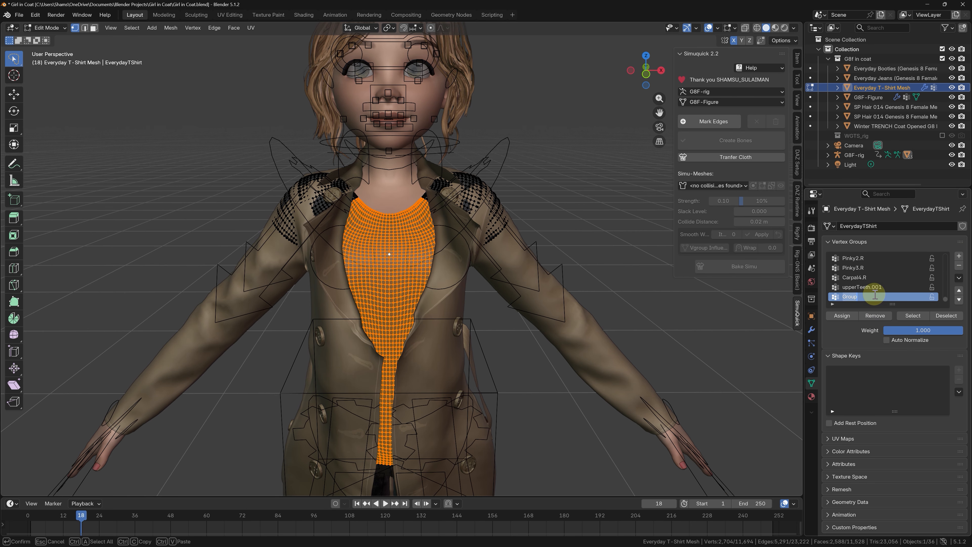
type("Mask")
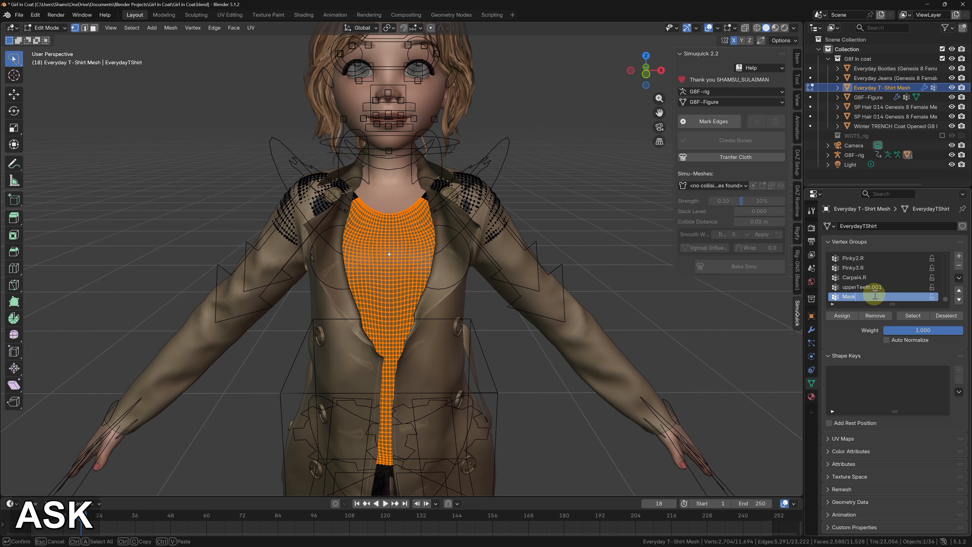
left_click(831, 315)
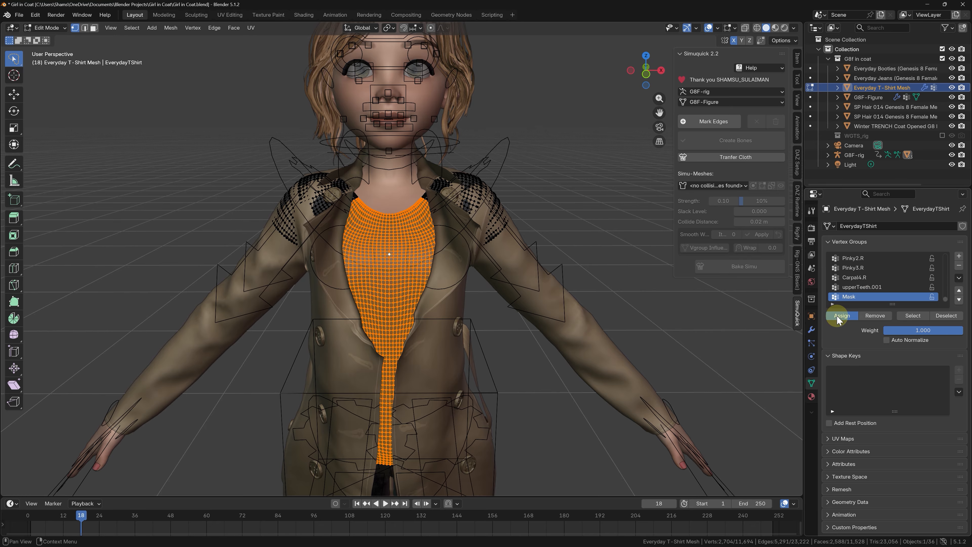
Step: Select the T-shirt's front neckline edge loop, grow it by a few rows, and assign it to the Mask vertex group
scroll(406, 201, "up", 2)
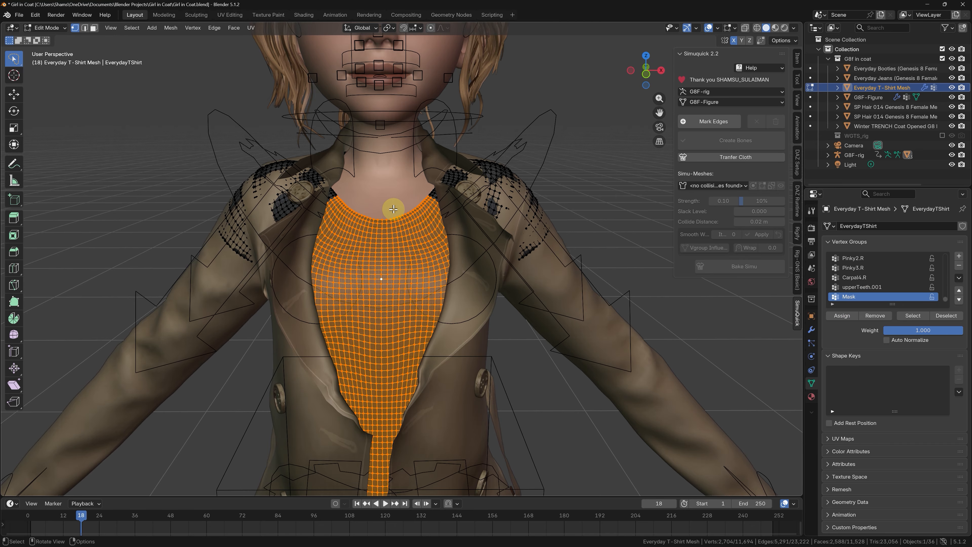
scroll(381, 214, "up", 1)
left_click(374, 223, "alt")
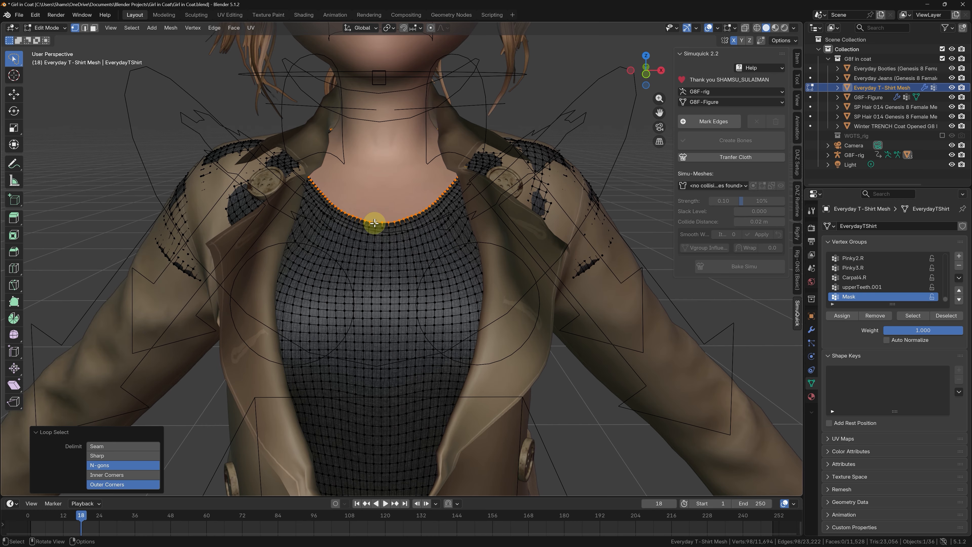
key("ctrl+KP_Add")
key("ctrl+KP_Add")
key("ctrl+KP_Add")
key("ctrl+KP_Add")
key("ctrl+KP_Add")
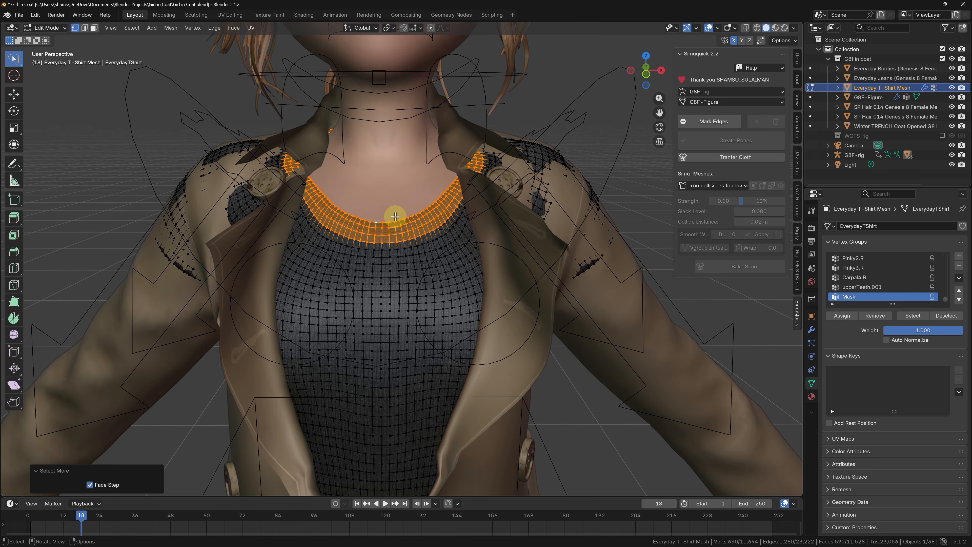
middle_click_drag(299, 224, 570, 145)
key("ctrl+KP_Add")
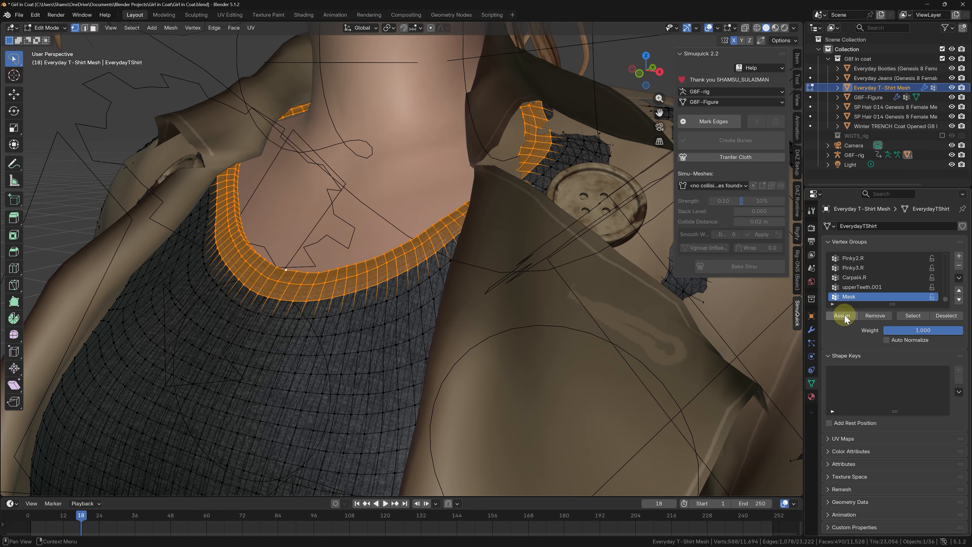
scroll(352, 150, "down", 3)
middle_click_drag(352, 149, 606, 205)
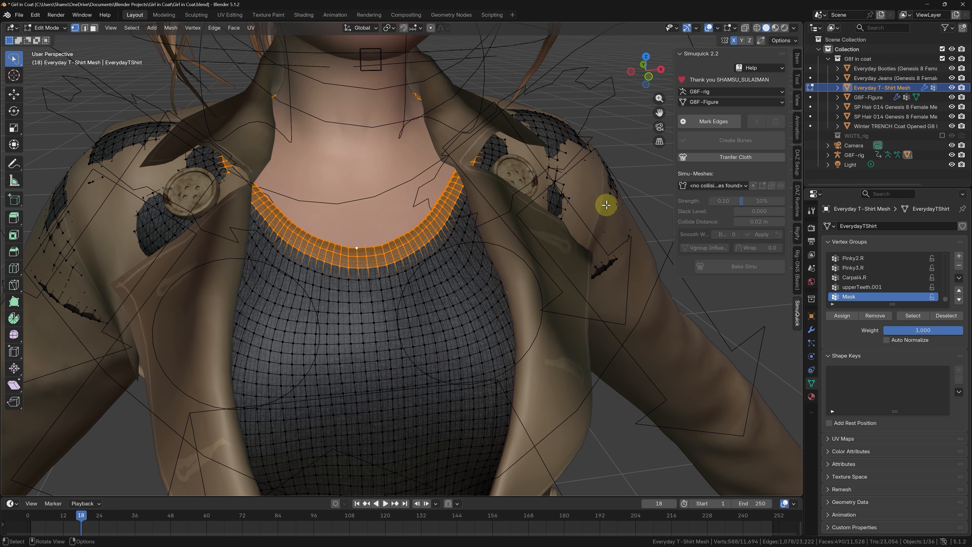
Step: Select the Mask group's vertices and add the missed patches beside the neckline under both coat lapels with Circle Select
left_click(913, 315)
middle_click_drag(530, 238, 504, 217)
scroll(422, 210, "up", 3)
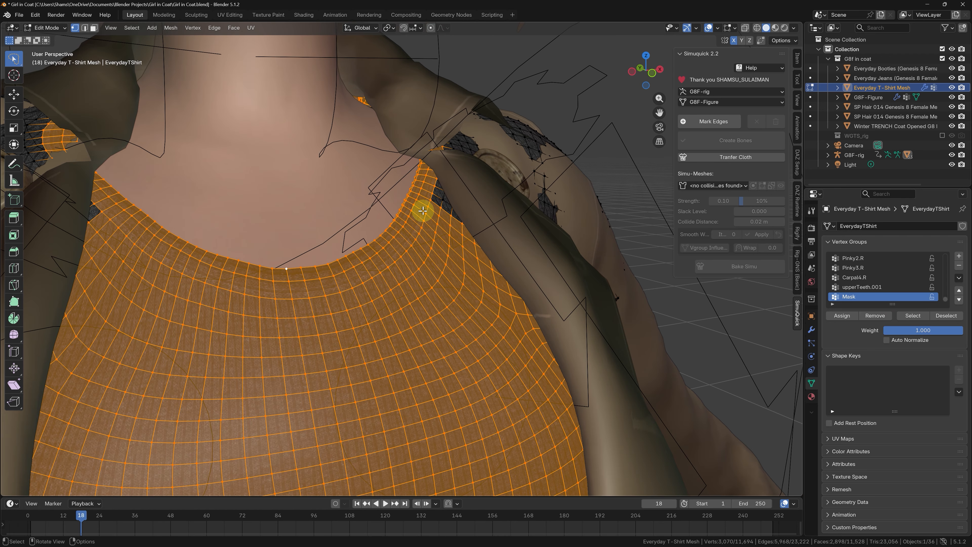
middle_click_drag(422, 210, 436, 204)
scroll(416, 210, "up", 3)
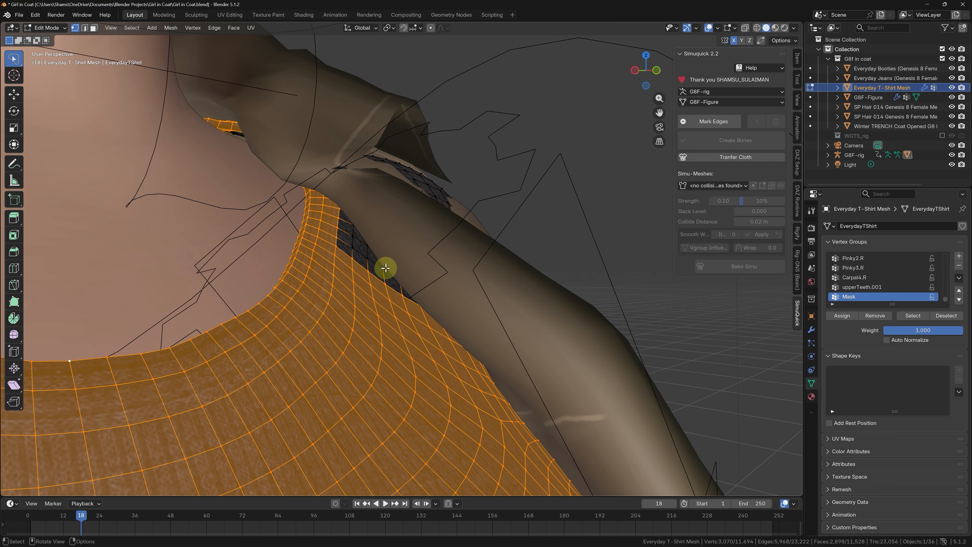
key("c")
left_click_drag(345, 241, 383, 285)
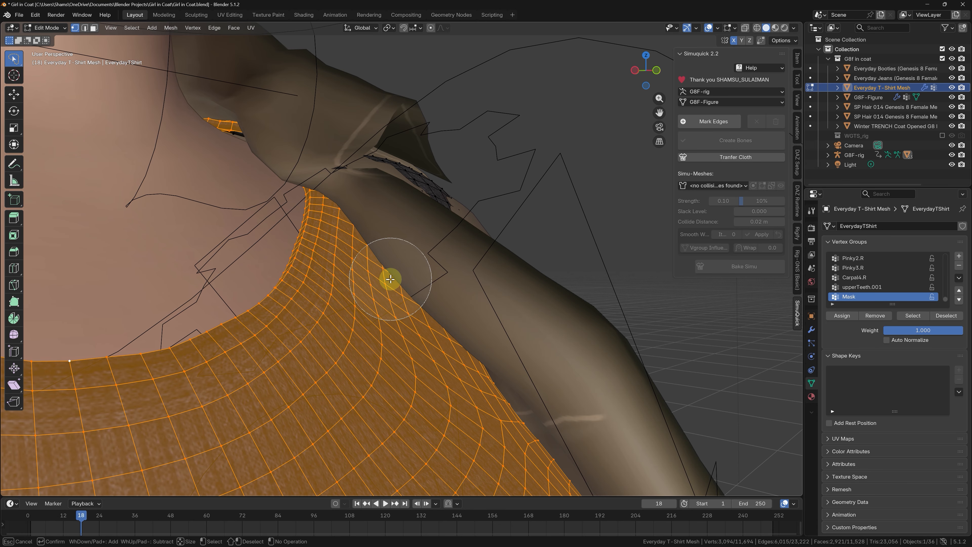
mouse_move(390, 279)
middle_mouse_down()
mouse_move(406, 235)
mouse_move(184, 232)
middle_mouse_up()
key("c")
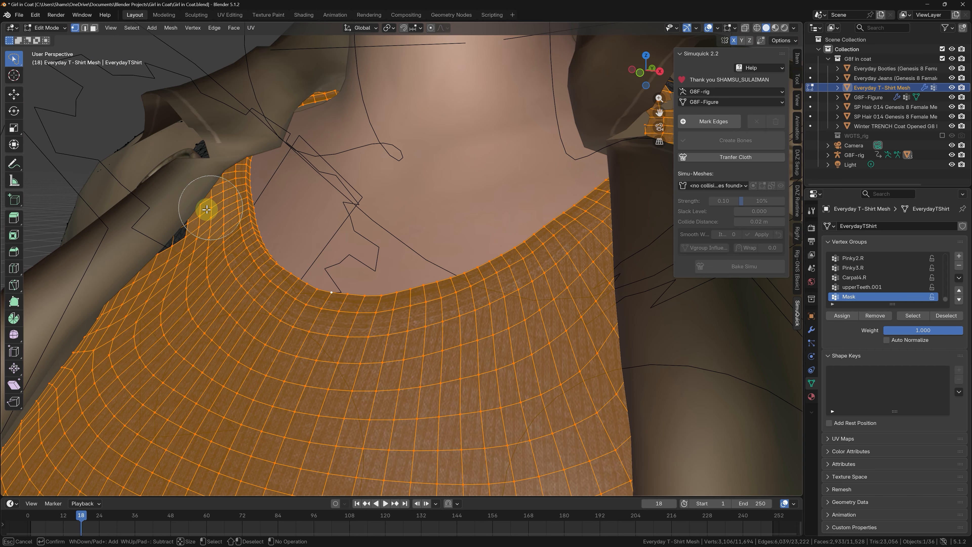
Step: Isolate the T-shirt, fill the gaps along both shoulder edges of the selection, and assign the vertices to Mask
key("KP_Divide")
middle_click_drag(299, 187, 445, 108)
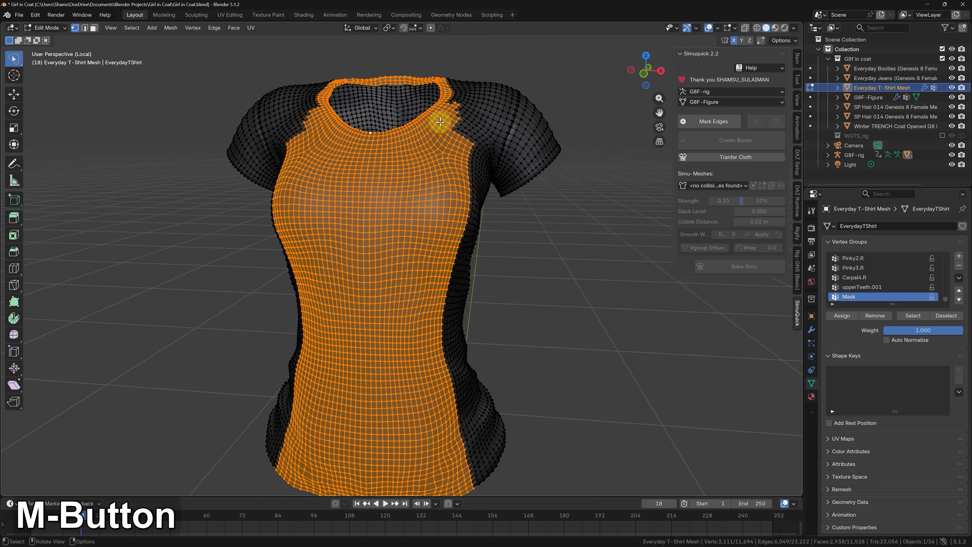
key("KP_1")
scroll(439, 107, "up", 4)
key("c")
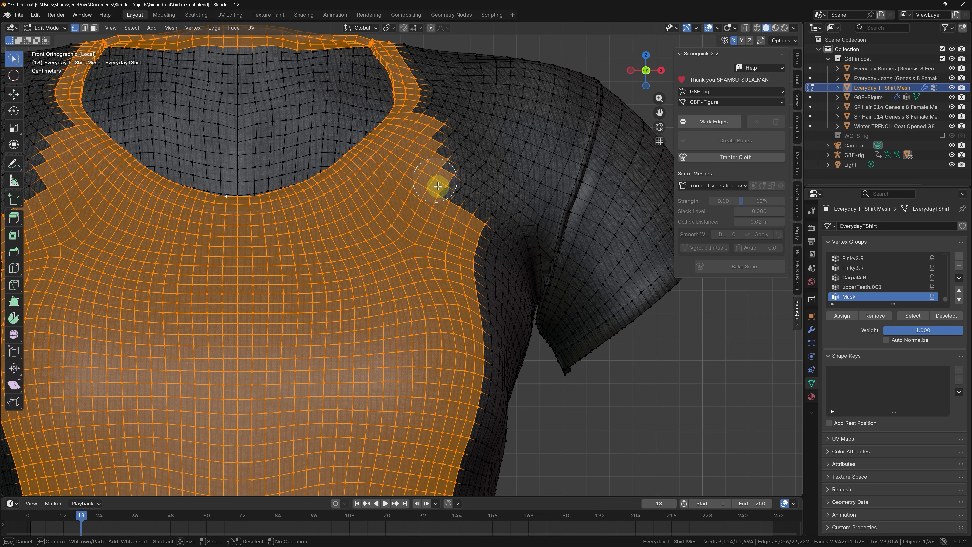
right_click(456, 207)
scroll(456, 207, "down", 3)
scroll(325, 181, "up", 2)
key("c")
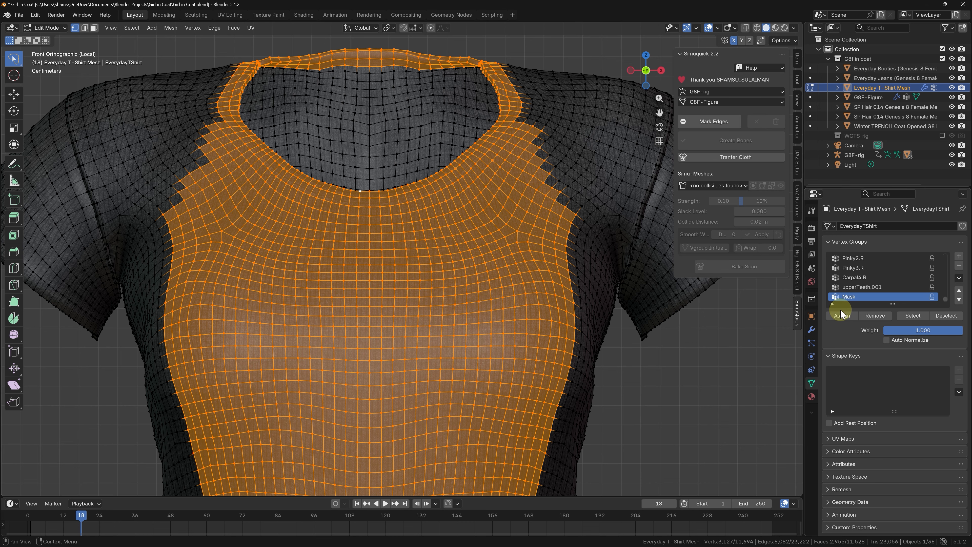
Step: Leave Edit Mode on the T-shirt and exit local view to bring back the whole character
scroll(397, 104, "down", 4)
middle_click_drag(406, 180, 330, 211)
key("Tab")
key("KP_Divide")
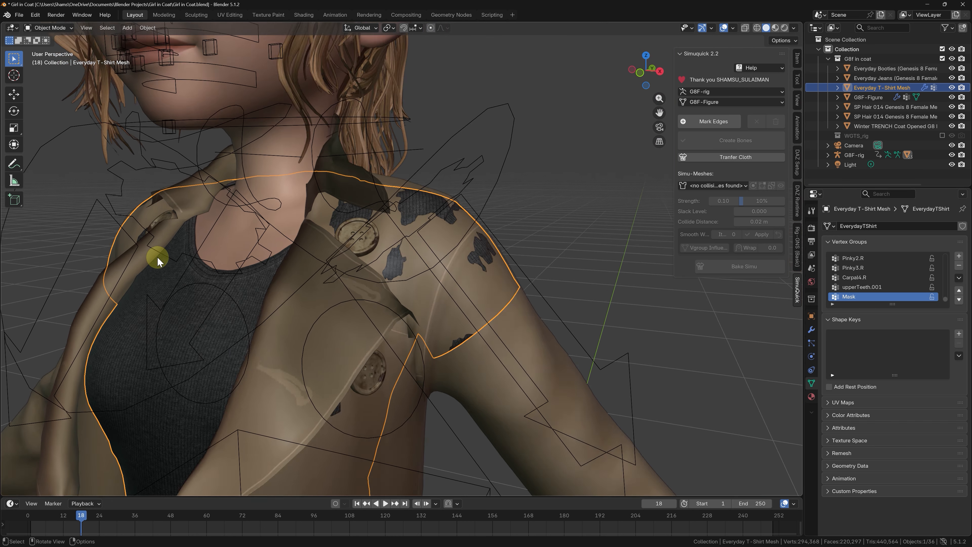
Step: Add a Mask modifier to the T-shirt and set its vertex group to Mask
middle_click_drag(157, 257, 627, 261)
left_click(814, 332)
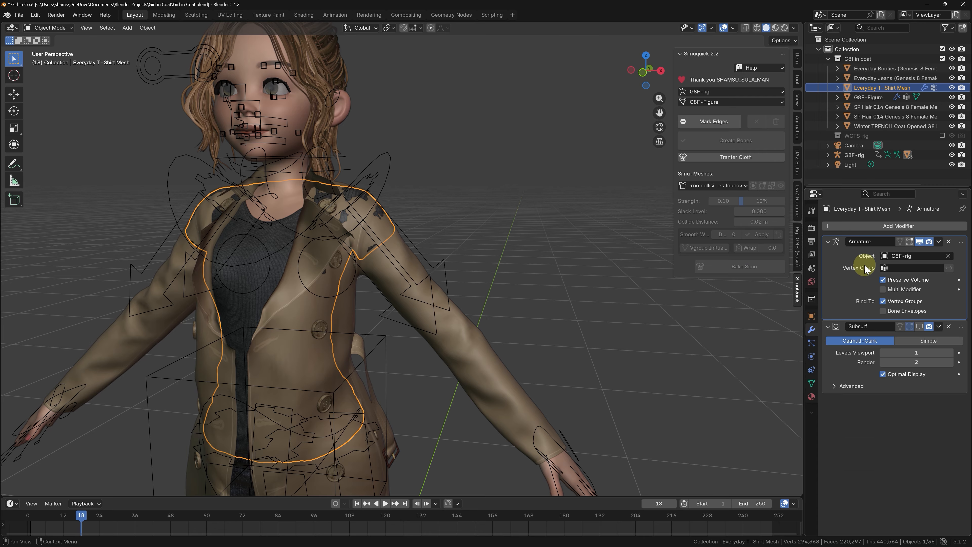
left_click(874, 229)
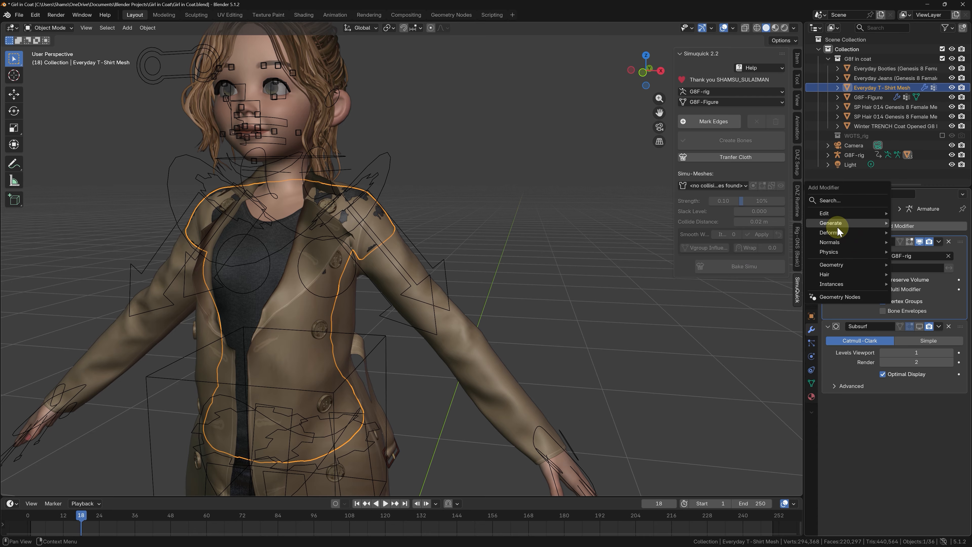
mouse_move(838, 222)
left_click(739, 300)
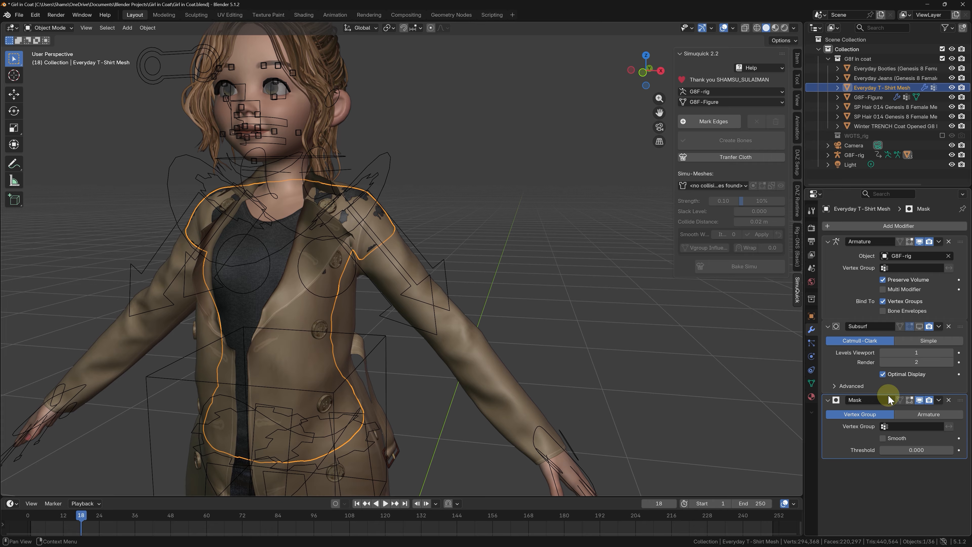
left_click(904, 426)
type("Mas")
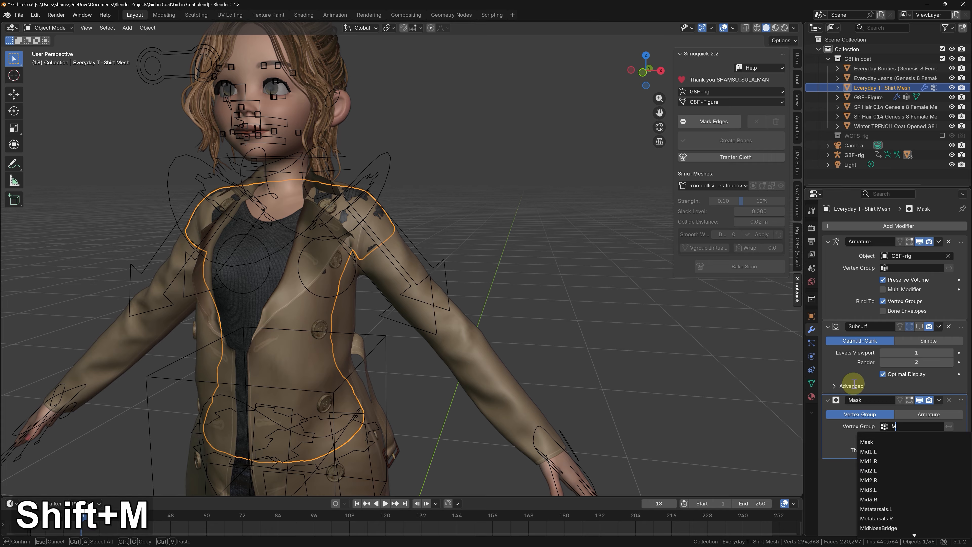
left_click(864, 442)
middle_click_drag(525, 311, 331, 295)
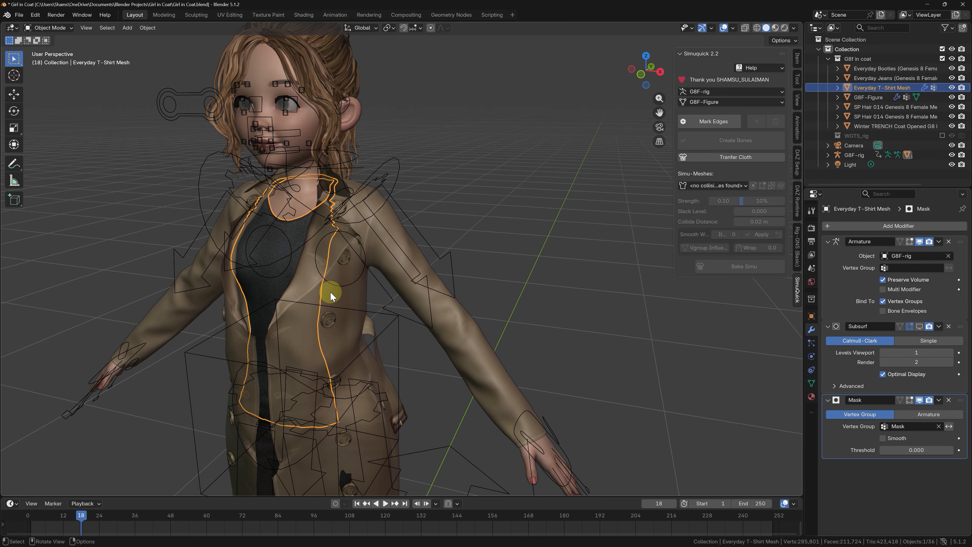
Step: Put the trench coat in Sculpt Mode, try the Smooth brush on its front, and undo the last stroke
left_click(330, 292)
key("Tab")
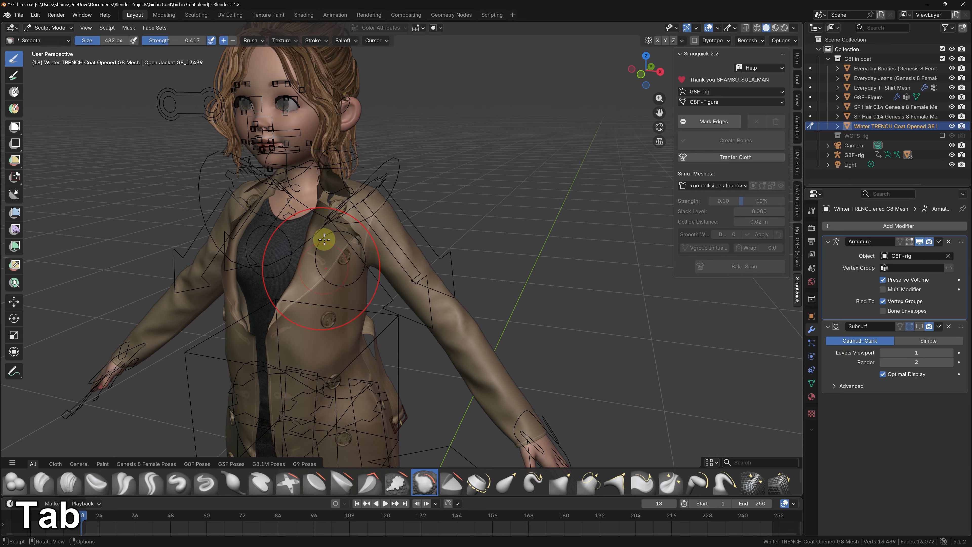
middle_click_drag(324, 239, 319, 300)
scroll(368, 194, "up", 3)
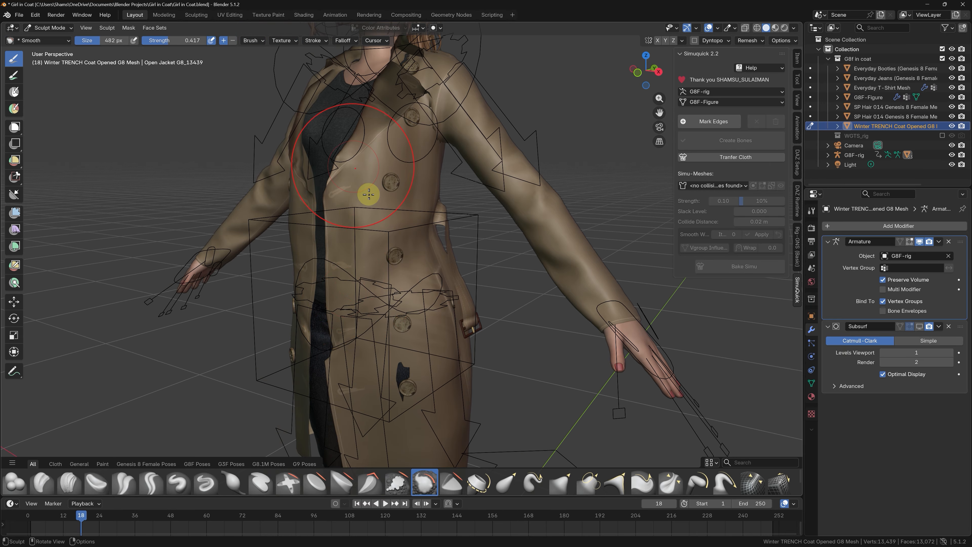
mouse_move(365, 197)
middle_mouse_down()
mouse_move(392, 197)
mouse_move(384, 193)
middle_mouse_up()
scroll(350, 300, "up", 2)
scroll(375, 282, "up", 2)
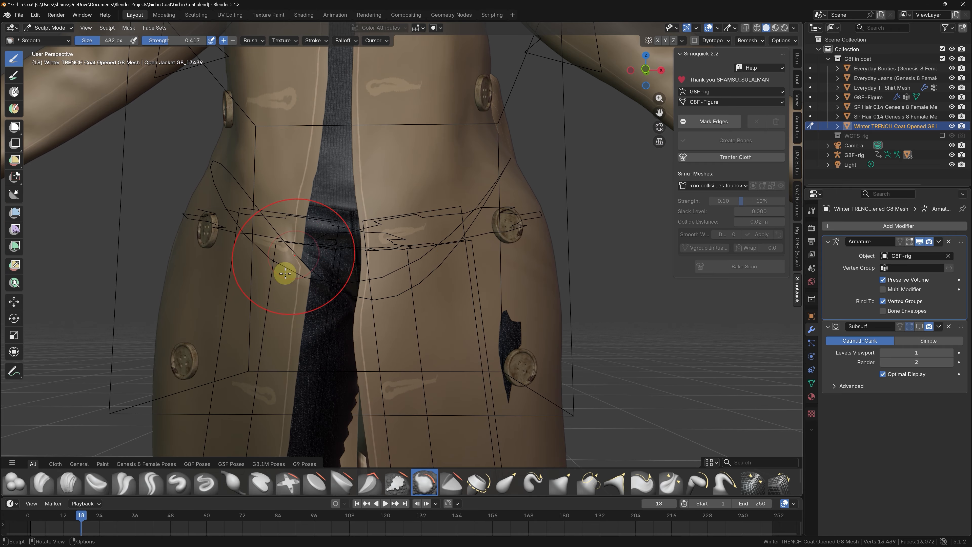
middle_click_drag(285, 274, 139, 196)
scroll(124, 244, "up", 2)
key("ctrl+z")
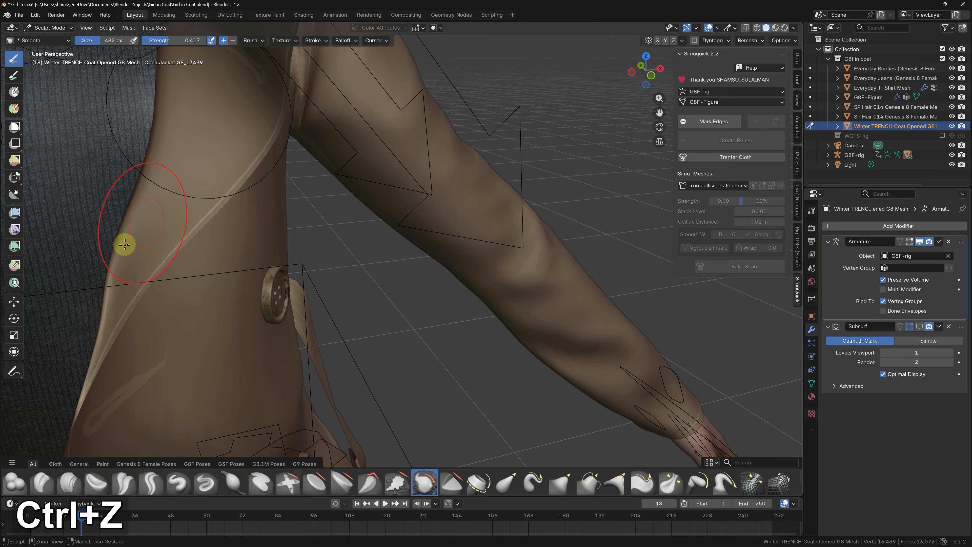
Step: Smooth the trench coat's front panel and the back around the hips where the jeans poke through
middle_click_drag(124, 245, 204, 289)
middle_click_drag(329, 173, 284, 170)
middle_click_drag(275, 46, 252, 173, "shift")
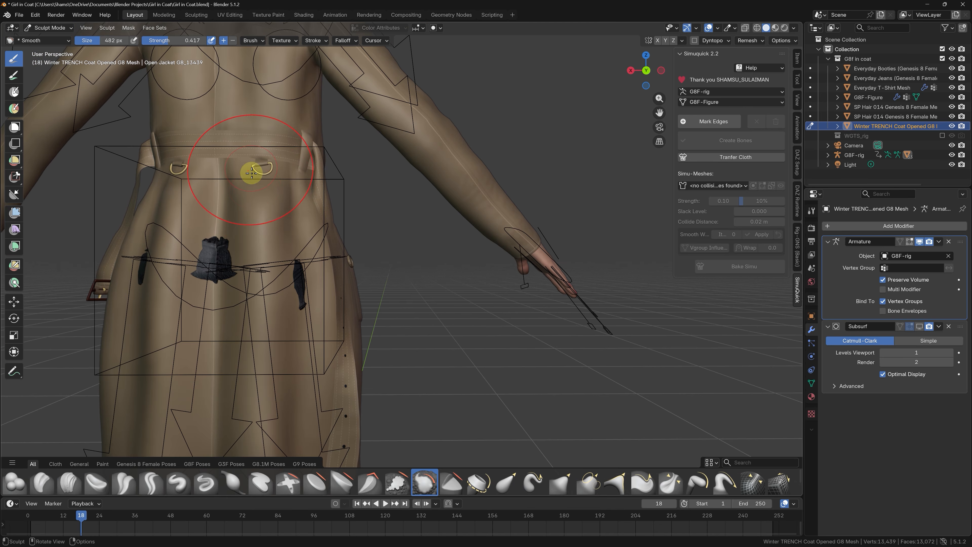
left_click_drag(154, 315, 134, 394)
middle_click_drag(134, 394, 188, 304, "shift")
mouse_move(285, 138)
middle_mouse_down()
mouse_move(252, 132)
mouse_move(285, 146)
middle_mouse_up()
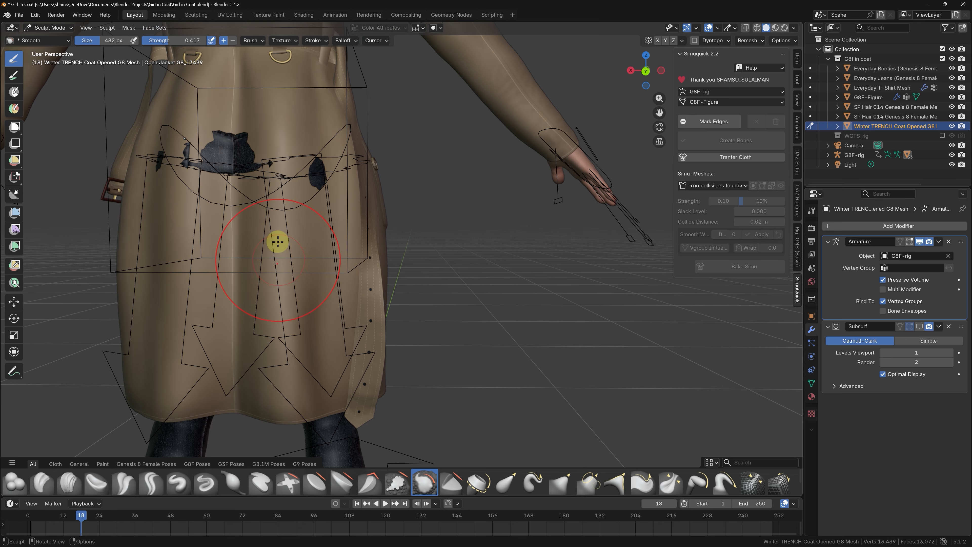
Step: Use the Inflate/Deflate brush at strength 0.500 to push the trench coat clear of the clothing underneath
scroll(278, 240, "down", 2)
mouse_move(239, 247)
middle_mouse_down()
mouse_move(227, 250)
mouse_move(285, 207)
mouse_move(238, 206)
mouse_move(273, 185)
mouse_move(343, 217)
mouse_move(291, 200)
mouse_move(330, 204)
mouse_move(250, 210)
mouse_move(199, 139)
mouse_move(227, 112)
mouse_move(221, 87)
mouse_move(191, 132)
mouse_move(278, 174)
mouse_move(353, 160)
mouse_move(284, 65)
mouse_move(304, 57)
middle_mouse_up()
scroll(329, 204, "up", 3)
scroll(330, 204, "down", 4)
scroll(250, 210, "up", 5)
scroll(227, 112, "up", 2)
scroll(278, 174, "down", 3)
scroll(354, 161, "up", 2)
scroll(284, 66, "up", 2)
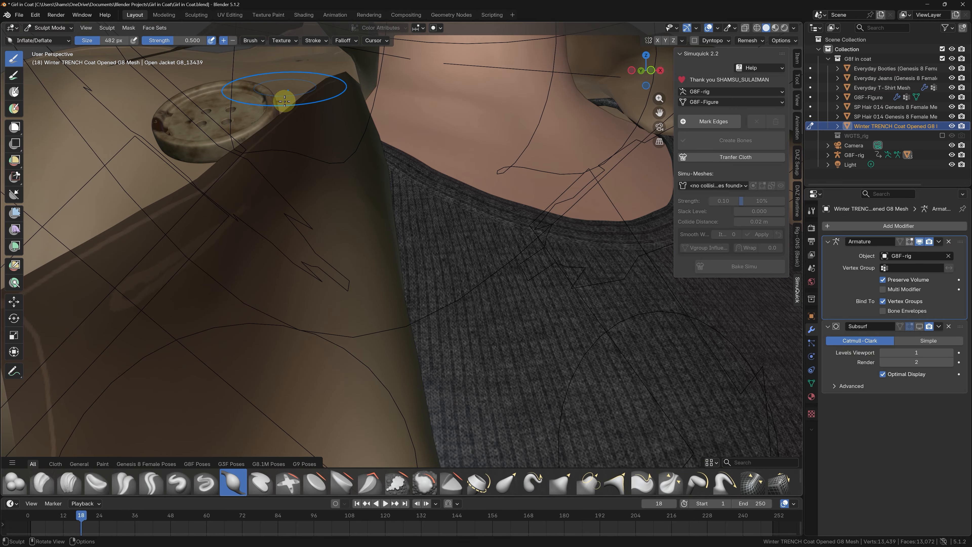
scroll(254, 123, "down", 5)
mouse_move(254, 124)
middle_mouse_down()
mouse_move(214, 228)
mouse_move(191, 201)
mouse_move(139, 200)
mouse_move(193, 178)
middle_mouse_up()
scroll(251, 164, "up", 3)
Step: Switch back to the Smooth brush and smooth the trench coat around the shoulders and collar
key("s")
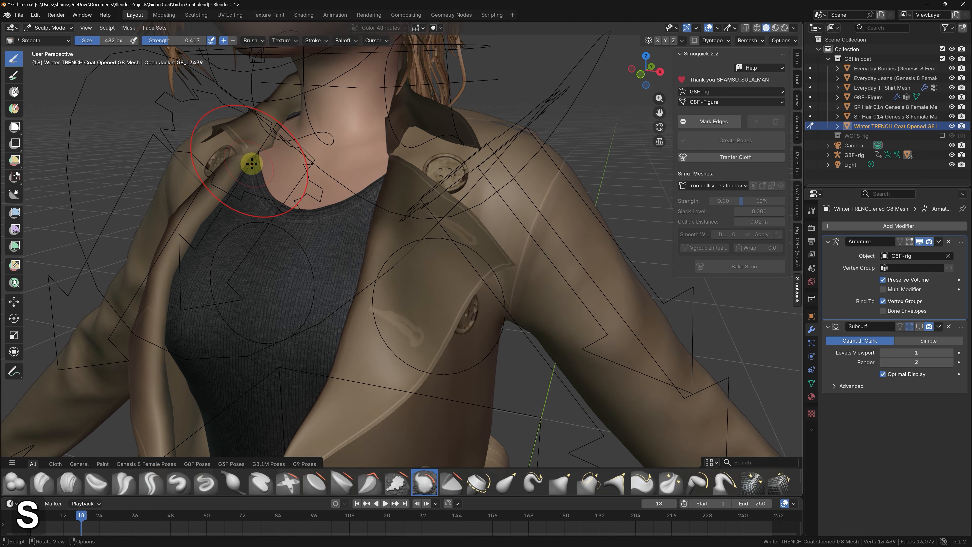
scroll(252, 164, "up", 1)
middle_click_drag(269, 143, 367, 124)
middle_click_drag(444, 113, 453, 76)
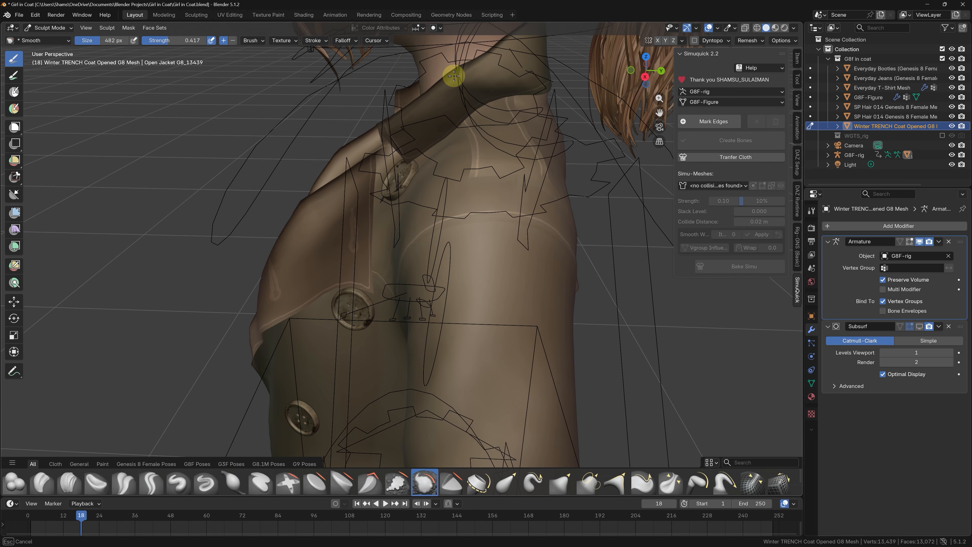
mouse_move(293, 55)
middle_mouse_down()
mouse_move(478, 94)
mouse_move(386, 130)
mouse_move(534, 147)
mouse_move(476, 129)
middle_mouse_up()
scroll(386, 130, "up", 2)
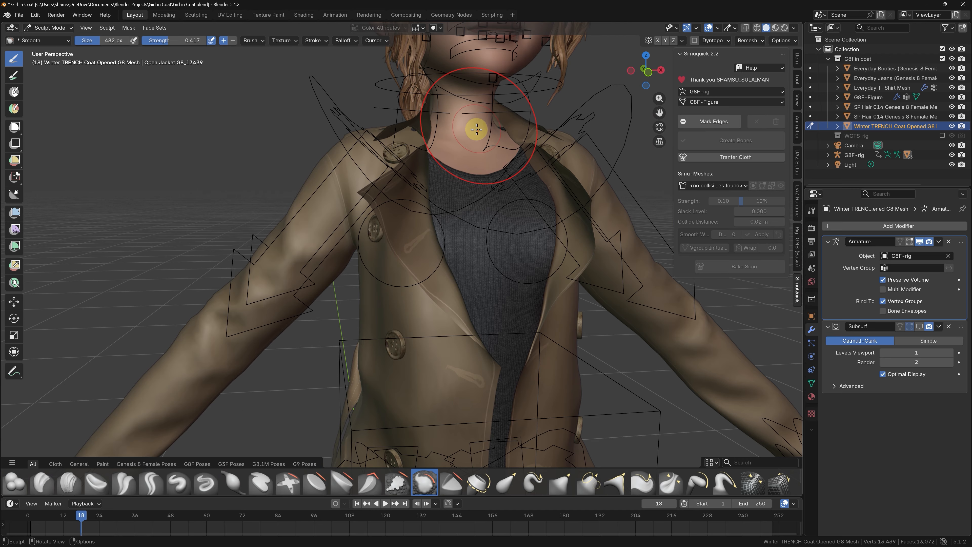
Step: Return the trench coat to Object Mode and save the project as a new incremental file version
scroll(477, 130, "down", 8)
middle_click_drag(490, 230, 308, 248)
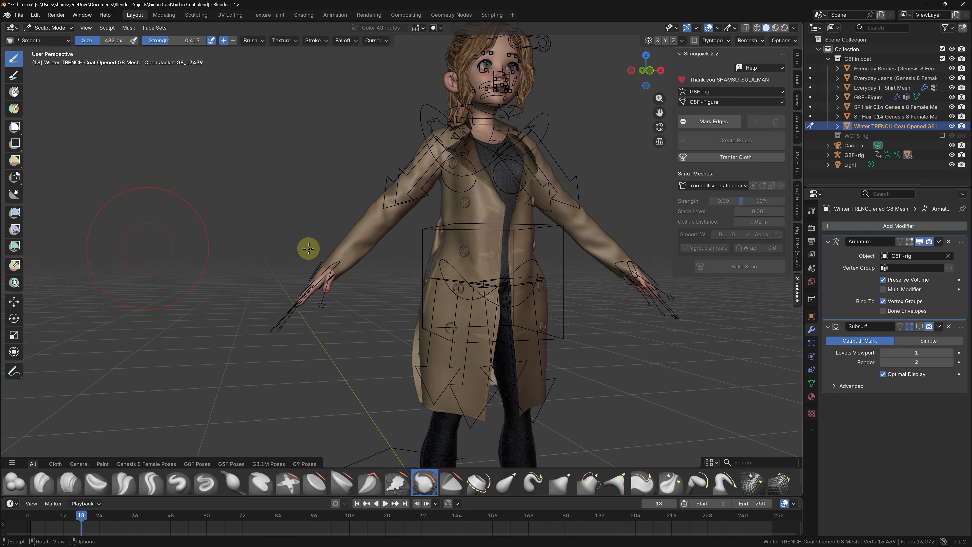
scroll(389, 244, "down", 4)
scroll(489, 257, "up", 4)
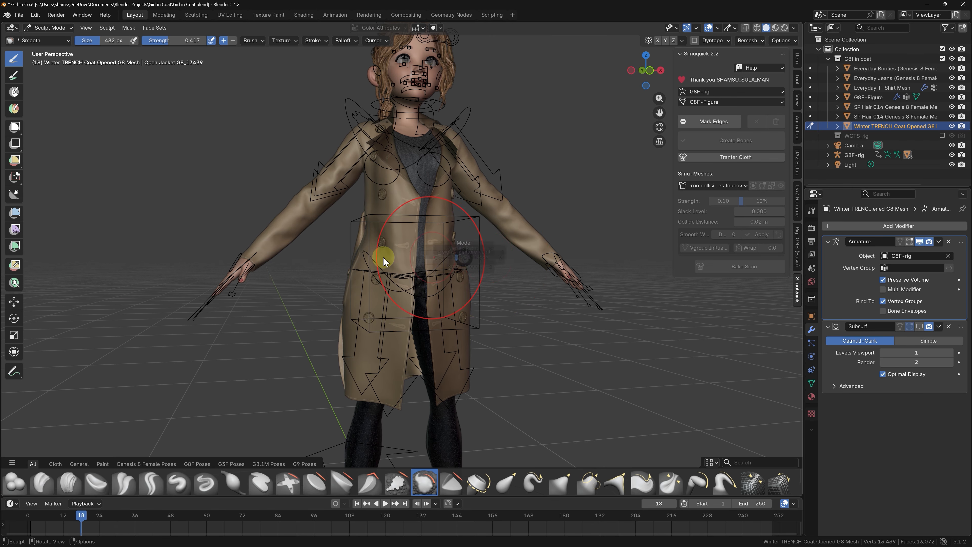
key("Tab")
mouse_move(384, 260)
middle_mouse_down()
mouse_move(319, 241)
mouse_move(391, 261)
mouse_move(385, 257)
middle_mouse_up()
key("ctrl+alt+s")
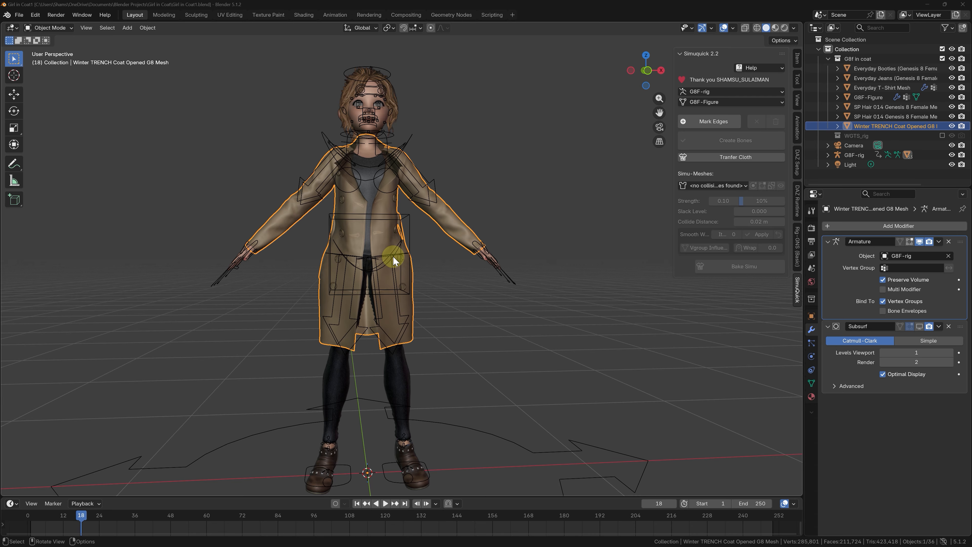
Step: Use AniMixa to import the FBX motion Fast Run (2).fbx from the Mixamo Animation folder, filtering the files by "Run"
left_click(797, 260)
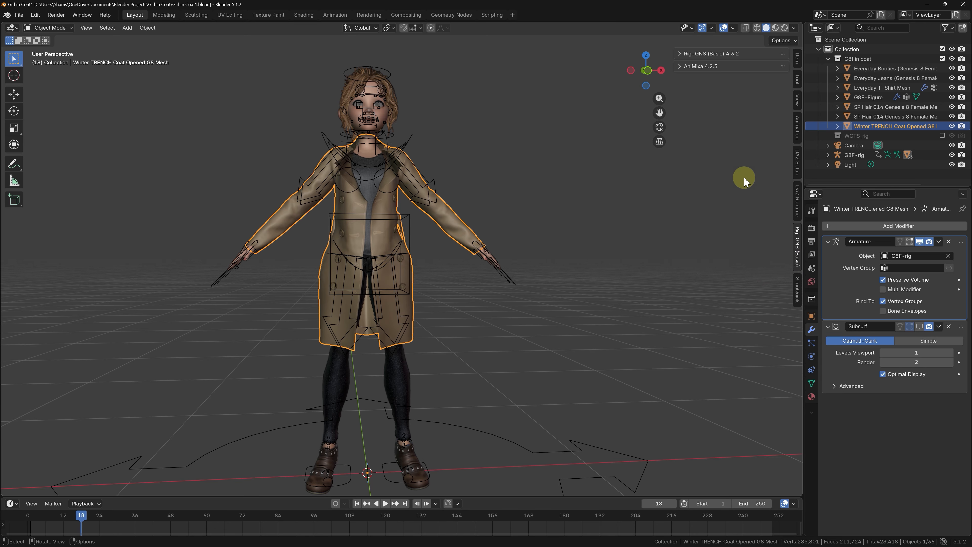
left_click(691, 66)
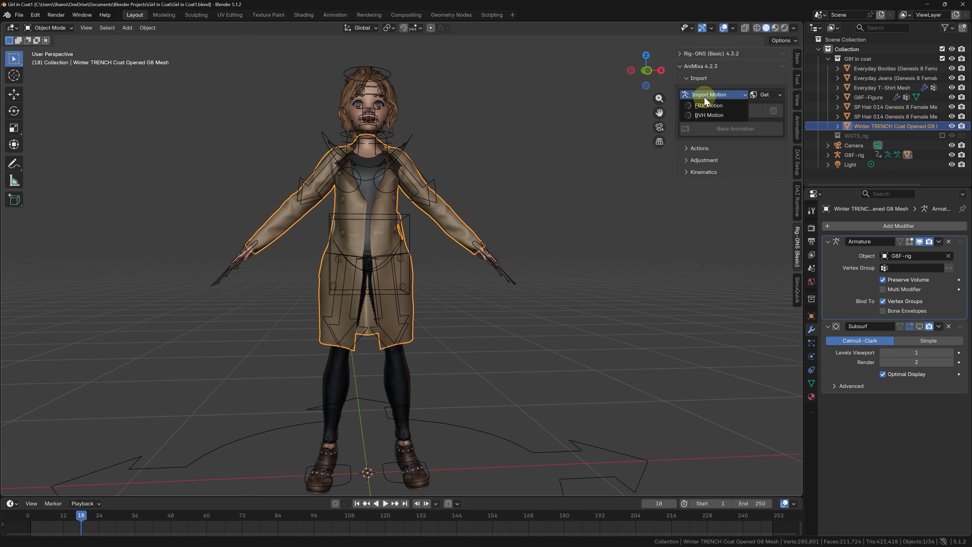
left_click(706, 105)
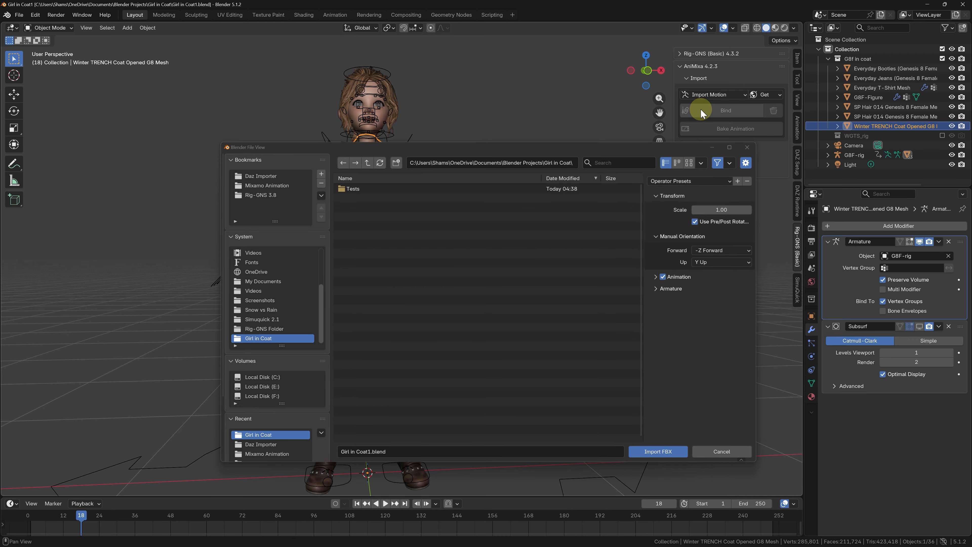
scroll(295, 405, "down", 3)
left_click(294, 400)
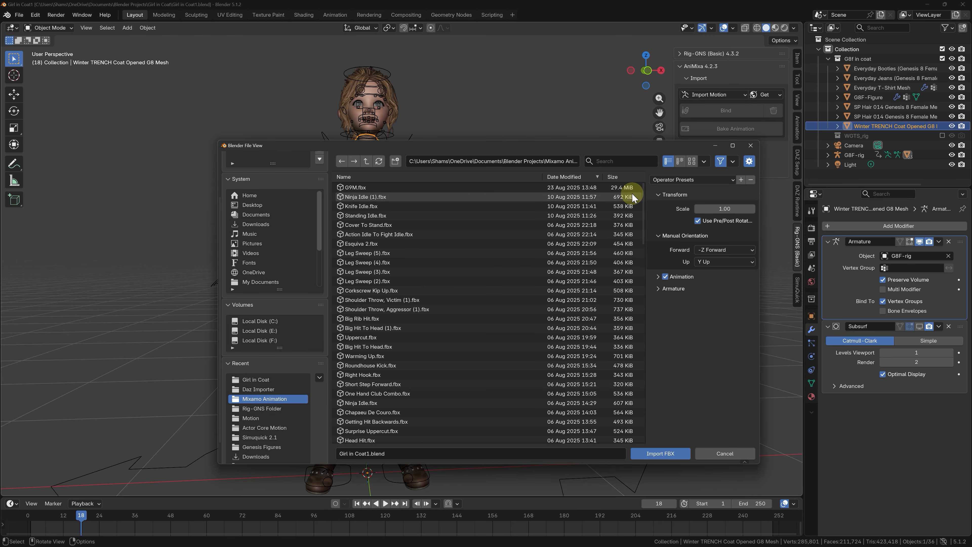
left_click(627, 162)
type("Run")
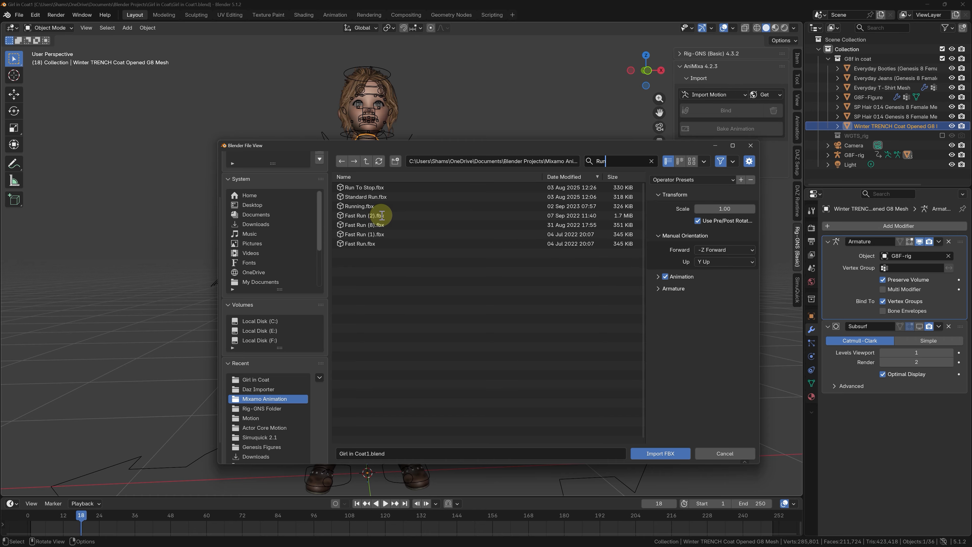
double_click(382, 216)
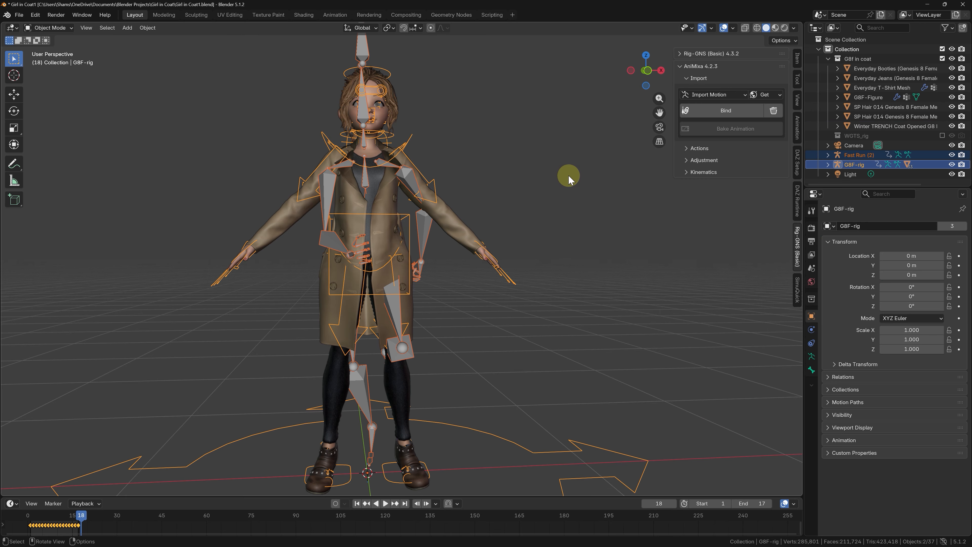
Step: Bind the imported Fast Run (2) motion to G8F-rig and play it back on the character
key("space")
middle_click_drag(490, 211, 491, 211)
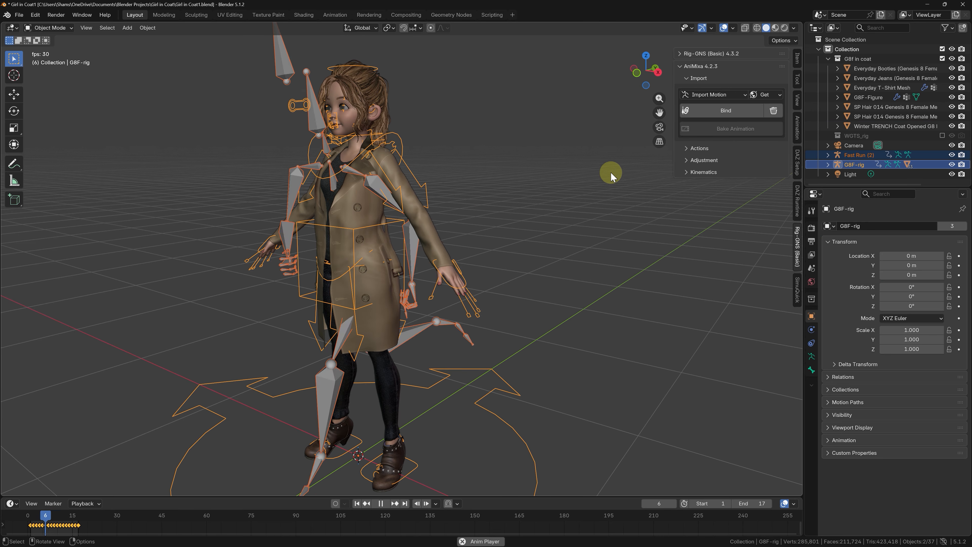
left_click(731, 122)
middle_click_drag(516, 258, 284, 321)
key("space")
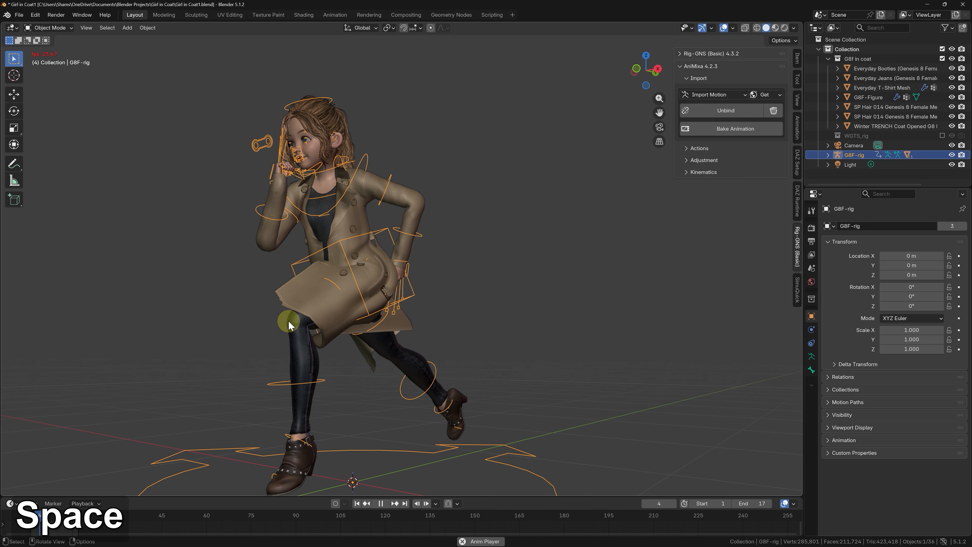
Step: Step through the bound run motion and examine how the arms and coat deform from the side and front
scroll(285, 322, "up", 3)
key("Right")
key("Right")
key("Right")
key("Right")
key("Right")
key("Right")
key("Right")
key("Right")
key("Right")
key("Right")
key("Right")
key("Right")
key("Right")
key("Right")
key("Right")
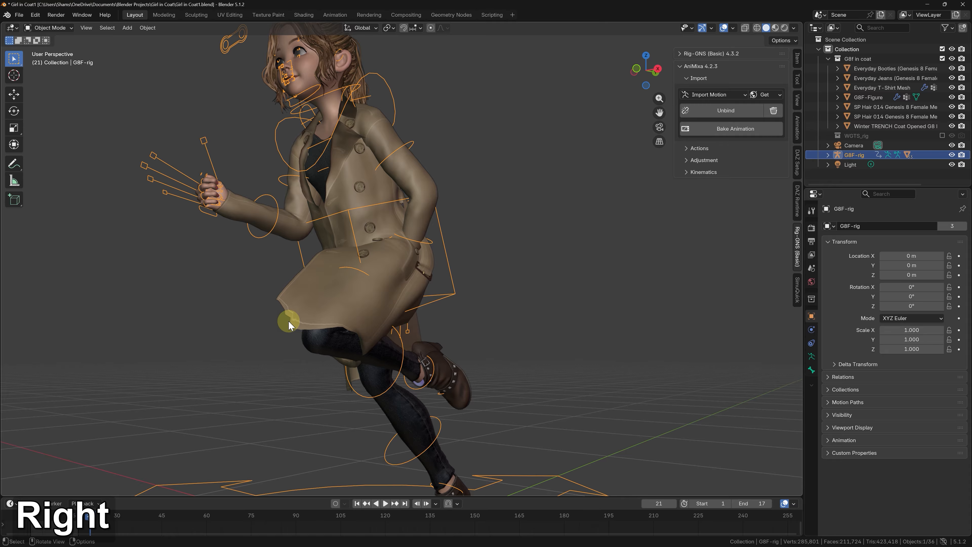
middle_click_drag(306, 298, 346, 299)
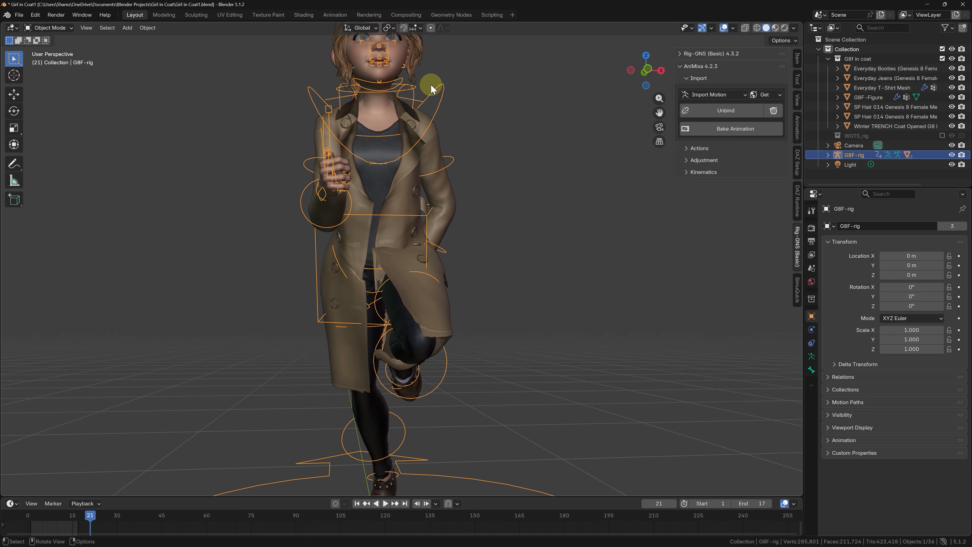
scroll(389, 150, "up", 5)
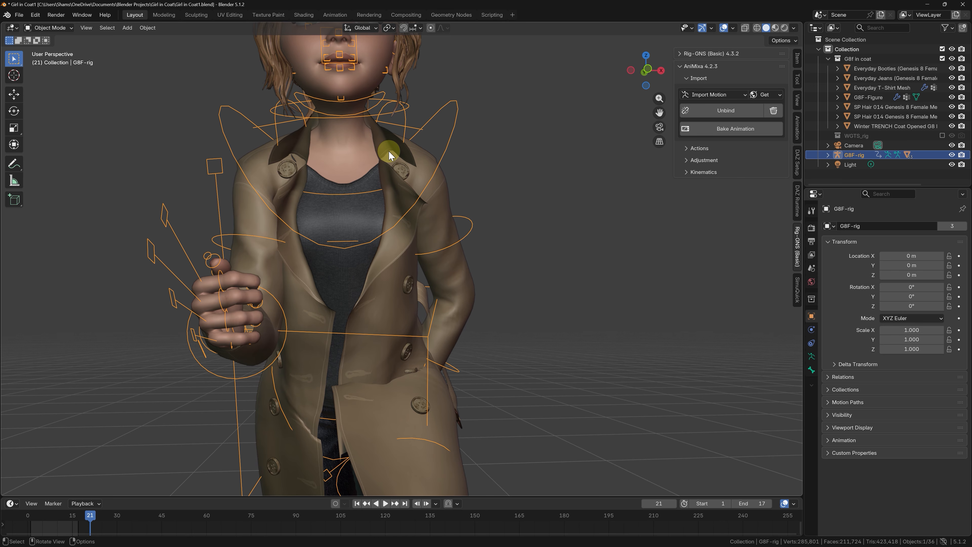
scroll(389, 150, "down", 5)
Step: Bake the bound run animation onto G8F-rig
left_click(708, 127)
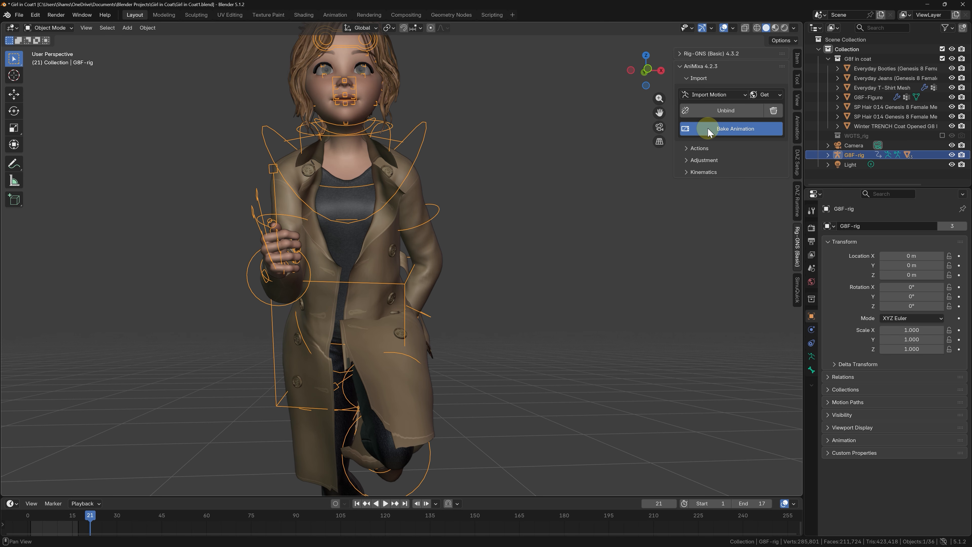
left_click(704, 182)
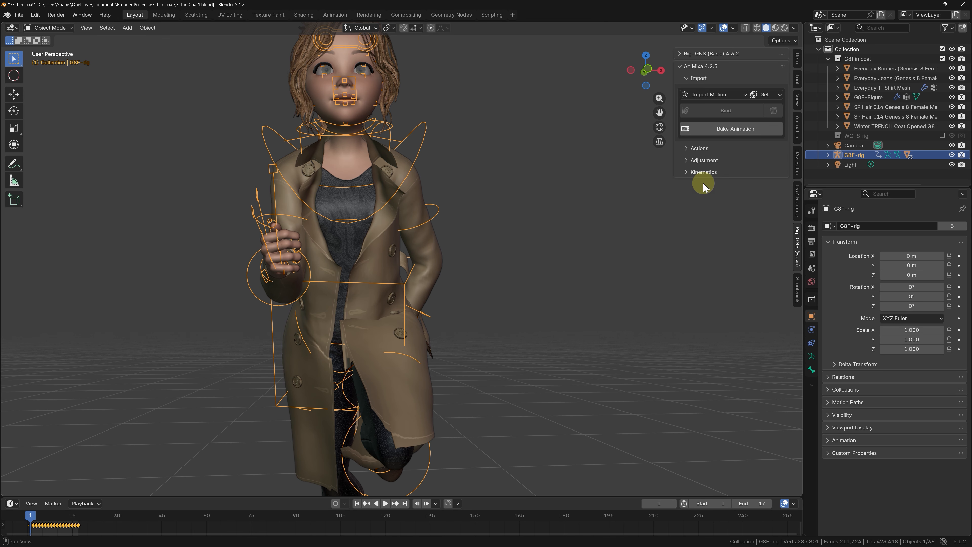
scroll(608, 184, "down", 2)
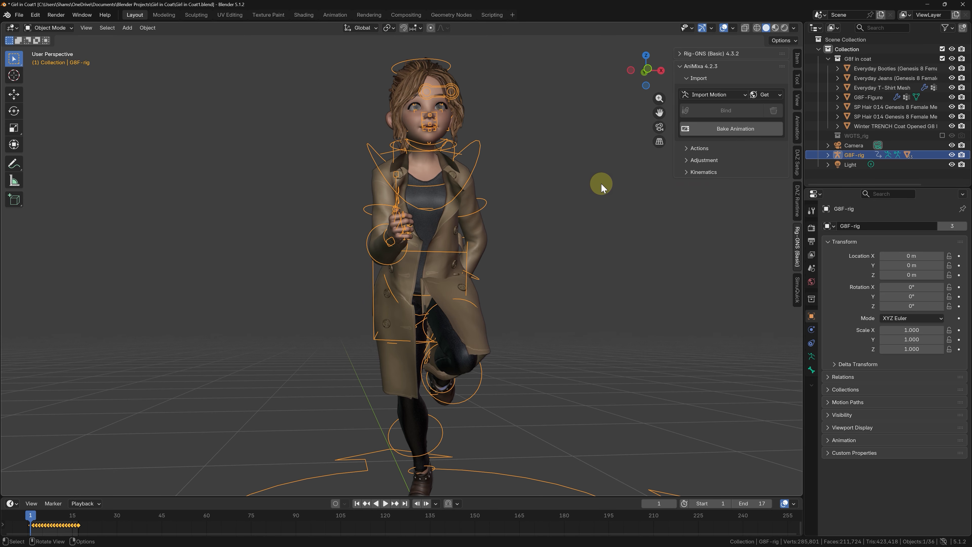
Step: Tilt the right and left shoulders on the Z axis to move the arms outward, and check the result over several frames
scroll(517, 181, "up", 2)
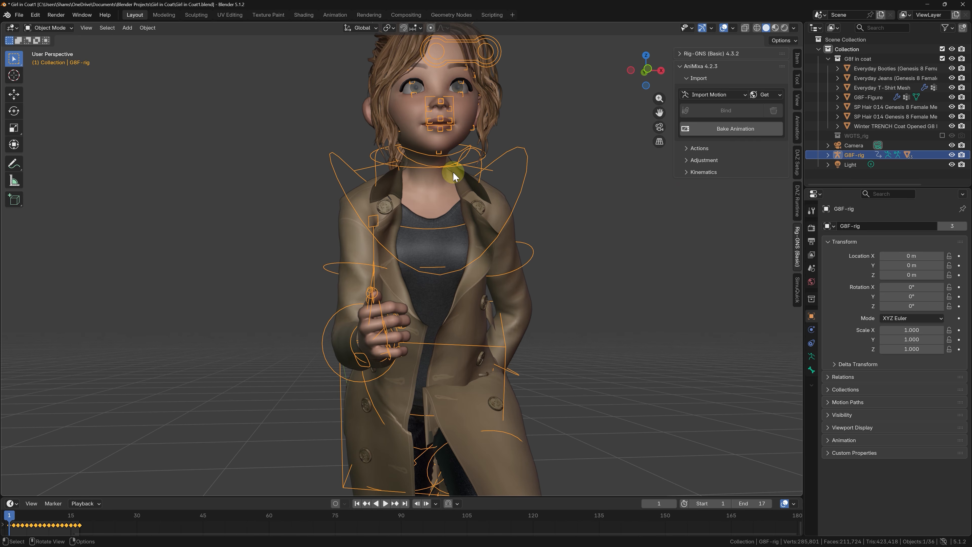
left_click(705, 160)
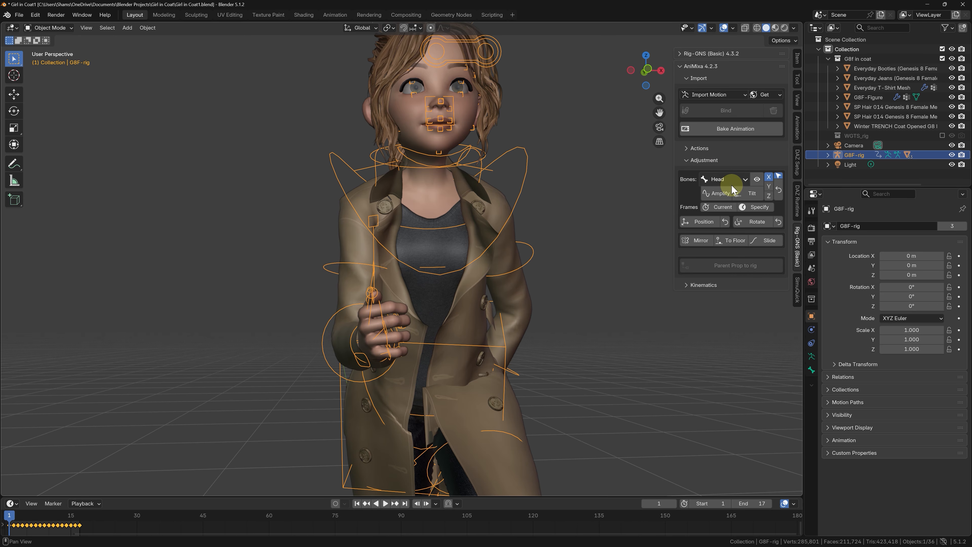
left_click(732, 180)
left_click(735, 218)
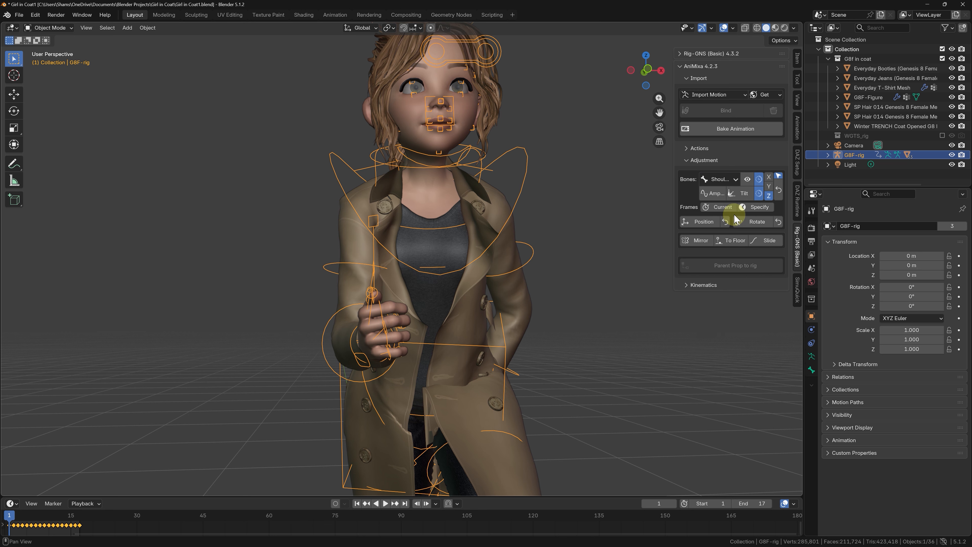
scroll(519, 197, "up", 3)
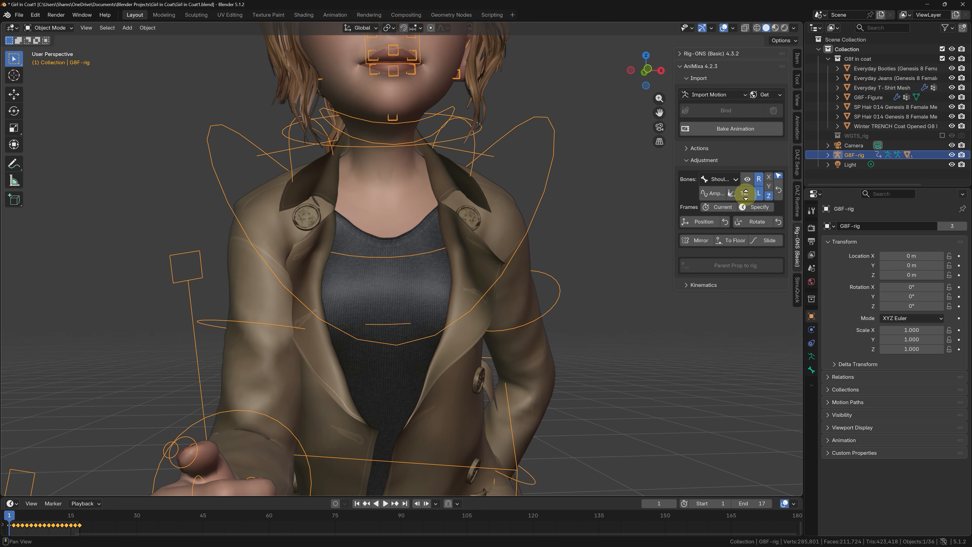
left_click_drag(745, 194, 747, 191)
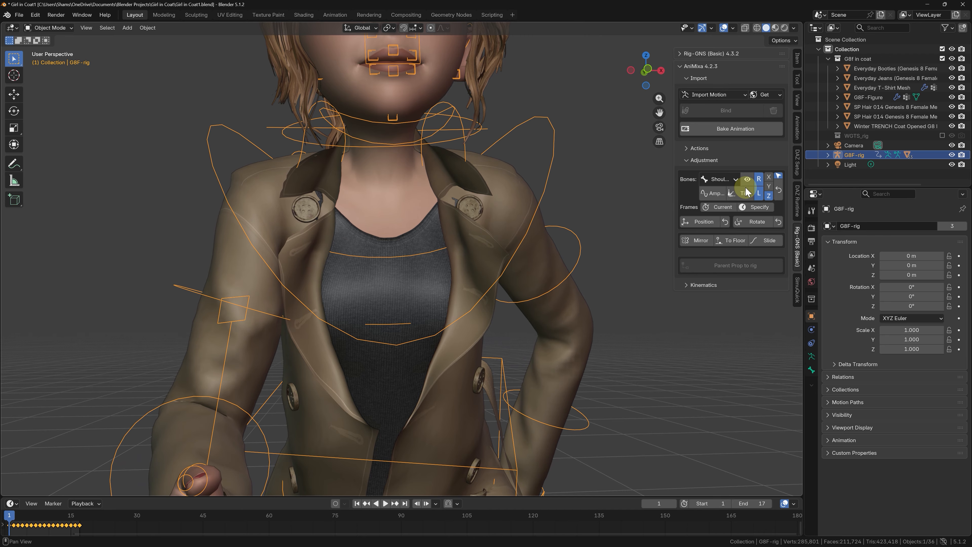
scroll(433, 186, "down", 4)
key("space")
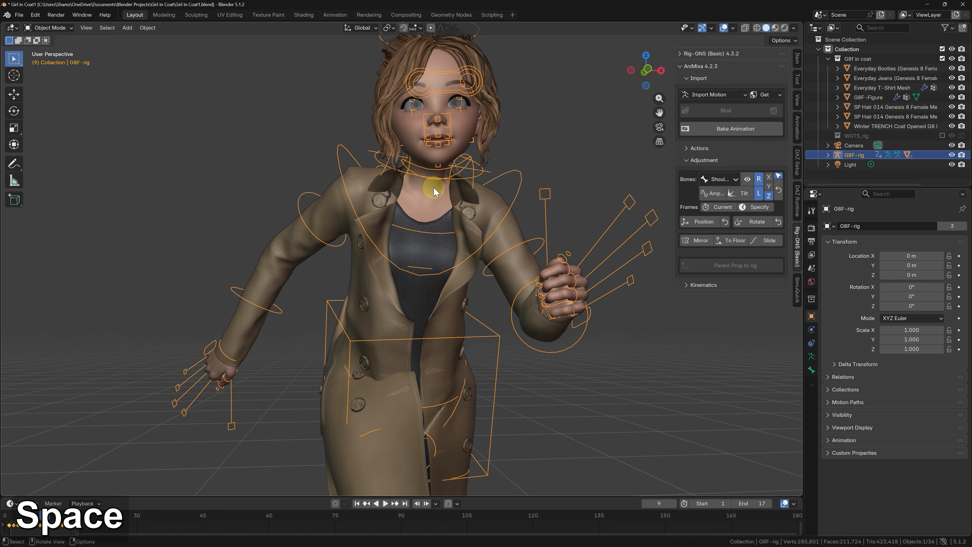
key("Left")
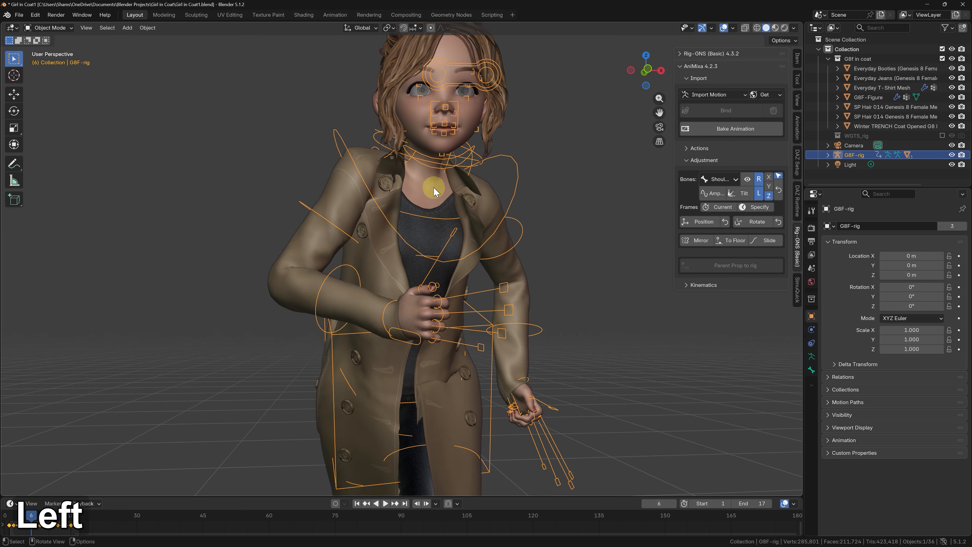
key("Left")
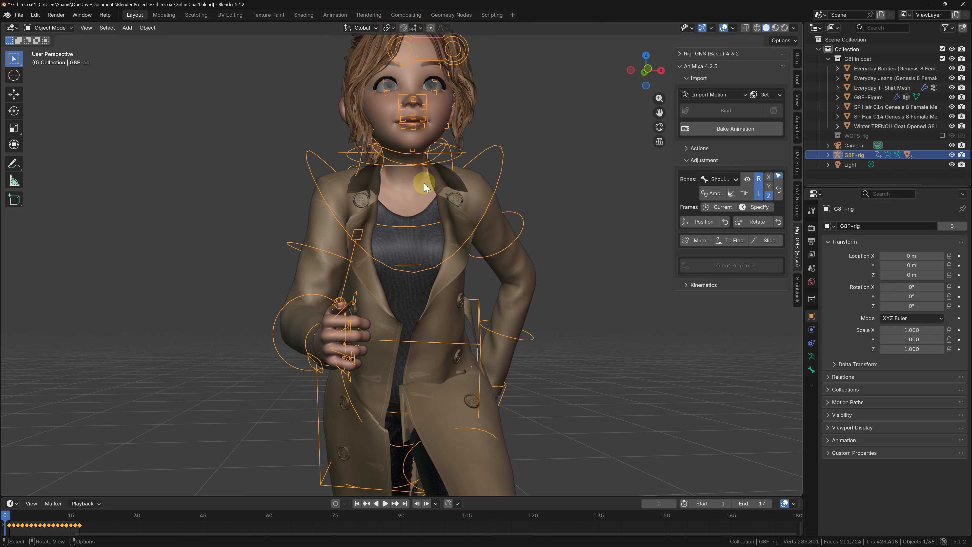
Step: Tilt the right and left upper arms slightly outward on the Z axis at frame 17
middle_click_drag(422, 270, 583, 290)
key("Right")
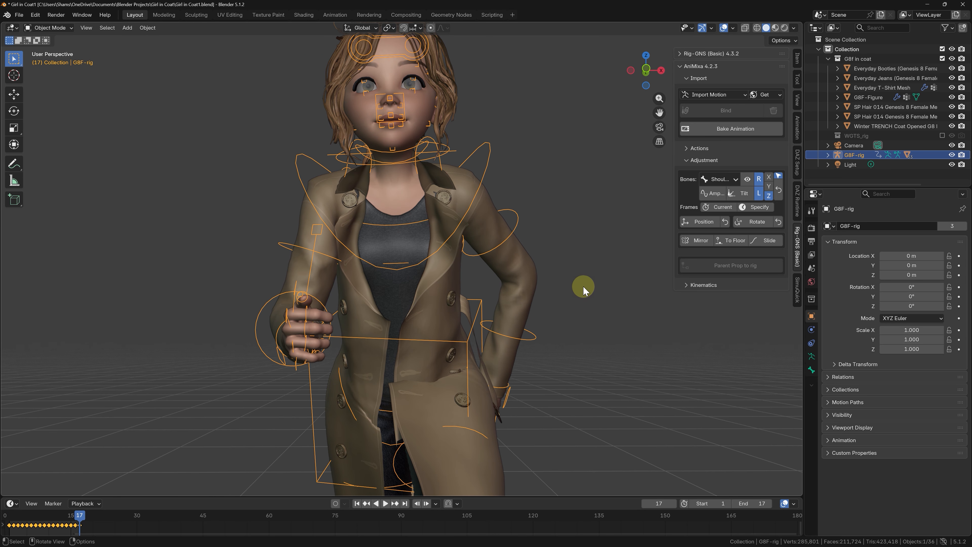
left_click(725, 180)
left_click(726, 223)
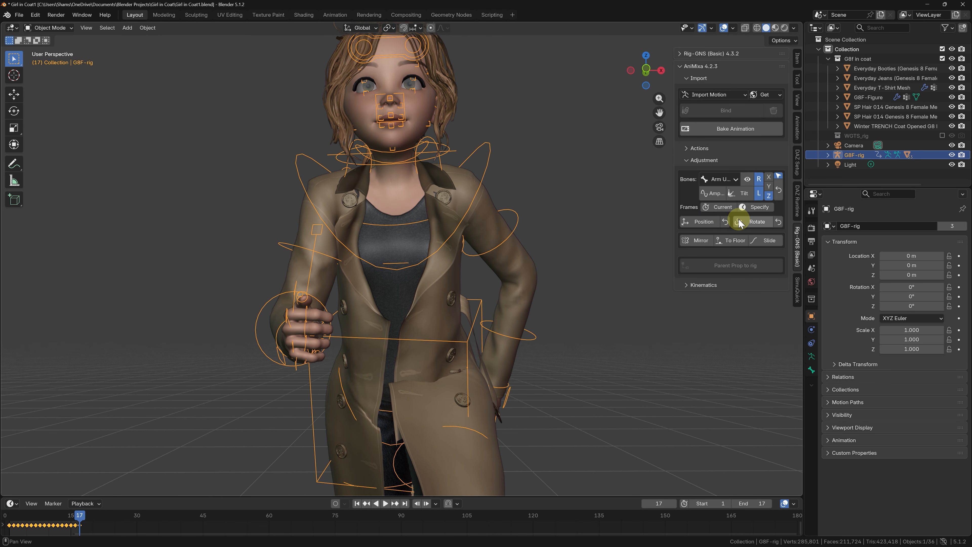
left_click_drag(746, 191, 746, 190)
Step: Step through and play the run from the front and right views, checking the arm clearance and the feet against the floor
key("Right")
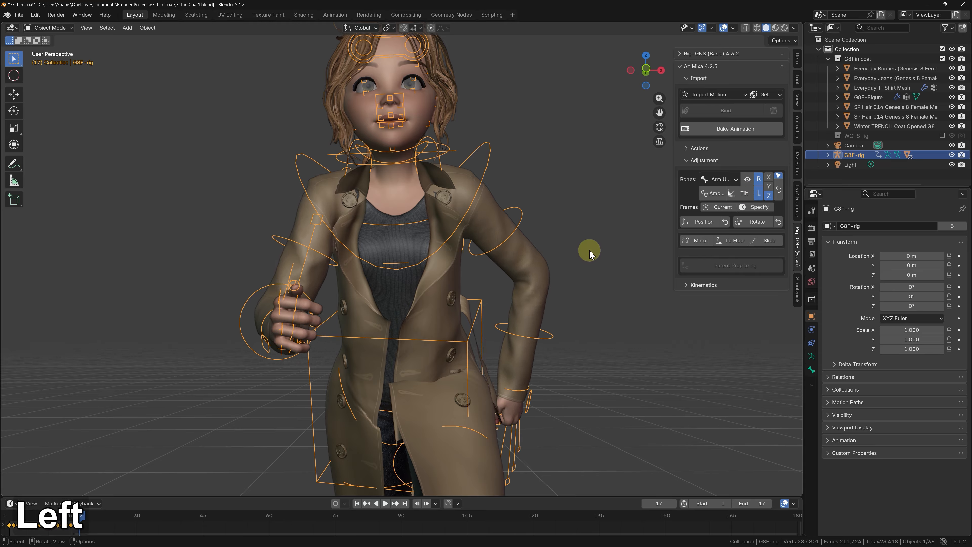
key("Left")
key("Left")
key("Left")
key("Left")
key("Left")
key("Left")
key("Left")
key("Left")
key("Left")
key("Left")
key("Left")
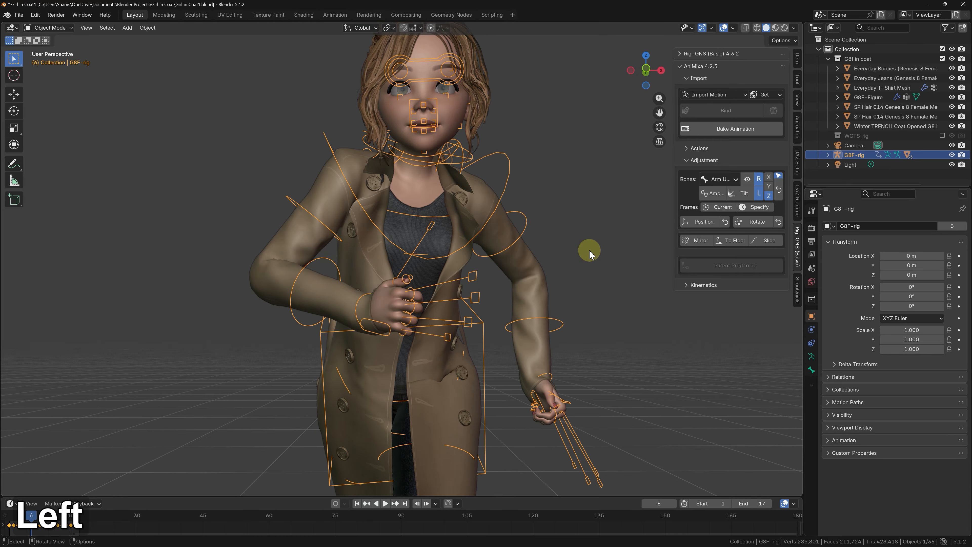
key("Left")
key("Left")
key("space")
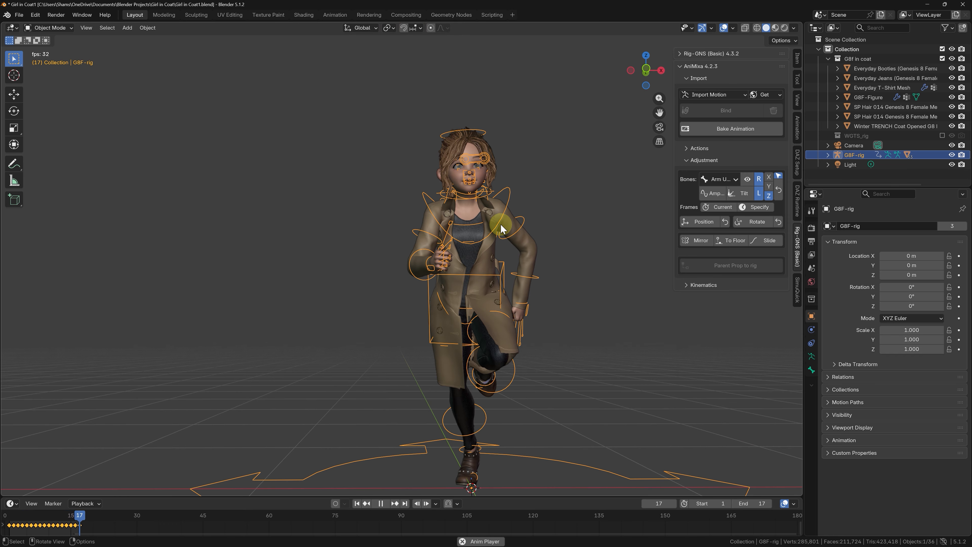
key("space")
key("KP_3")
key("space")
Step: Raise the animated rig's position at frame 14 so the planted shoe rests on the floor line, and replay the run
key("space")
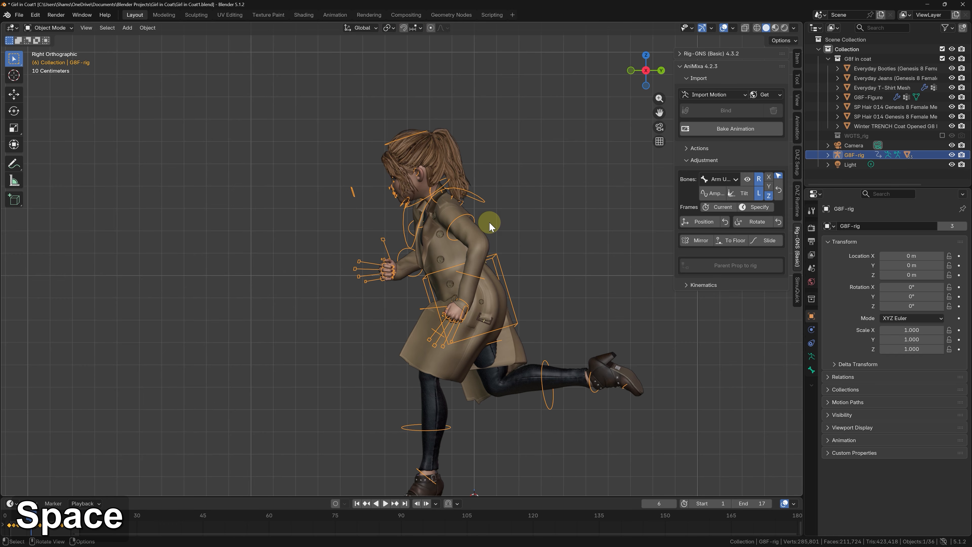
key("space")
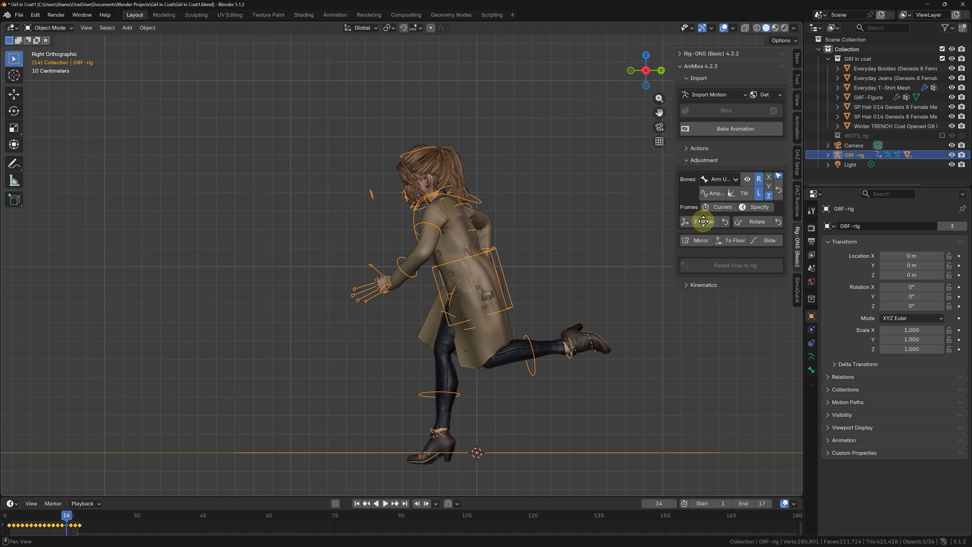
scroll(704, 220, "up", 1)
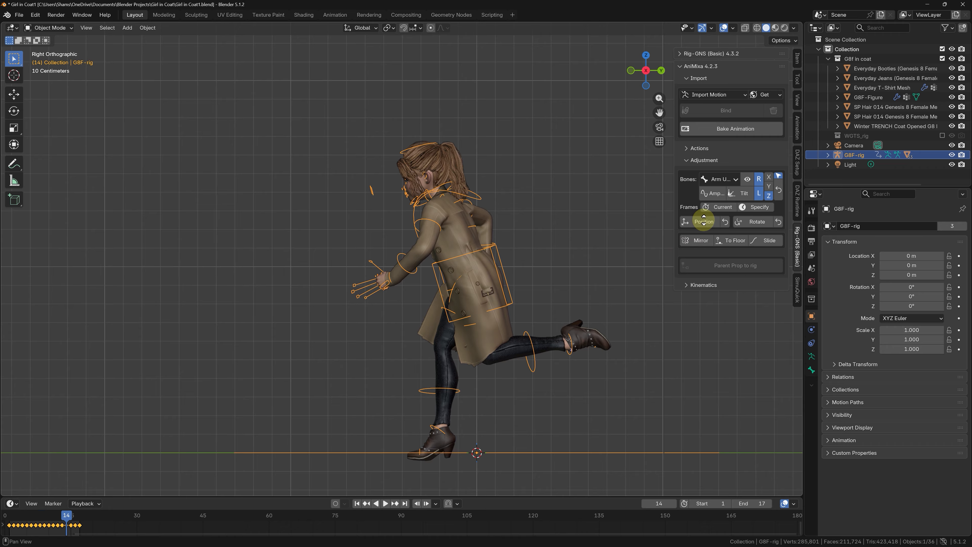
left_click(704, 218)
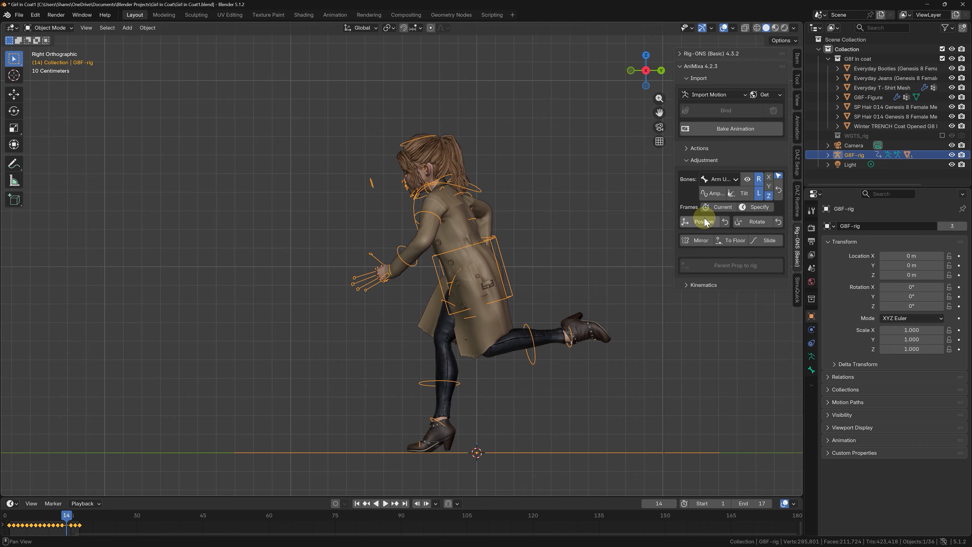
key("space")
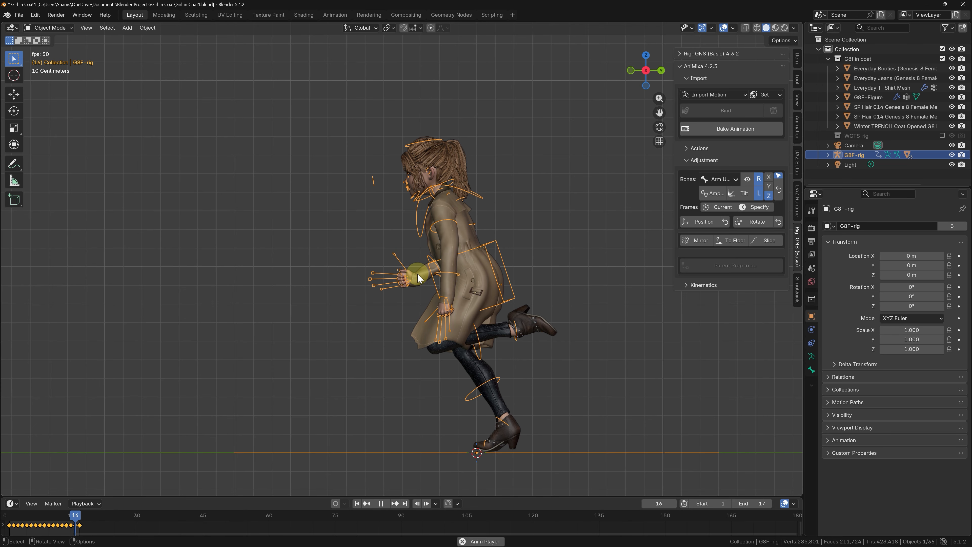
key("space")
middle_click_drag(439, 272, 516, 263)
key("space")
key("space")
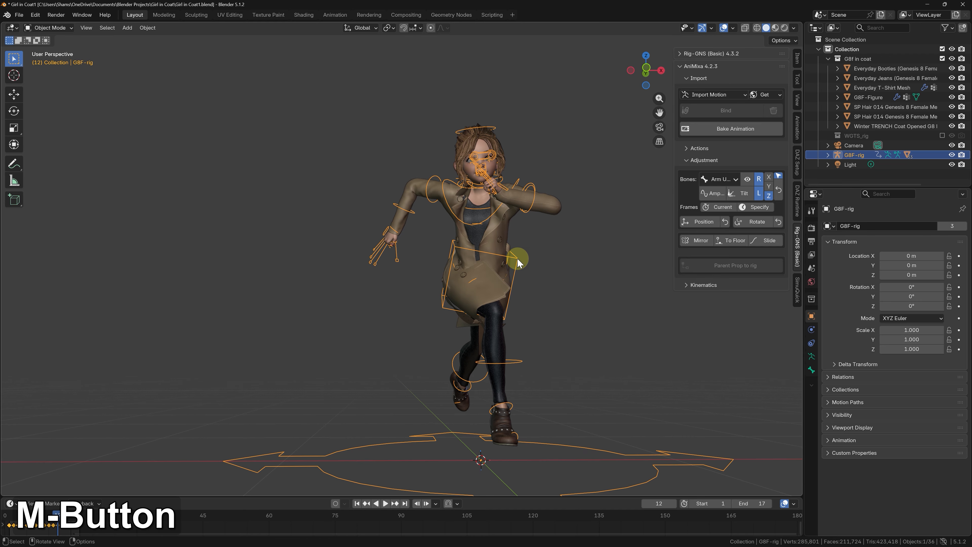
Step: Unlink the G8F-Fast Run (2) action from G8F-rig
left_click(714, 148)
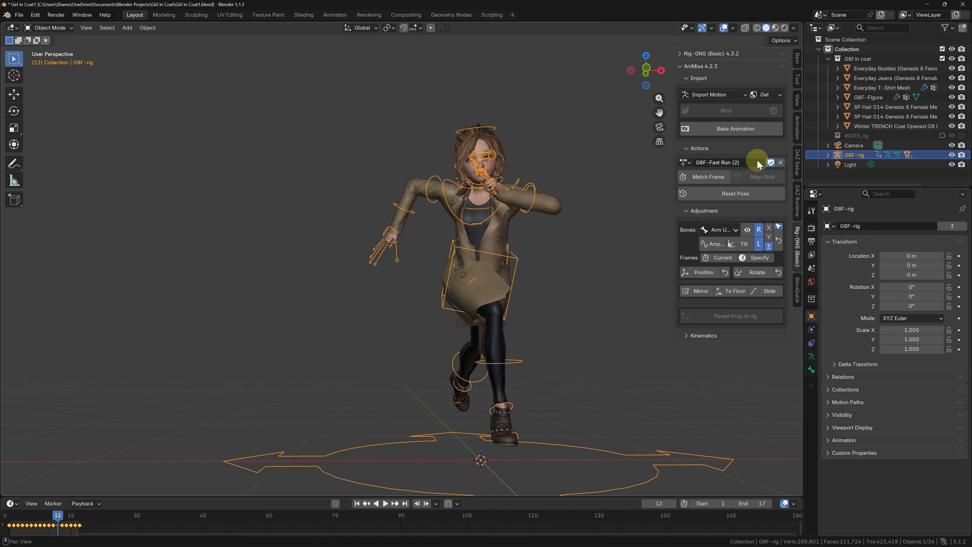
left_click(781, 164)
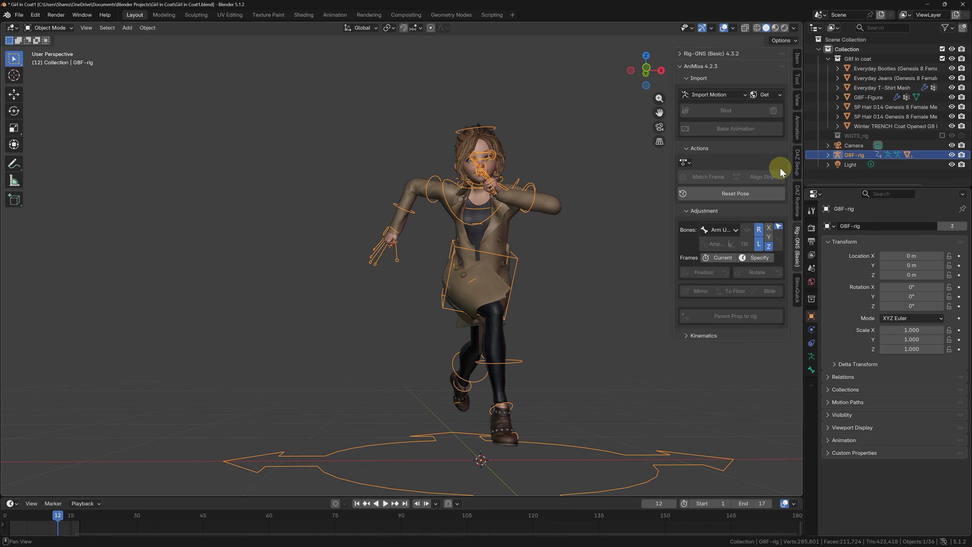
Step: Reset the rig to its rest pose and open the trench coat mesh for editing alongside the SimuQuick tools
left_click(749, 193)
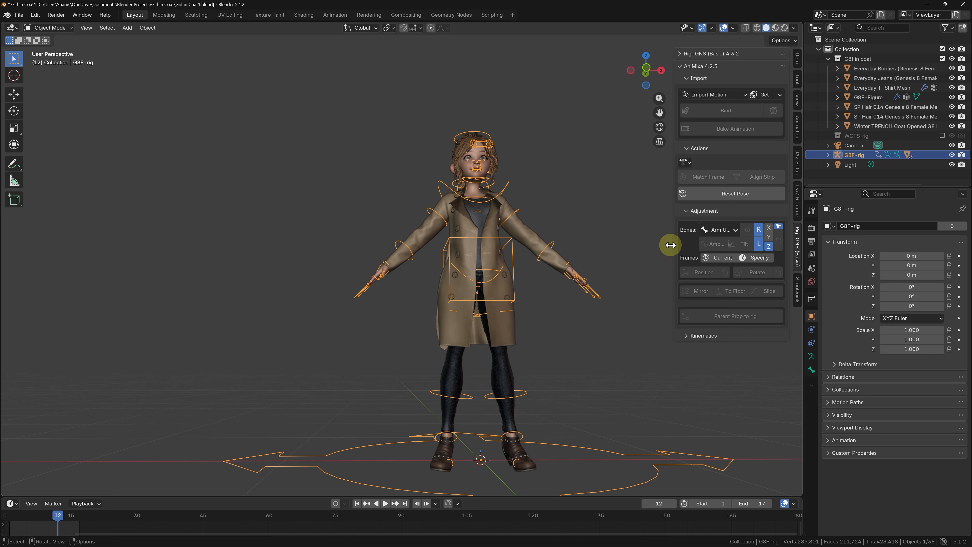
left_click(797, 291)
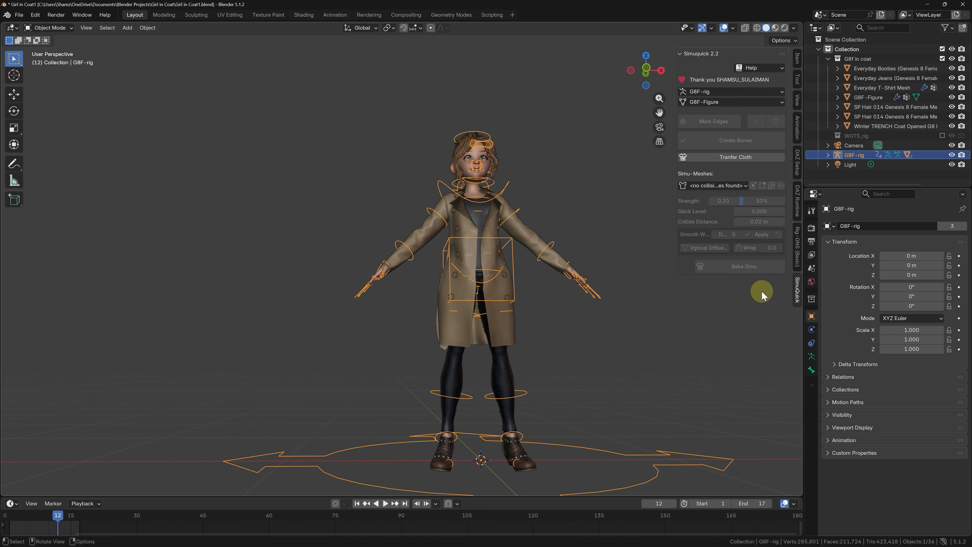
middle_click_drag(589, 282, 563, 284)
scroll(535, 295, "up", 1)
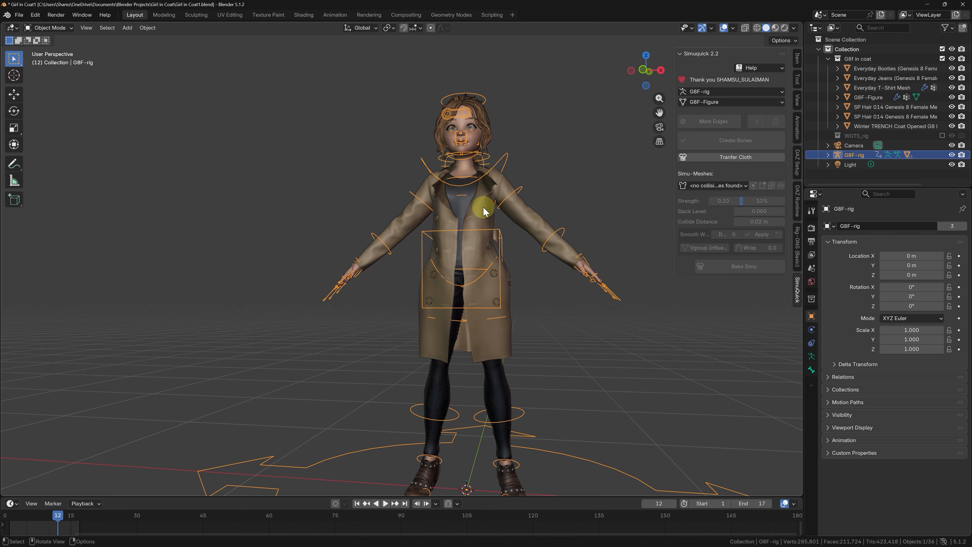
left_click(483, 210)
key("Tab")
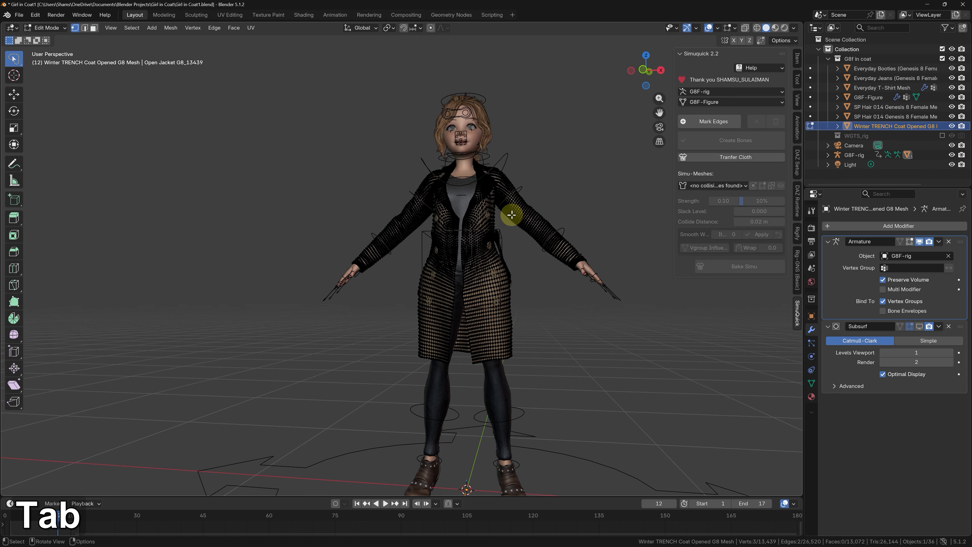
scroll(513, 215, "up", 2)
middle_click_drag(485, 218, 493, 220)
scroll(483, 223, "up", 1)
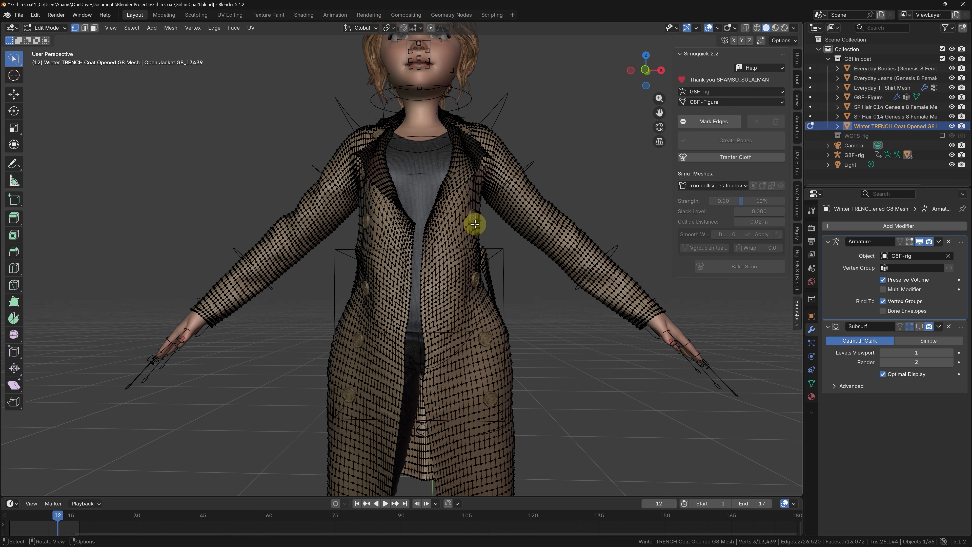
left_click_drag(514, 258, 568, 321)
scroll(477, 250, "down", 3)
left_click_drag(475, 225, 474, 241)
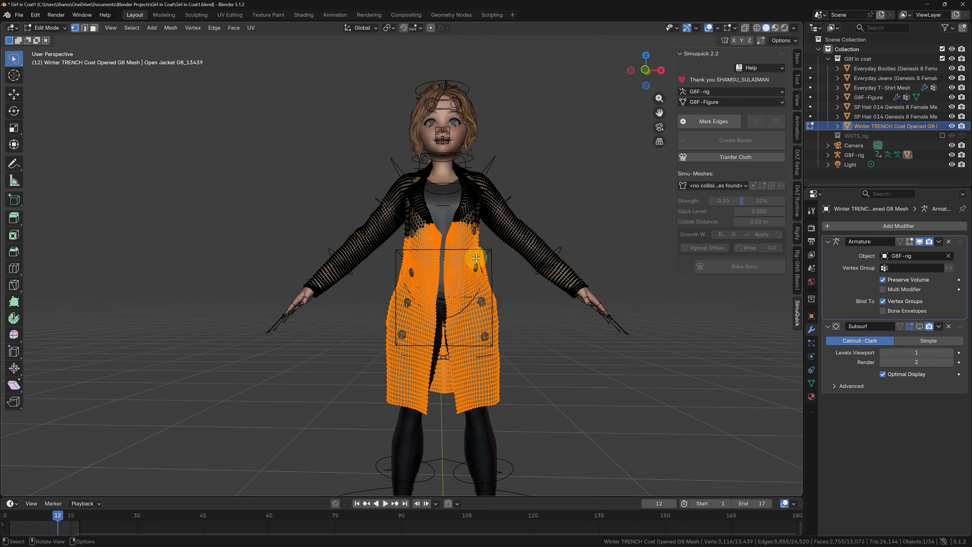
scroll(475, 289, "up", 3)
left_click(514, 263)
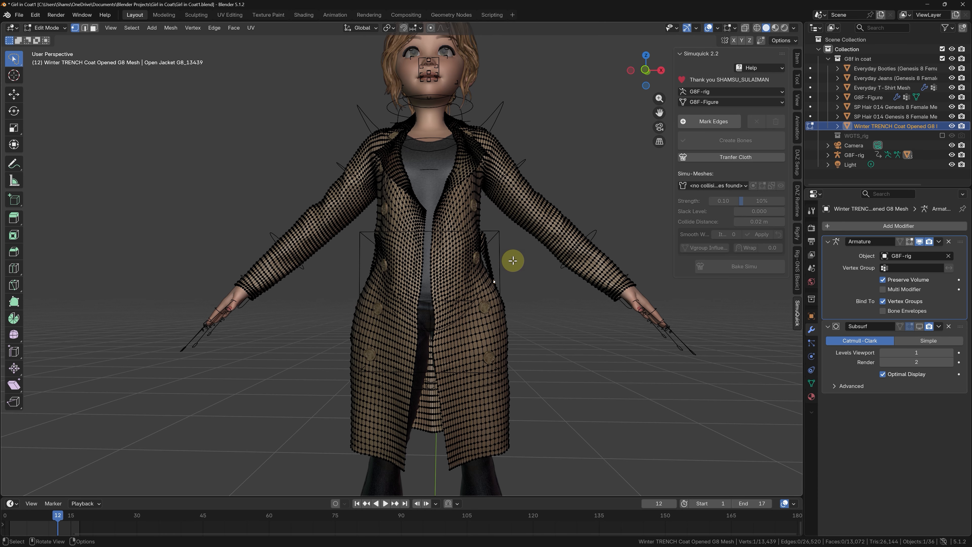
Step: Rip the coat apart along the horizontal edge loop around the torso just below the armpits, leaving the vertices in place
scroll(469, 241, "up", 4)
middle_click_drag(445, 243, 415, 215)
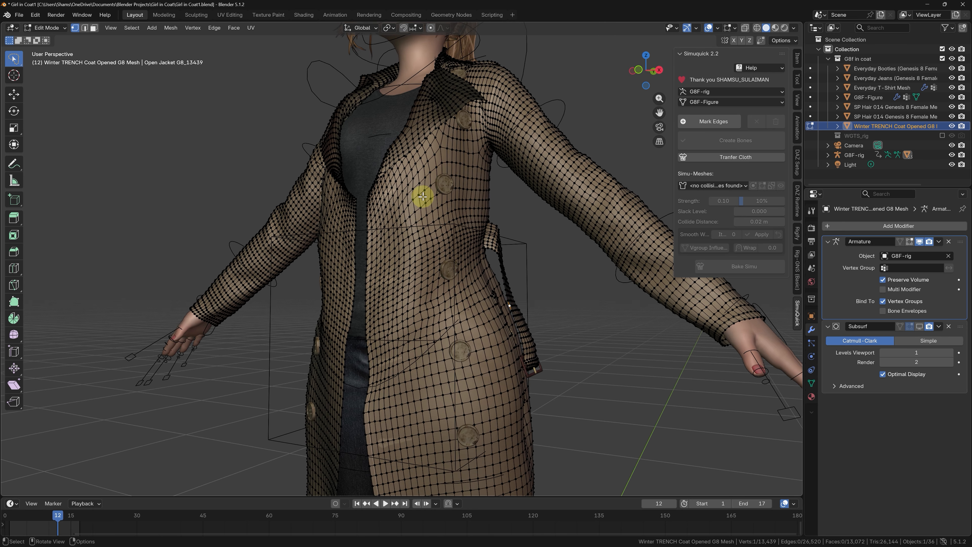
middle_click_drag(330, 211, 495, 162)
scroll(495, 162, "up", 5)
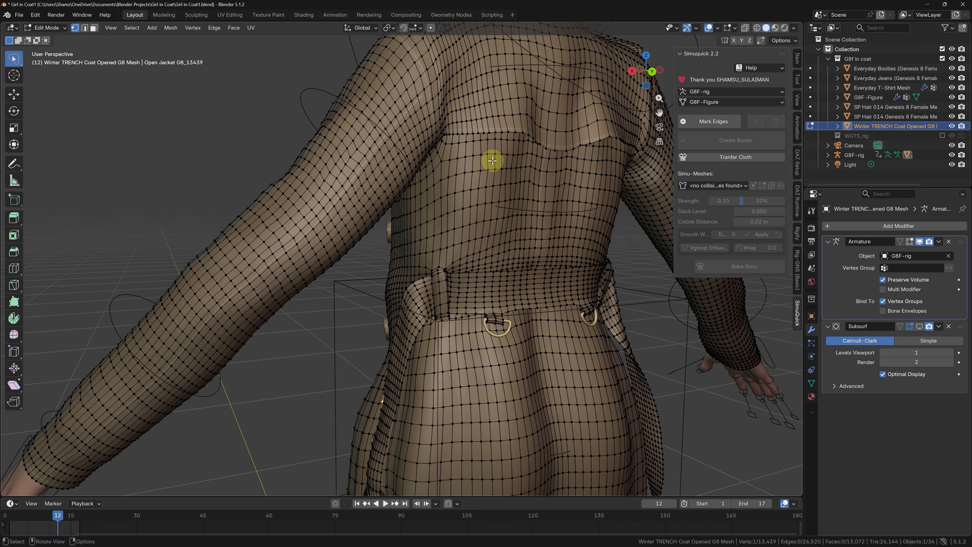
left_click(443, 179, "alt")
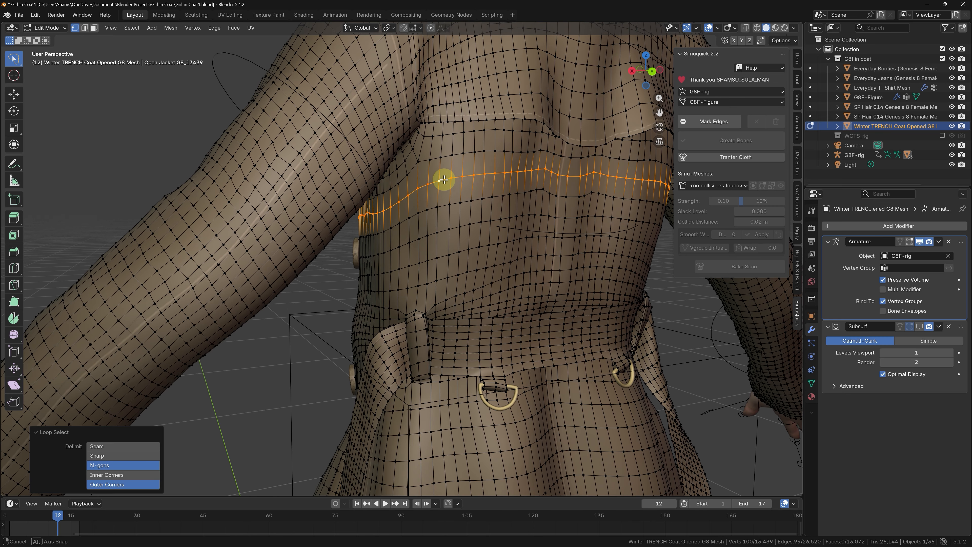
middle_click_drag(495, 180, 535, 190)
scroll(518, 191, "down", 3)
key("v")
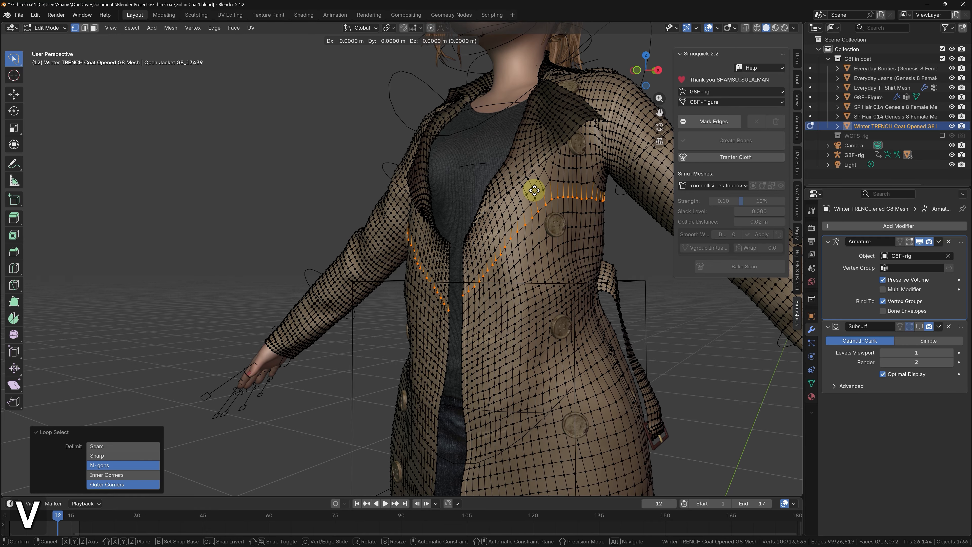
right_click(532, 190)
Step: Separate the linked upper part of the coat, with its collar and sleeves, into its own object
scroll(475, 178, "down", 2)
middle_click_drag(475, 179, 518, 236)
left_click(523, 269)
key("l")
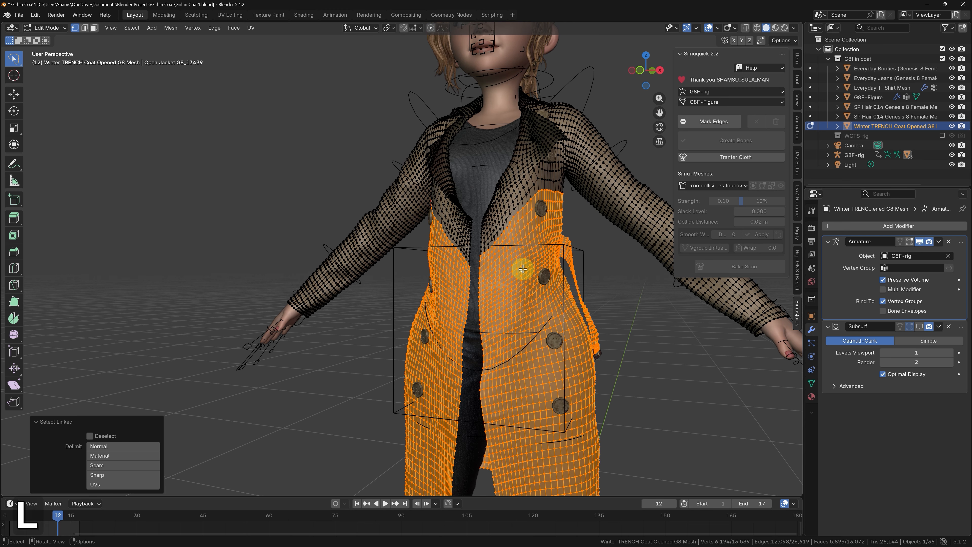
left_click(525, 190)
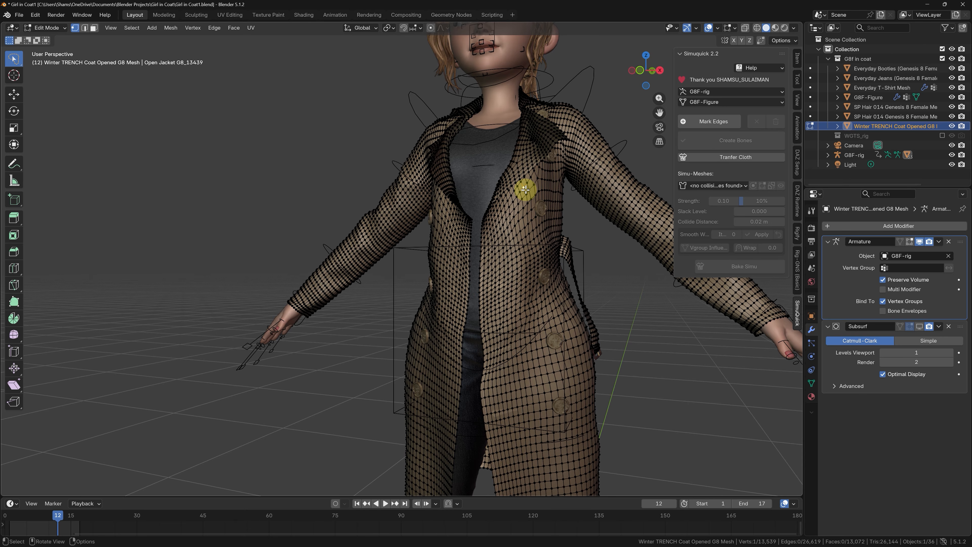
key("l")
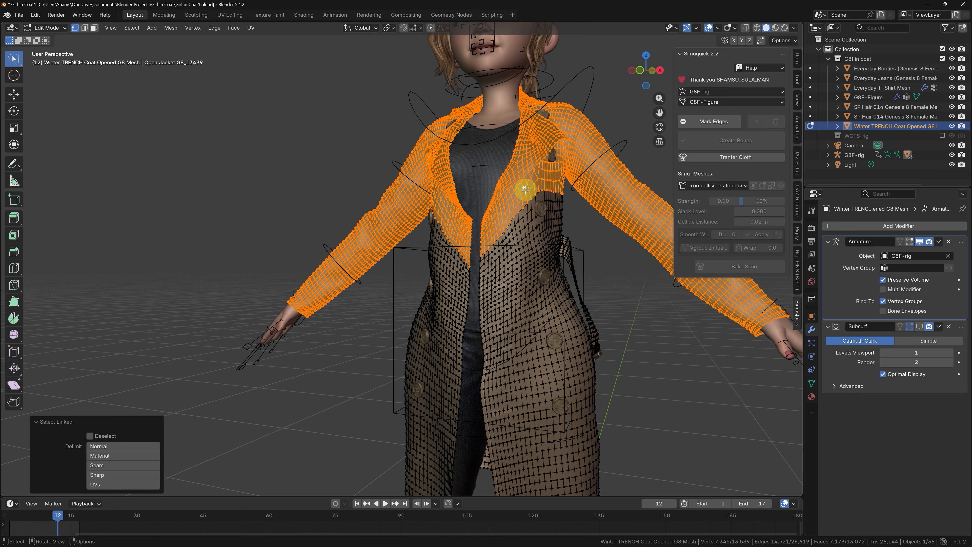
scroll(525, 189, "down", 4)
scroll(520, 197, "up", 3)
key("p")
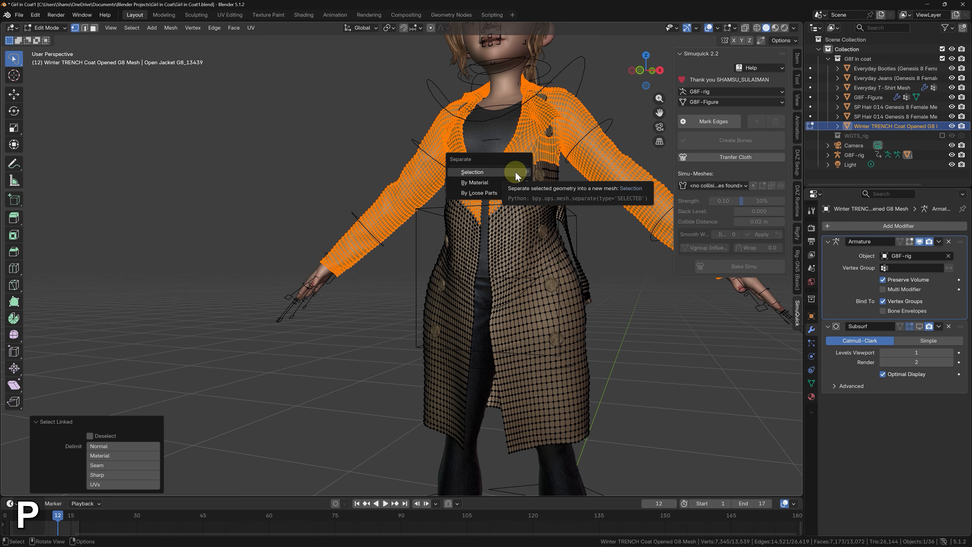
left_click(514, 173)
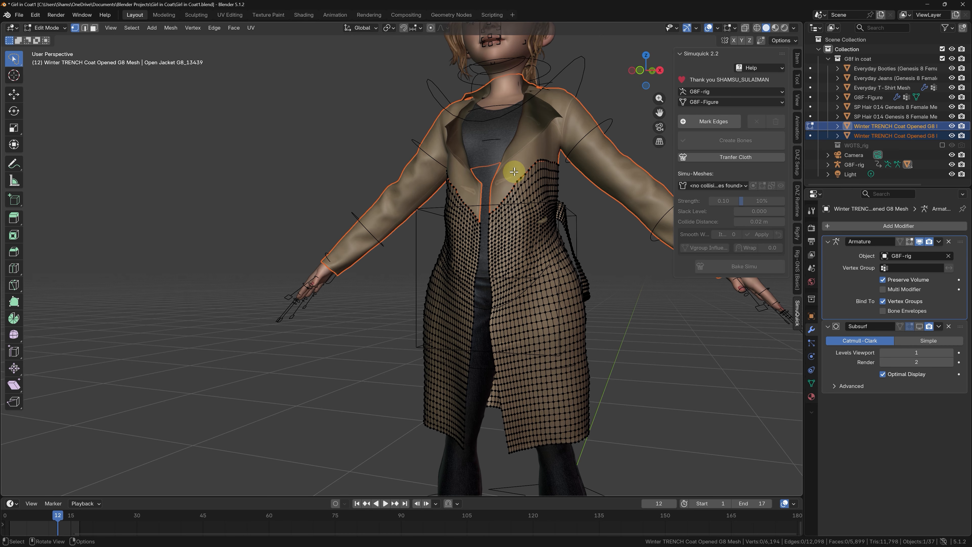
Step: Select only the lower piece of the trench coat and open it for editing
key("Tab")
left_click(503, 225)
key("Tab")
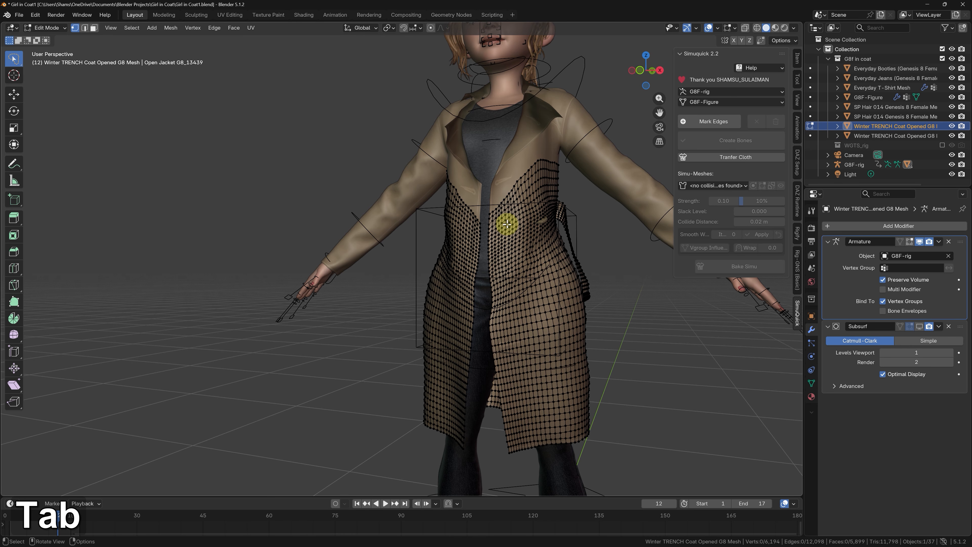
Step: Mark the vertical edge loop along the coat's front opening on the character's left side for SimuQuick bones
scroll(439, 160, "down", 2)
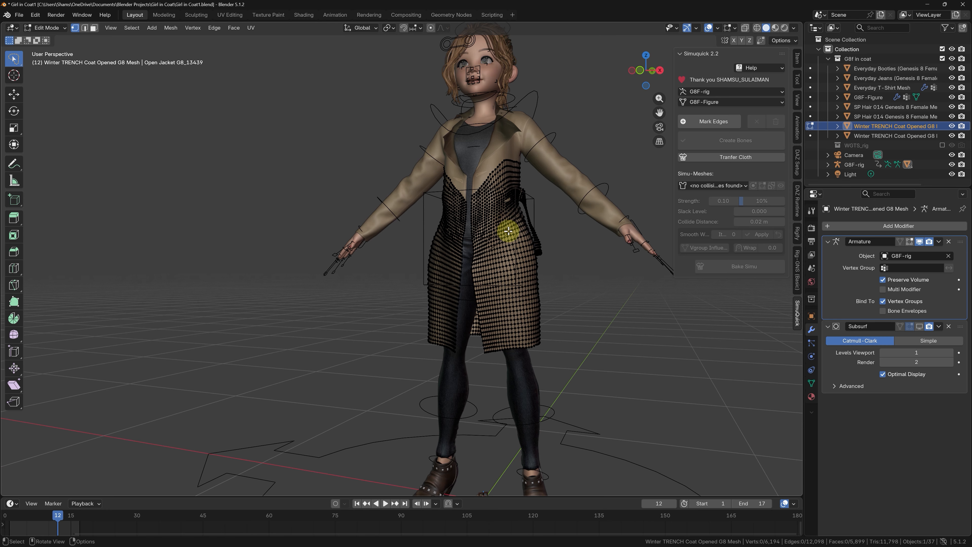
scroll(508, 231, "up", 1)
mouse_move(488, 234)
middle_mouse_down()
mouse_move(506, 230)
mouse_move(507, 241)
mouse_move(482, 240)
middle_mouse_up()
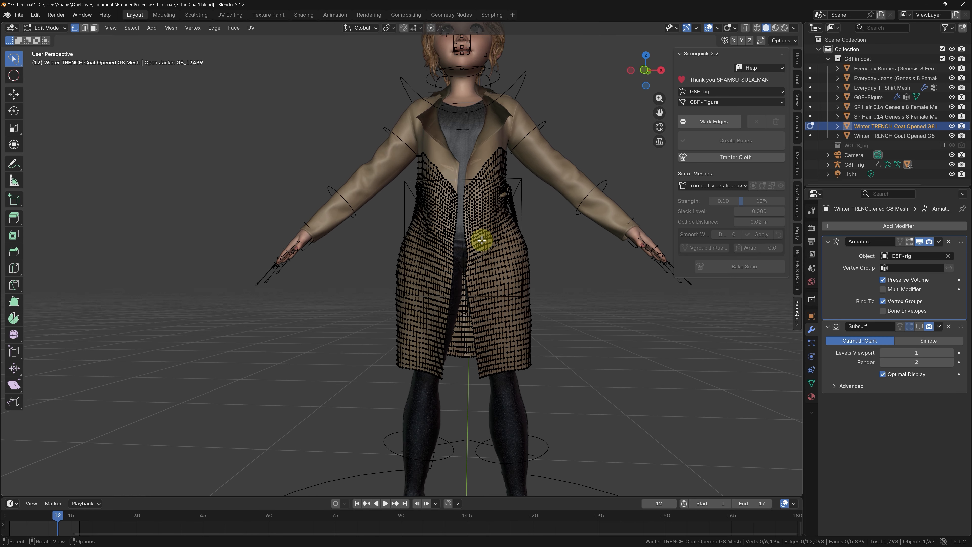
scroll(486, 262, "up", 4)
scroll(460, 263, "up", 3)
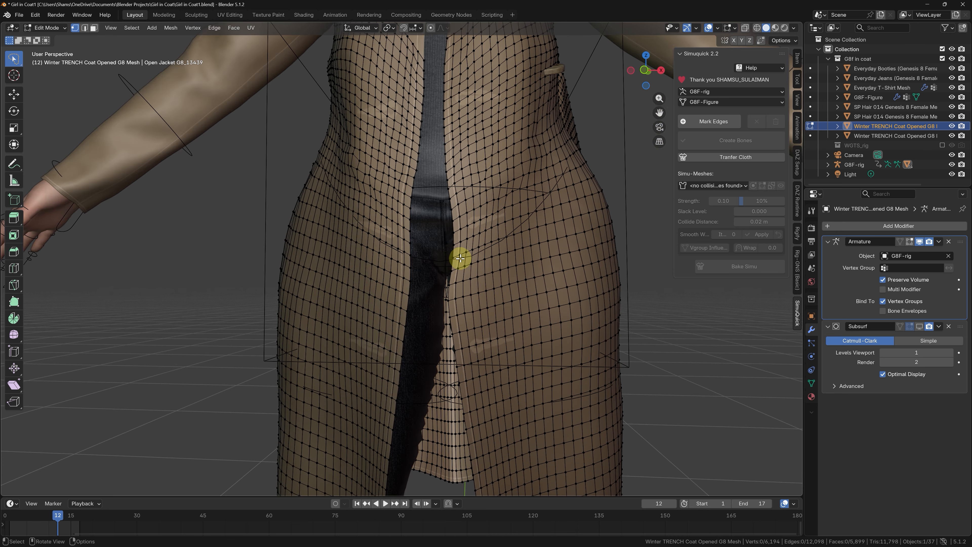
left_click(460, 247, "alt")
scroll(461, 244, "down", 5)
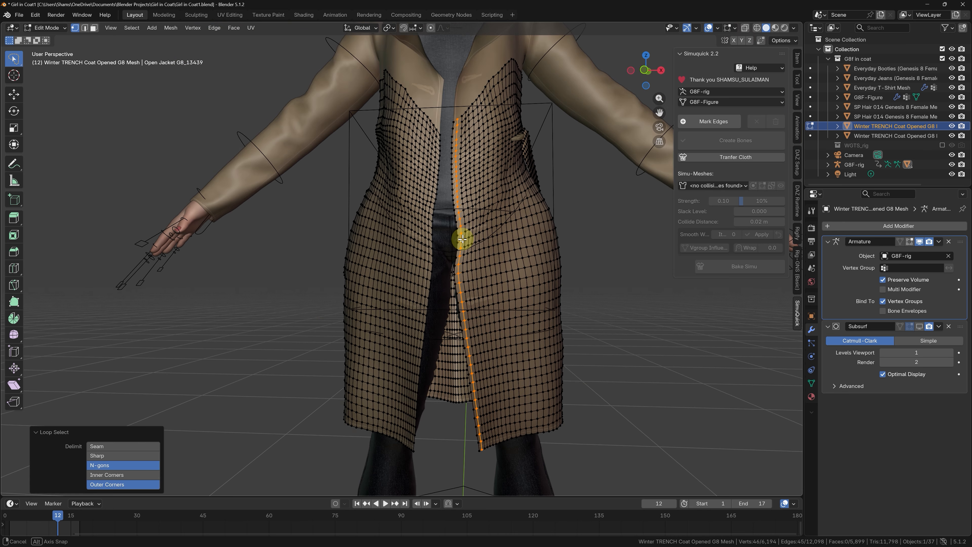
middle_click_drag(462, 241, 467, 236)
left_click(710, 121)
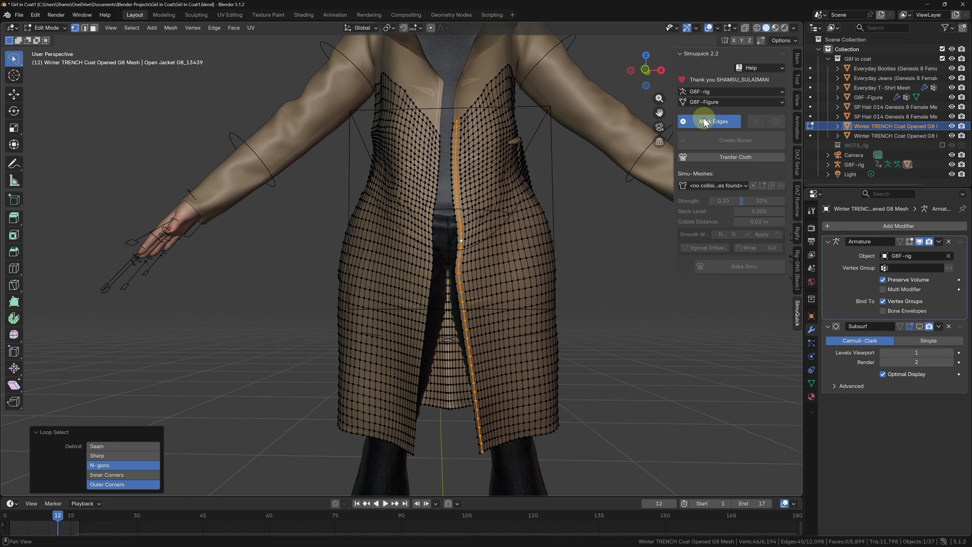
Step: Mark the matching vertical edge loop along the front opening on the character's right side
scroll(449, 238, "up", 3)
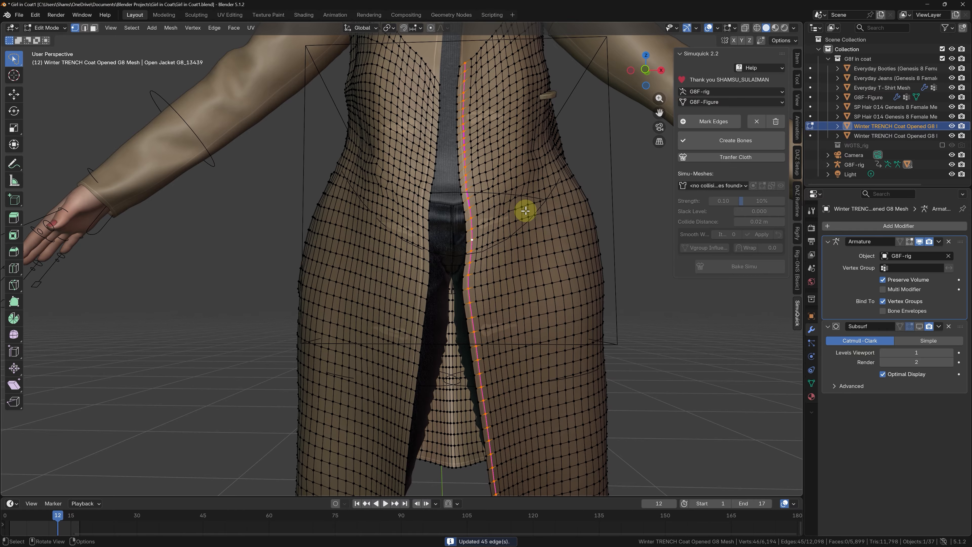
scroll(422, 243, "up", 2)
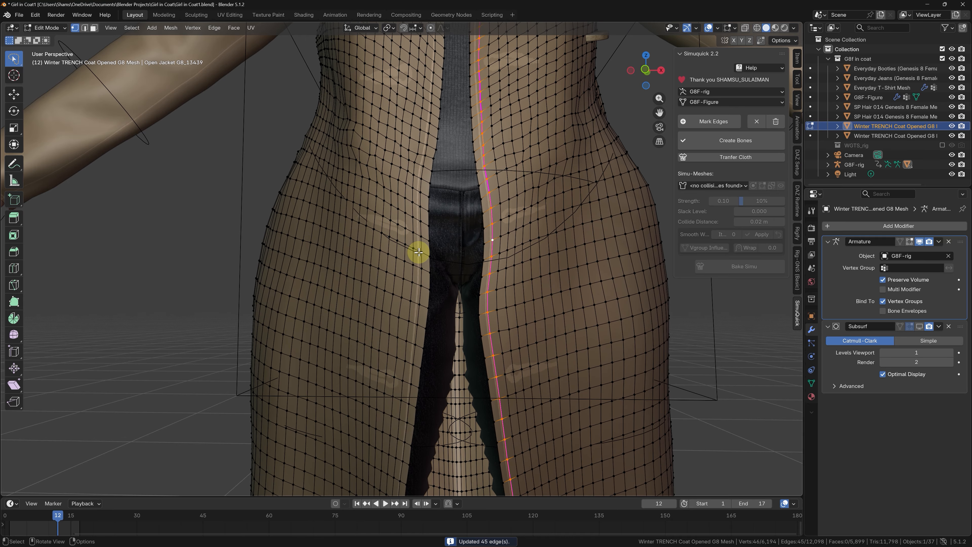
left_click(418, 252, "alt")
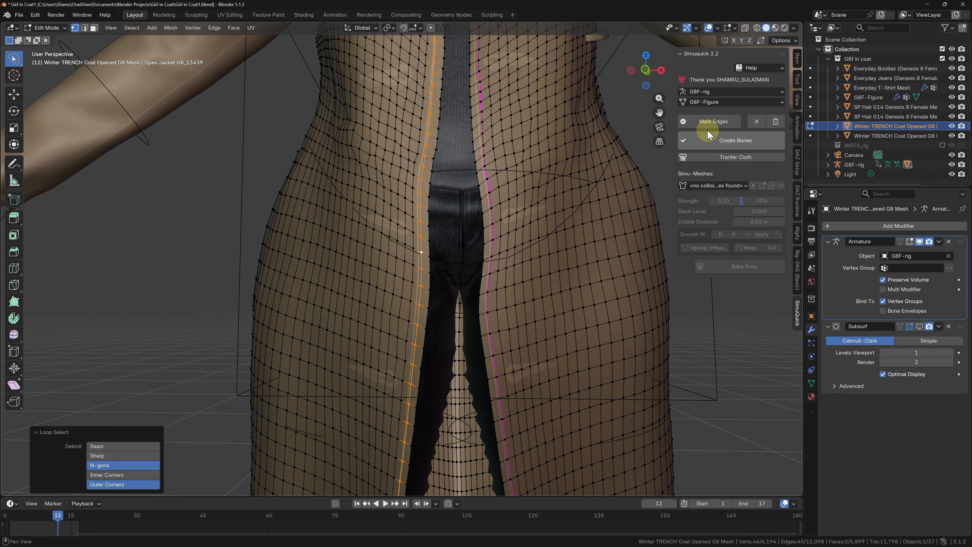
left_click(711, 122)
Step: Mark the vertical edge loop down the center of the lower coat's back
scroll(471, 232, "down", 6)
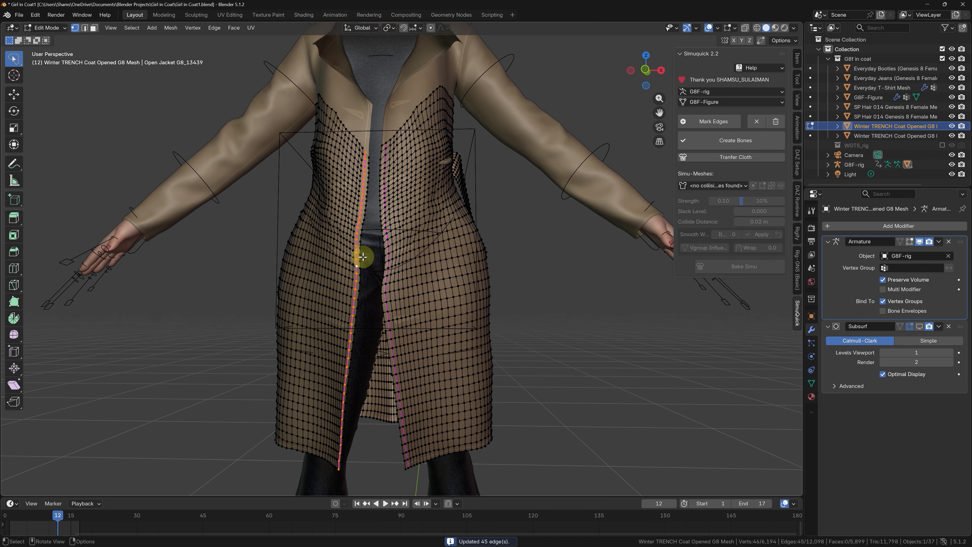
middle_click_drag(373, 291, 315, 293)
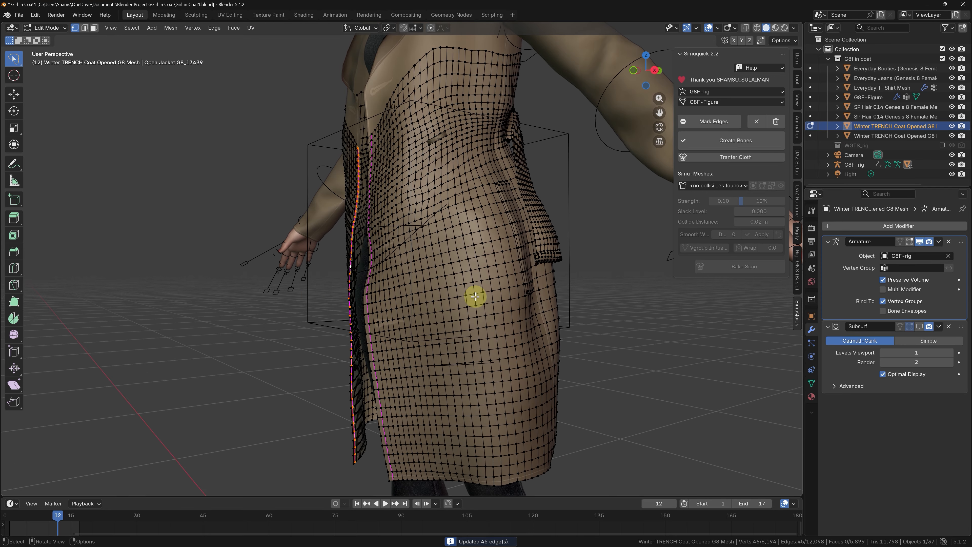
middle_click_drag(476, 296, 384, 259)
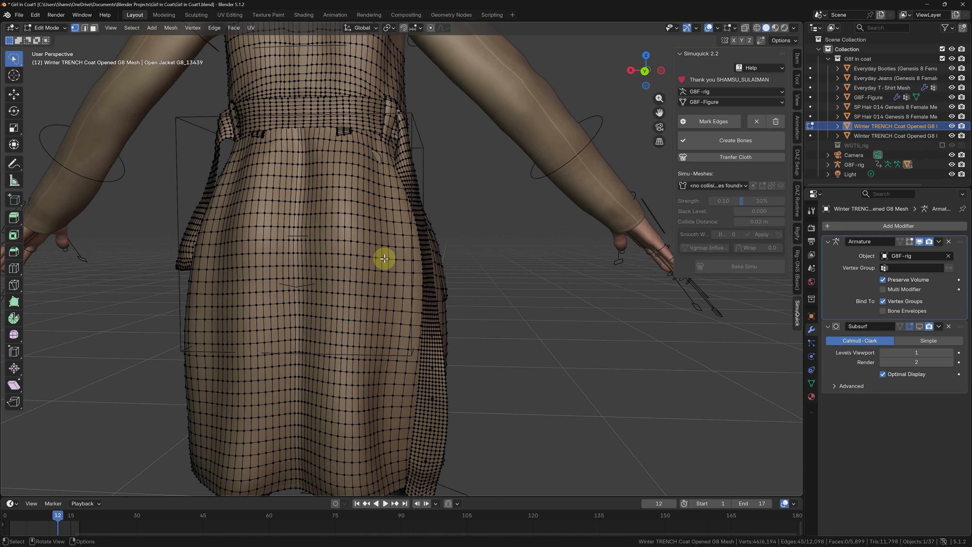
scroll(318, 274, "down", 4)
scroll(327, 247, "up", 6)
left_click(322, 207, "alt")
scroll(322, 207, "down", 3)
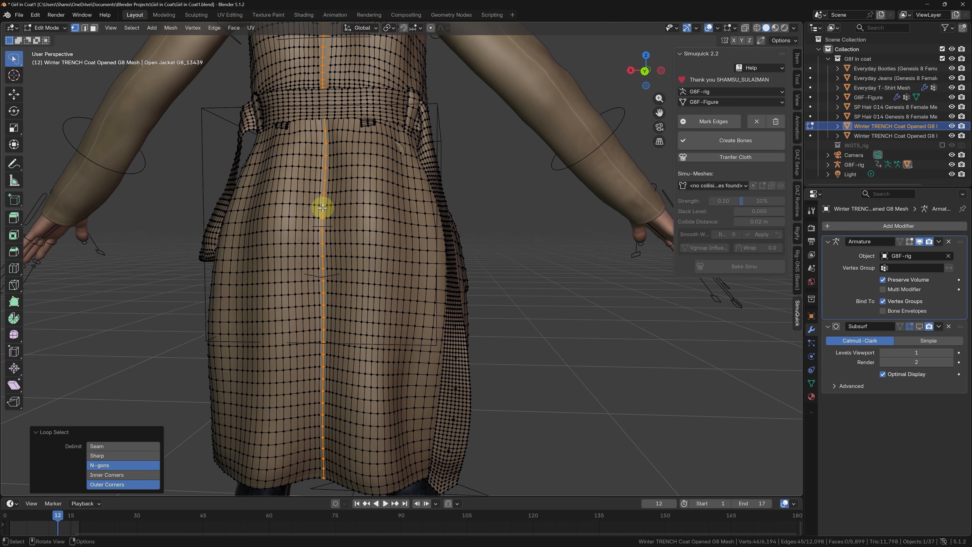
middle_click_drag(321, 208, 332, 211)
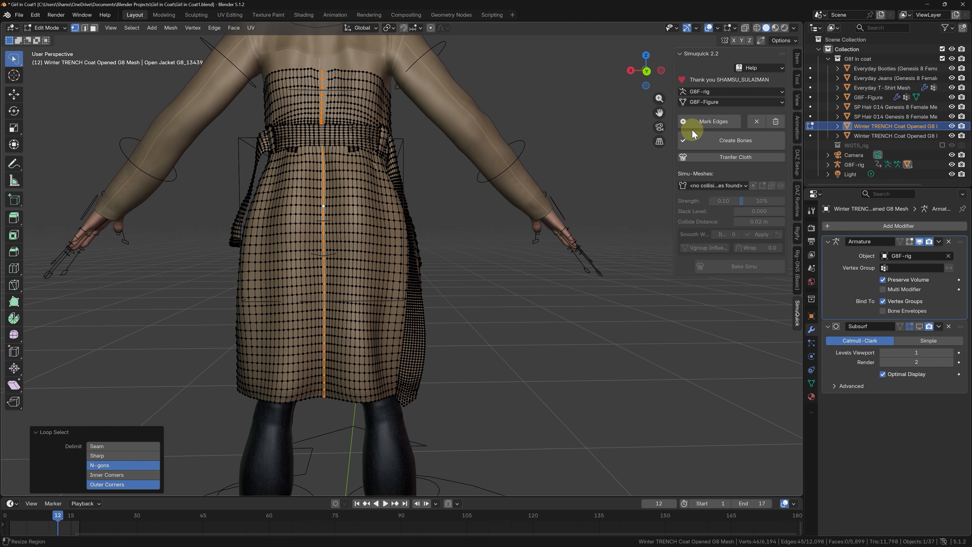
left_click(705, 122)
Step: Mark the full-length vertical edge loop on the character's left side of the coat, just in front of the pocket
middle_click_drag(409, 259, 354, 254)
middle_click_drag(215, 293, 235, 254)
scroll(260, 280, "up", 4)
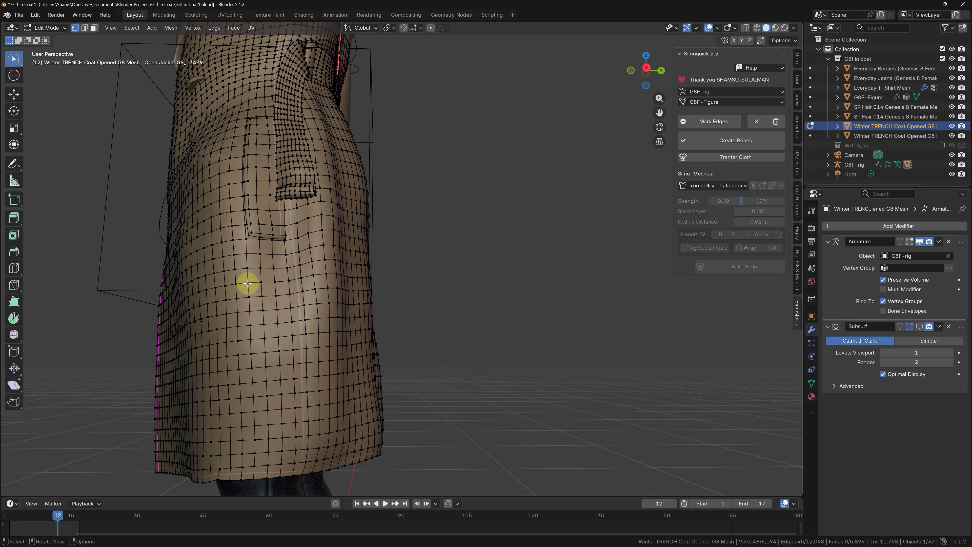
left_click(260, 281, "alt")
scroll(261, 280, "down", 2)
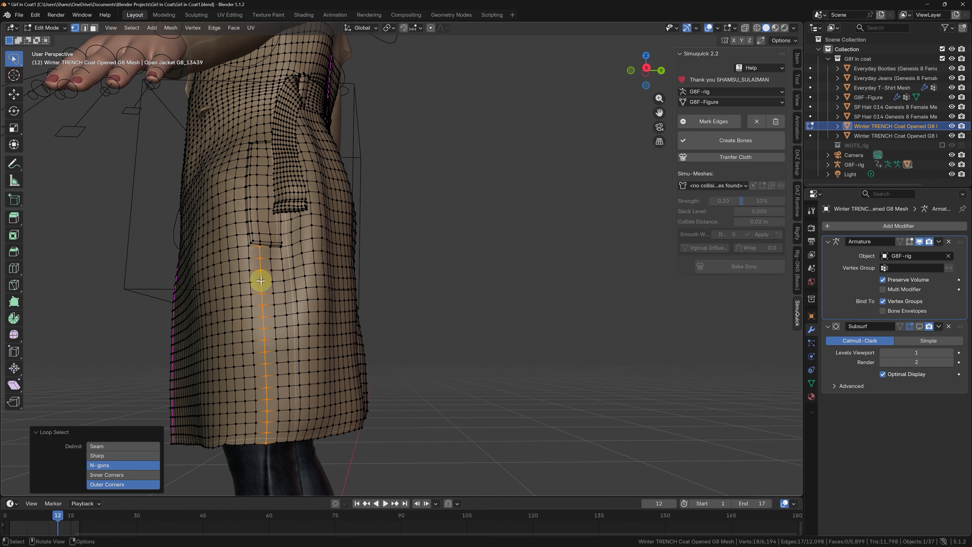
middle_click_drag(261, 280, 275, 272)
left_click(249, 268, "alt")
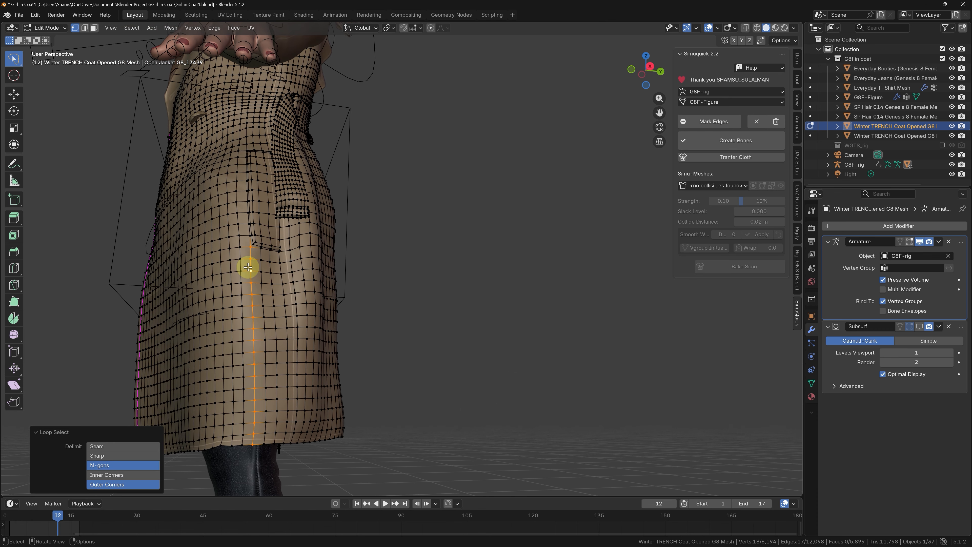
left_click(239, 267, "alt")
middle_click_drag(238, 265, 239, 254)
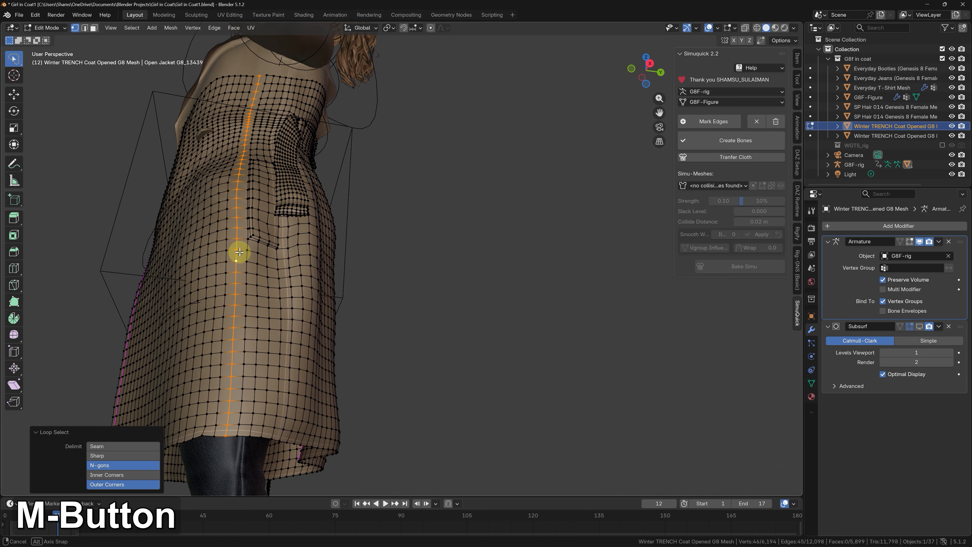
left_click(699, 126)
Step: Mark the full-length vertical edge loop on the character's right side of the coat, just in front of the pocket
middle_click_drag(347, 285, 298, 291)
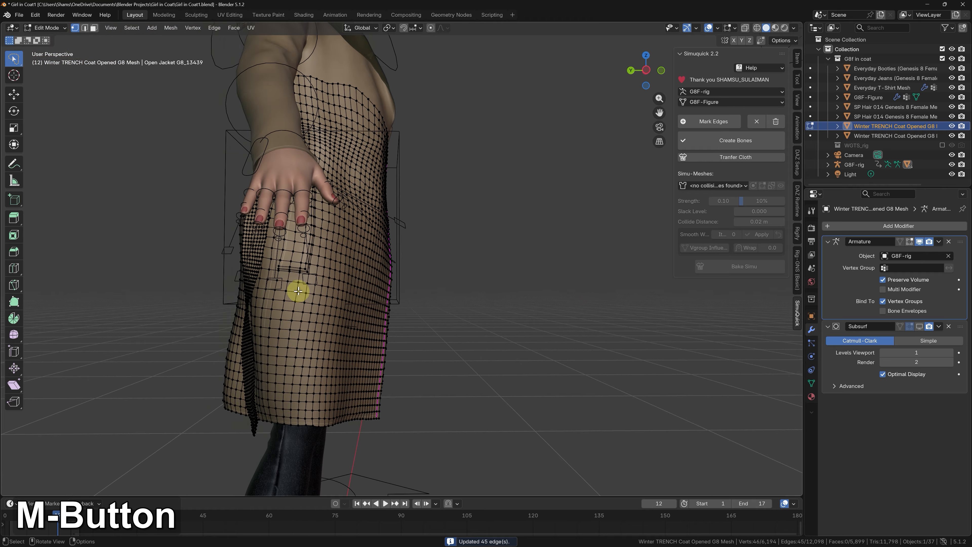
scroll(303, 293, "up", 4)
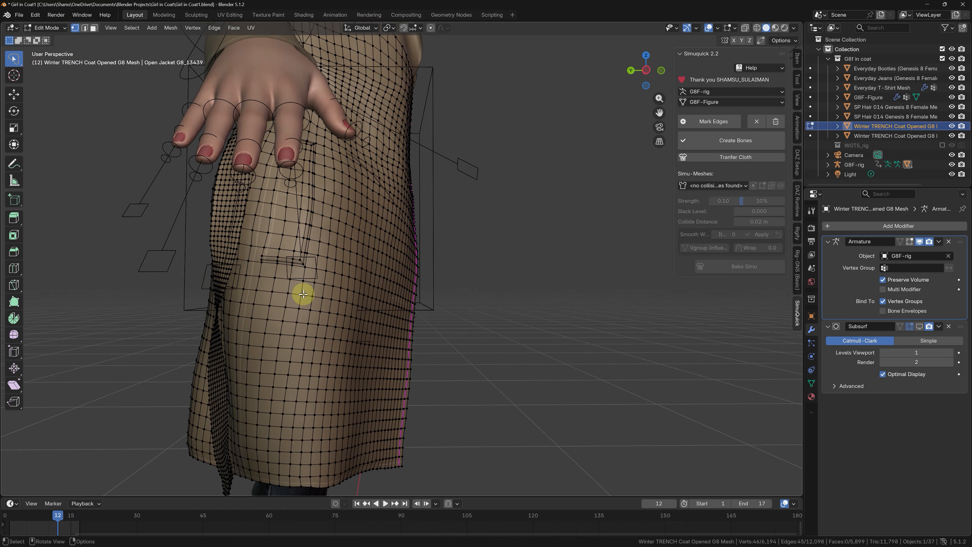
left_click(302, 287, "alt")
left_click(315, 277, "alt")
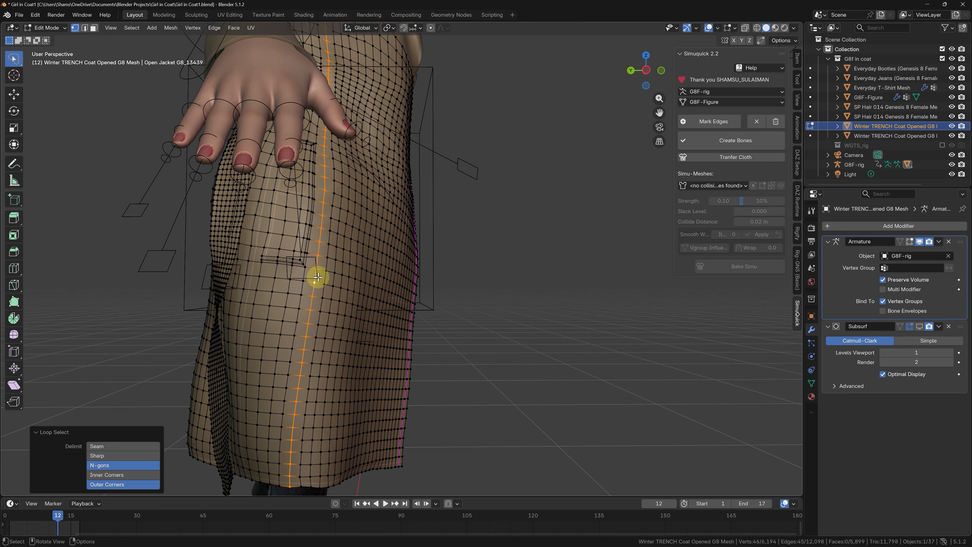
left_click(701, 122)
Step: Mark the vertical edge loop midway between the right side loop and the front opening on the coat's right front panel
middle_click_drag(535, 276, 469, 278)
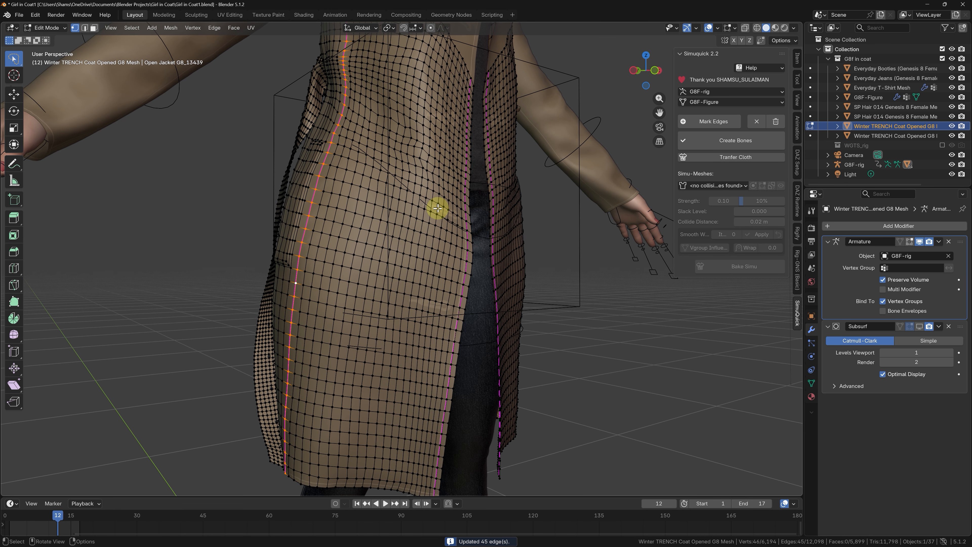
left_click(379, 282, "alt")
scroll(378, 283, "down", 3)
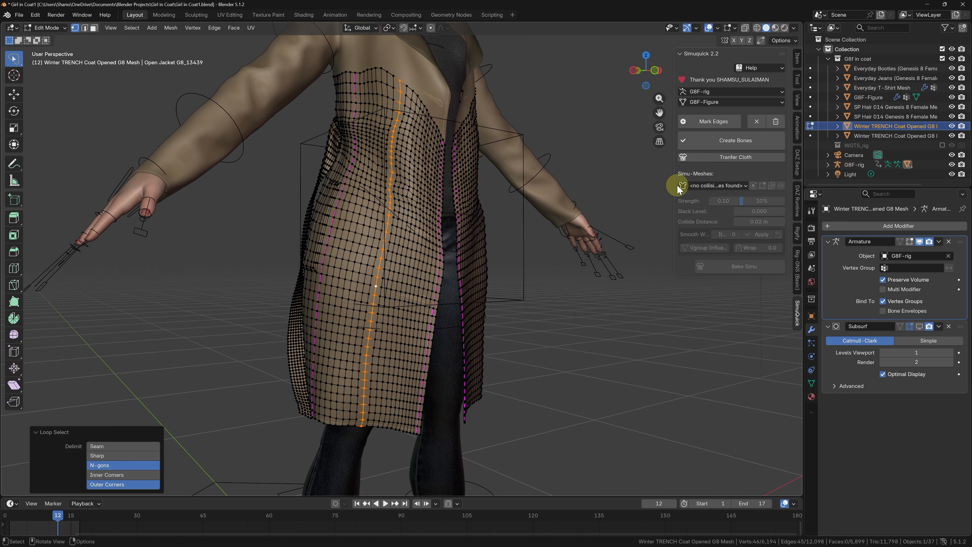
left_click(708, 121)
Step: Mark two more vertical edge loops on the right front panel, one on each side of its middle loop
scroll(408, 336, "up", 2)
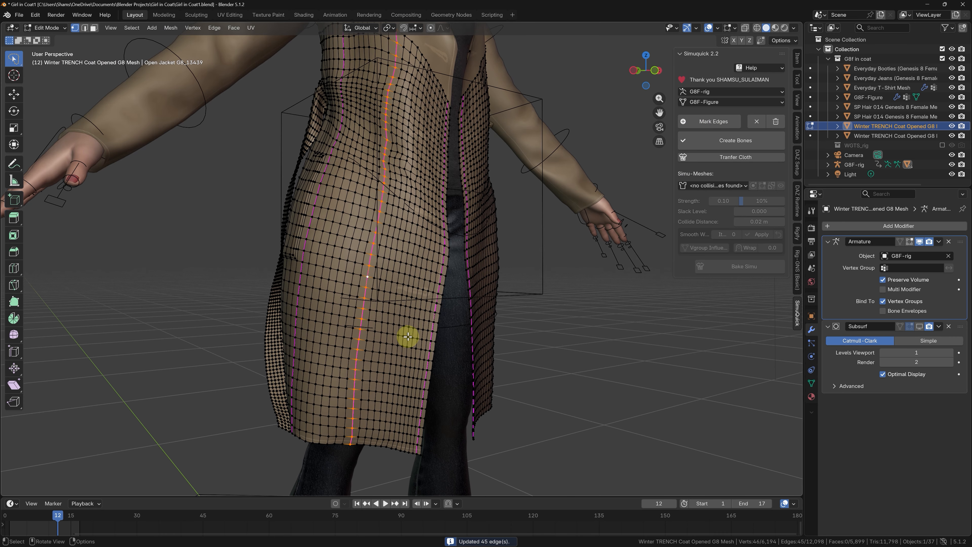
left_click(400, 342, "alt")
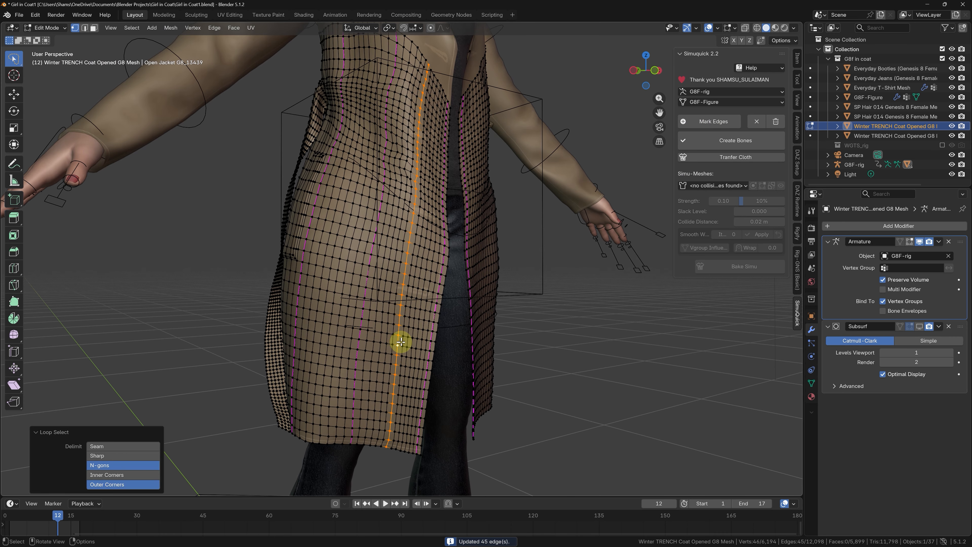
left_click(704, 121)
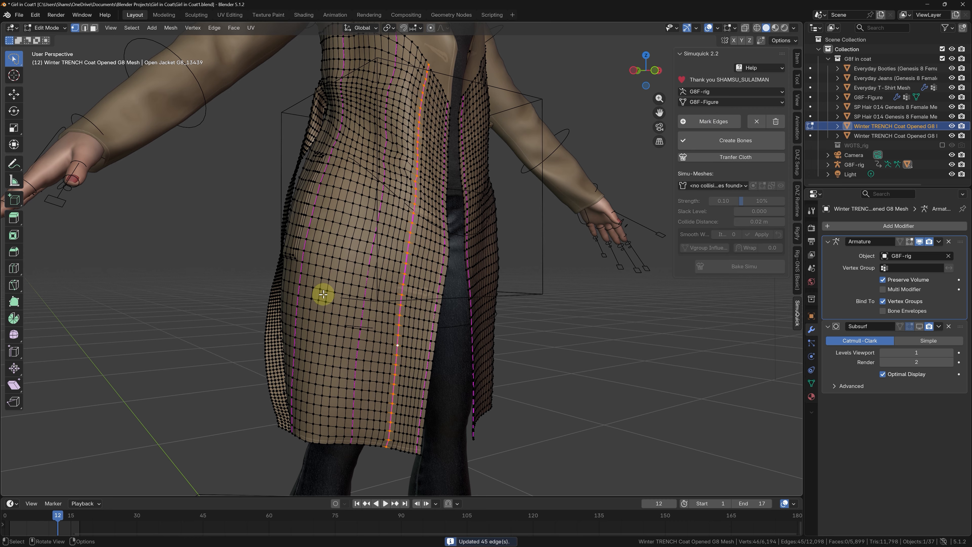
left_click(333, 285, "alt")
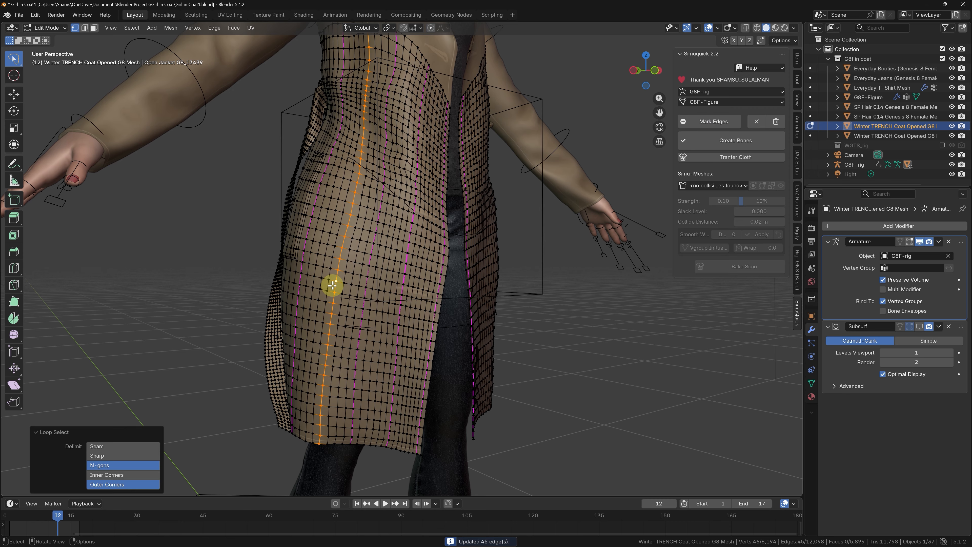
left_click(328, 285, "alt")
middle_click_drag(328, 285, 375, 286)
left_click(712, 124)
Step: Mark three evenly spaced vertical edge loops on the coat's left front panel, matching those on the right front panel
middle_click_drag(597, 314, 455, 313)
left_click(491, 305, "alt")
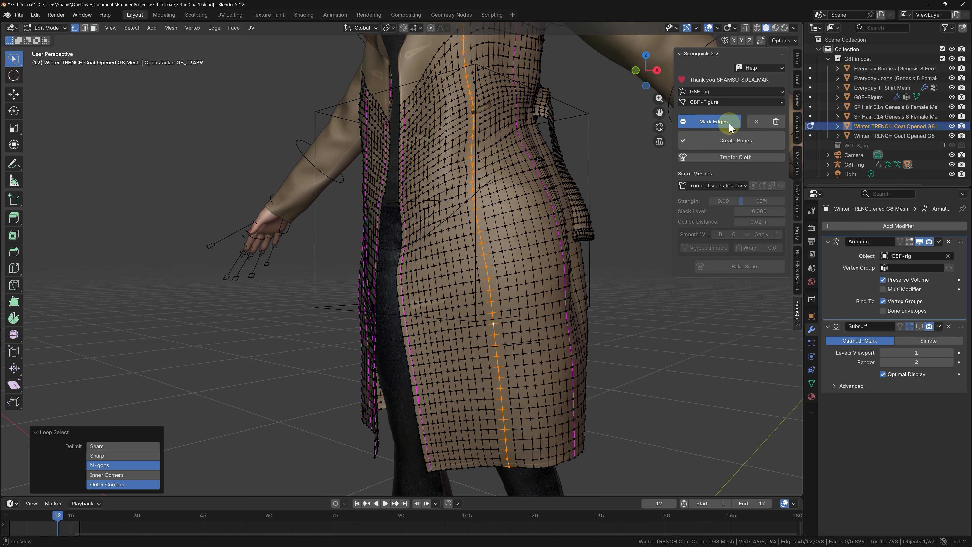
left_click(729, 123)
left_click(535, 305, "alt")
left_click(710, 123)
middle_click_drag(387, 317, 451, 316)
left_click(455, 315, "alt")
left_click(451, 314, "alt")
left_click(711, 122)
Step: Mark a vertical edge loop on the lower coat's back, between the center loop and the character's left side loop
middle_click_drag(555, 312, 285, 310)
left_click(502, 375, "alt")
middle_click_drag(503, 374, 493, 361)
scroll(494, 153, "up", 1)
double_click(484, 141)
double_click(489, 150)
double_click(491, 263)
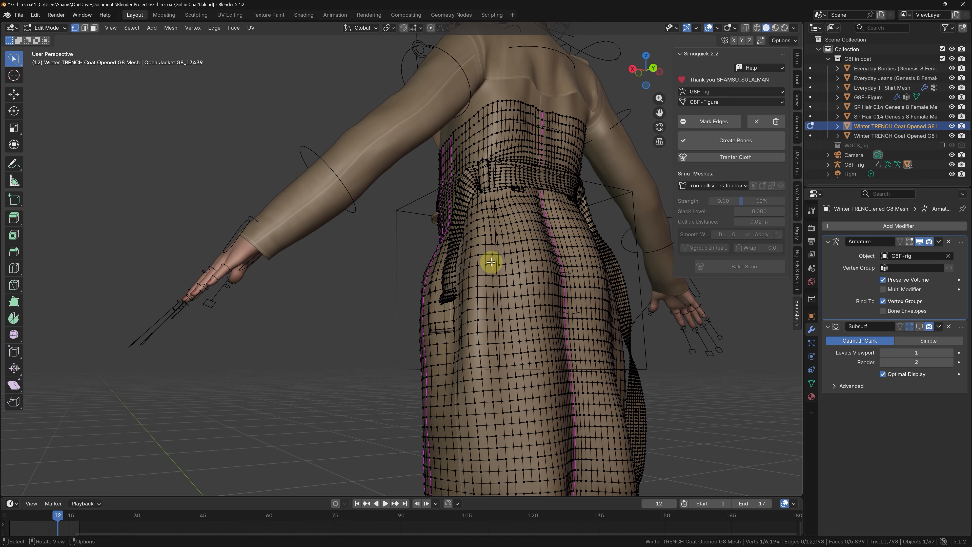
left_click(506, 254)
scroll(506, 255, "down", 1)
left_click(500, 188, "alt")
left_click(712, 123)
Step: Mark two more vertical edge loops in the unmarked gaps around the back of the lower coat
middle_click_drag(432, 349, 481, 350)
left_click(475, 350, "alt")
middle_click_drag(551, 302, 497, 308)
left_click(711, 123)
left_click(534, 307, "alt")
left_click(714, 123)
Step: Mark the remaining vertical edge loops needed to complete the spacing around the coat's back
middle_click_drag(591, 288, 574, 247)
left_click(568, 299, "alt")
scroll(542, 153, "up", 3)
left_click(542, 171, "alt")
left_click(573, 159, "alt")
left_click(536, 266, "alt")
scroll(549, 265, "down", 4)
left_click(714, 123)
middle_click_drag(486, 358, 685, 224)
left_click(515, 375, "alt")
left_click(714, 122)
Step: Clear the mesh selection and save the project as an incremental file version
left_click(315, 339)
middle_click_drag(453, 327, 408, 289)
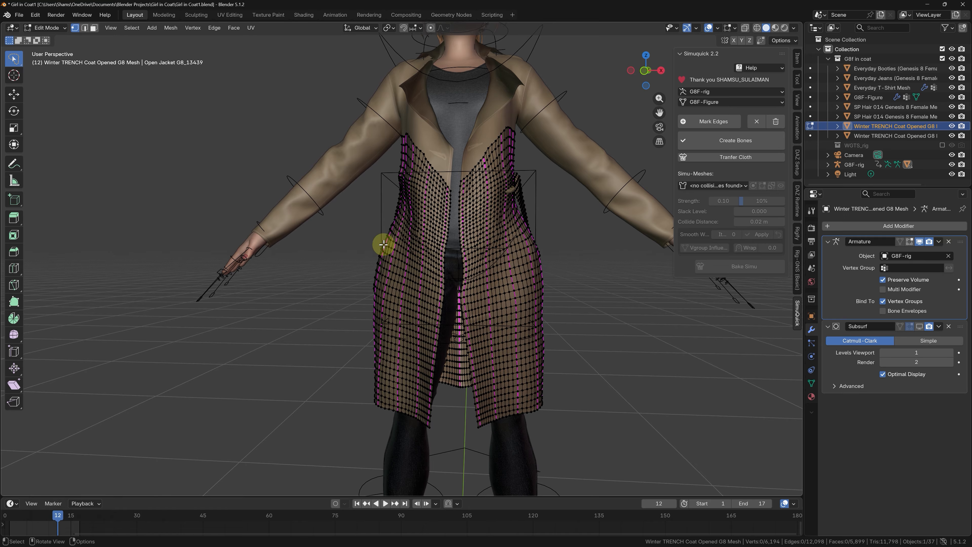
left_click(19, 15)
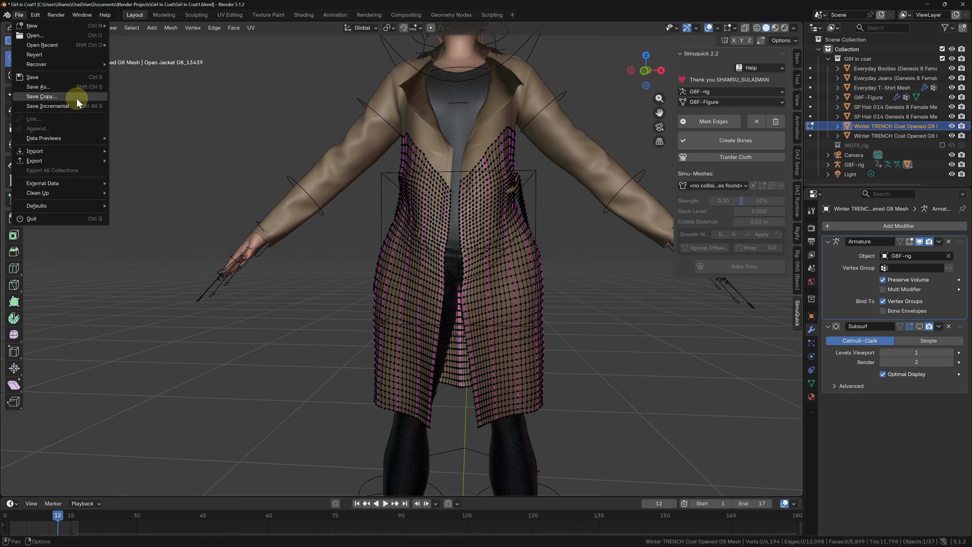
left_click(76, 105)
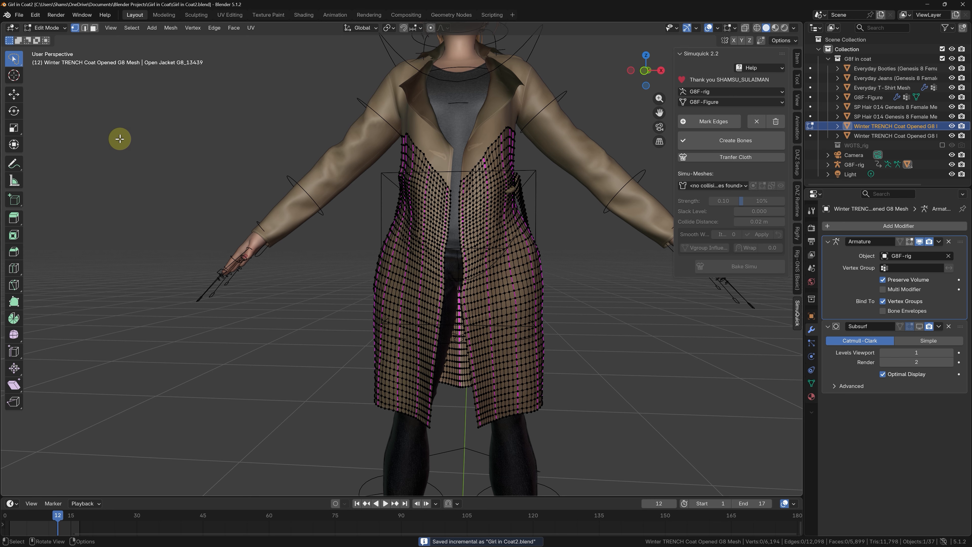
Step: Create the coat's simulation bones from the marked edges as a Collision Mesh, with bone count 7 and chestLower as the parent bone
scroll(193, 221, "down", 2)
scroll(284, 226, "up", 1)
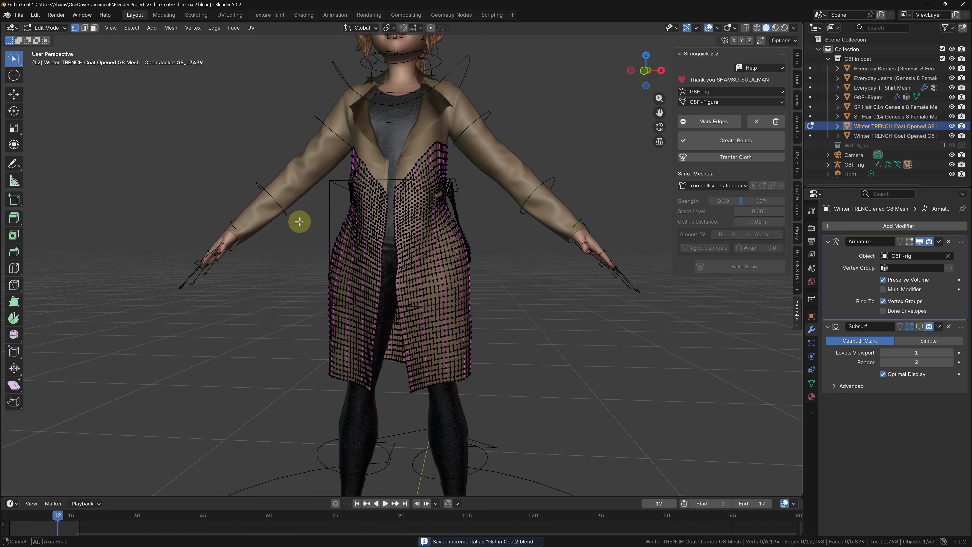
middle_click_drag(299, 222, 321, 260)
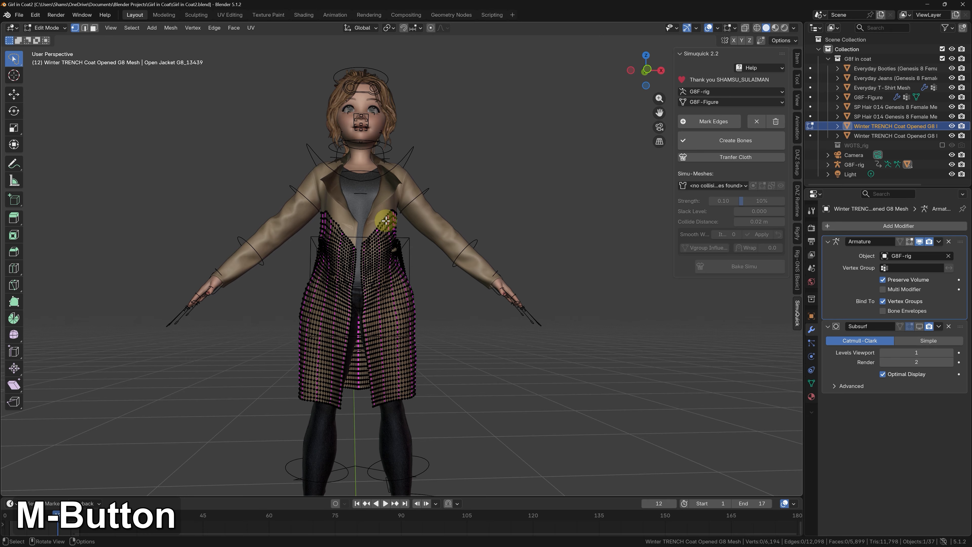
left_click(731, 147)
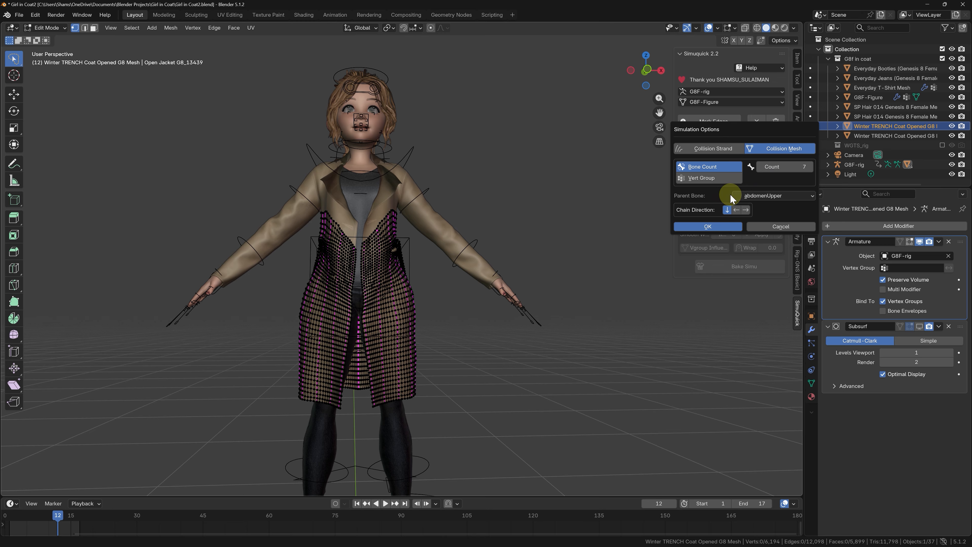
left_click(756, 194)
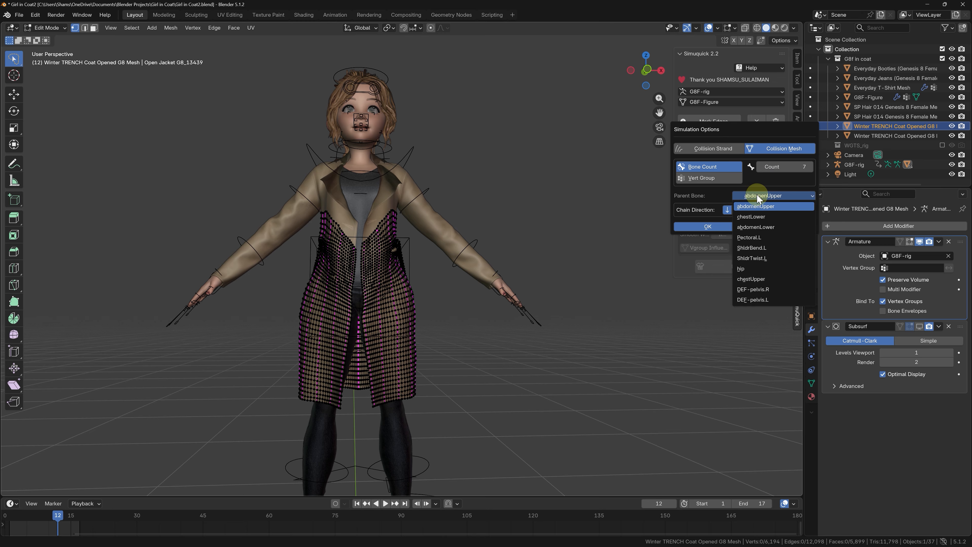
left_click(759, 216)
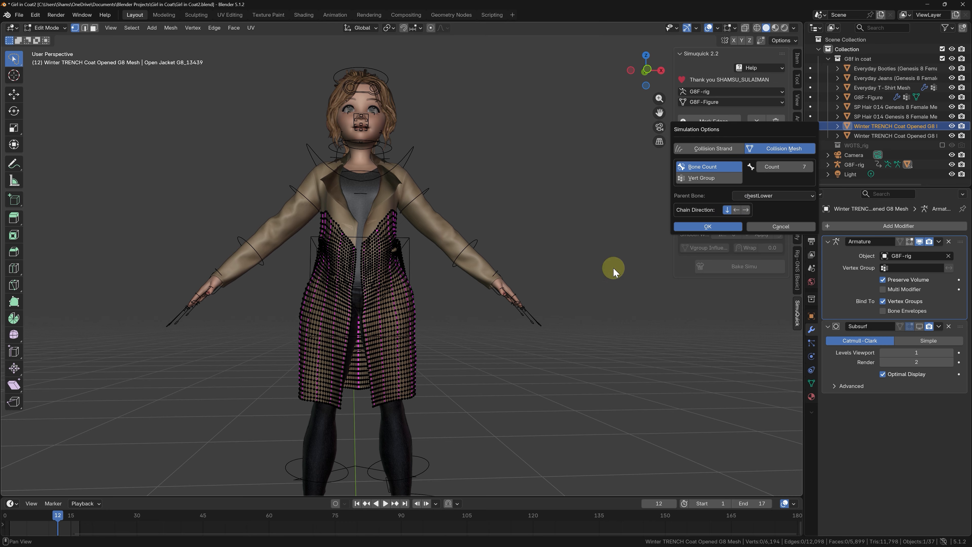
left_click(703, 228)
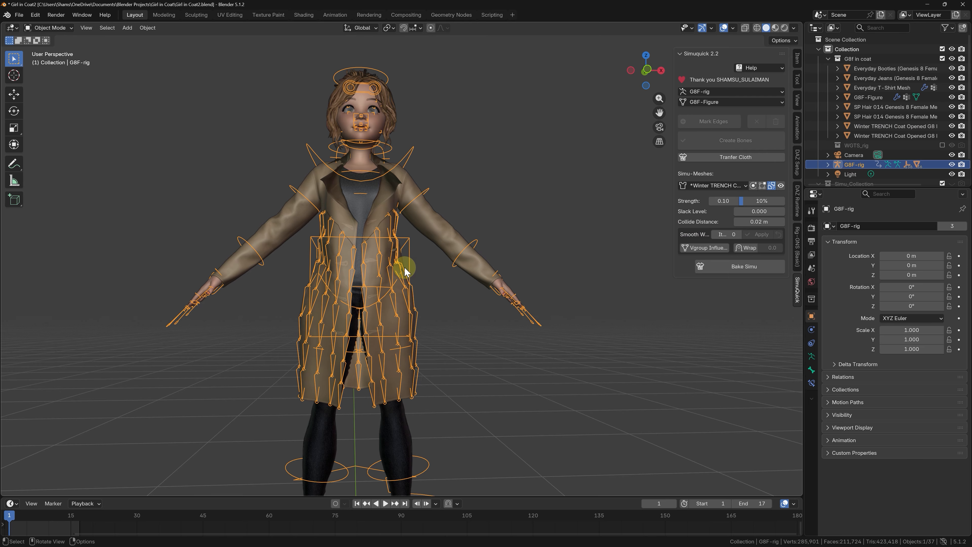
Step: Play the animation to examine how the new coat bones behave on the resting figure
scroll(404, 267, "down", 1)
scroll(363, 324, "up", 1)
key("space")
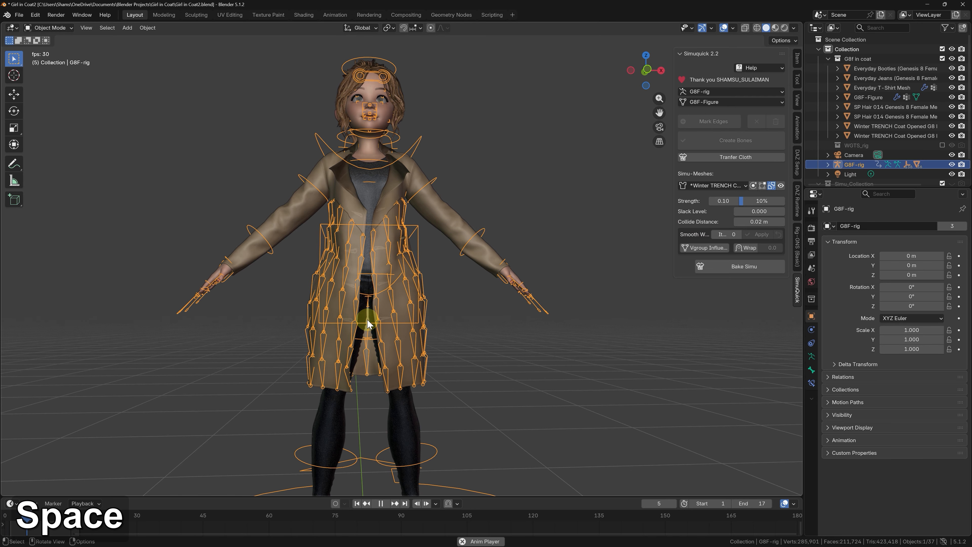
mouse_move(372, 303)
middle_mouse_down()
mouse_move(340, 354)
mouse_move(329, 301)
mouse_move(284, 301)
mouse_move(379, 291)
mouse_move(361, 296)
middle_mouse_up()
scroll(368, 290, "down", 2)
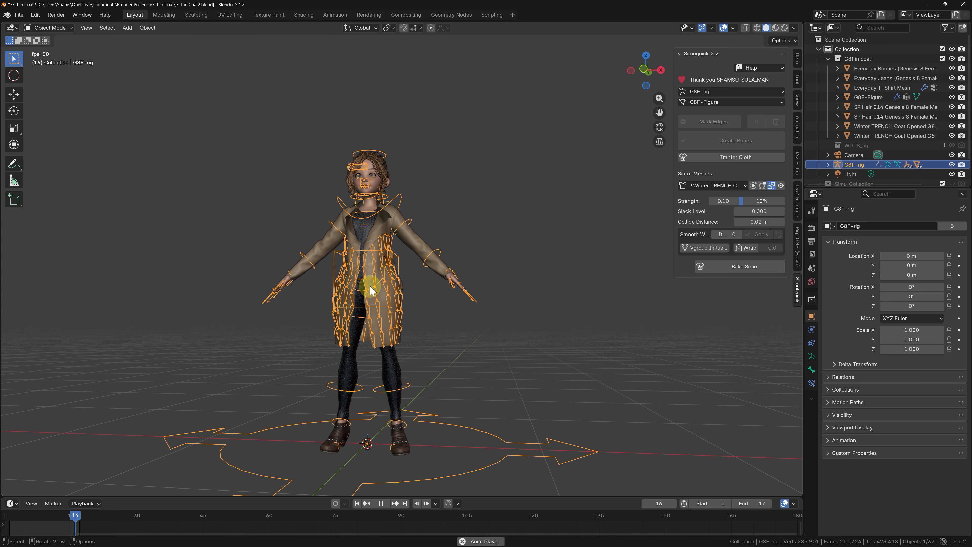
scroll(370, 290, "up", 1)
key("space")
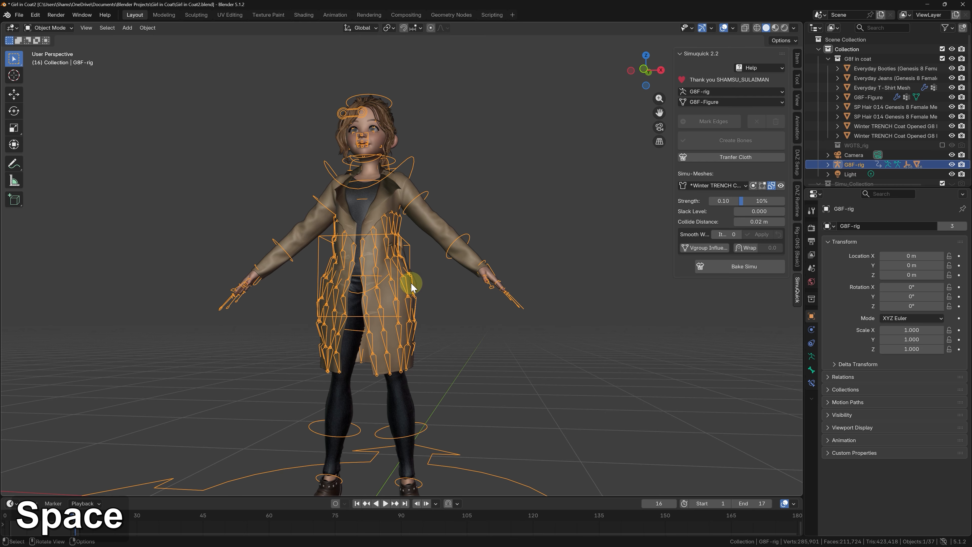
Step: Assign the G8F-Fast Run (2) action to the rig
left_click(797, 241)
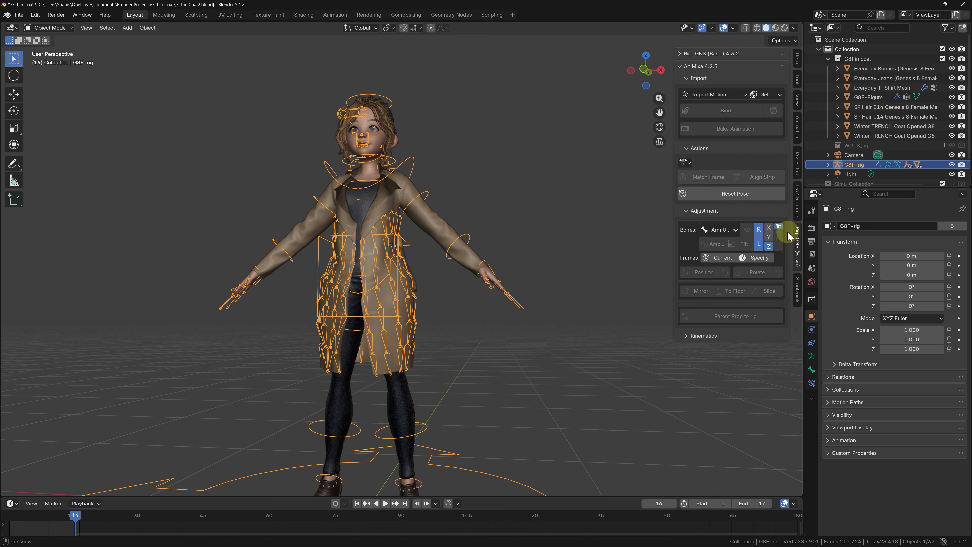
left_click(686, 162)
left_click(696, 177)
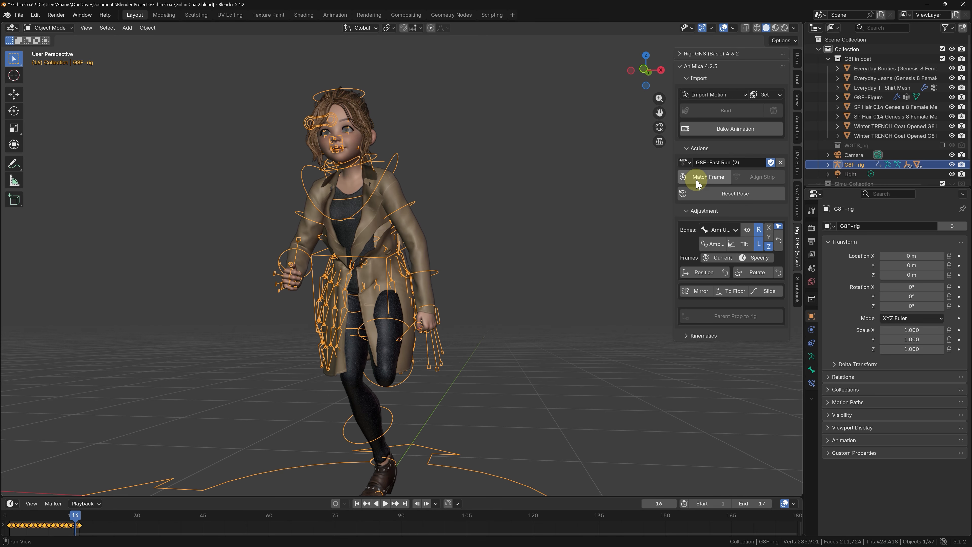
Step: Play the run animation and examine the coat's movement from the side
key("space")
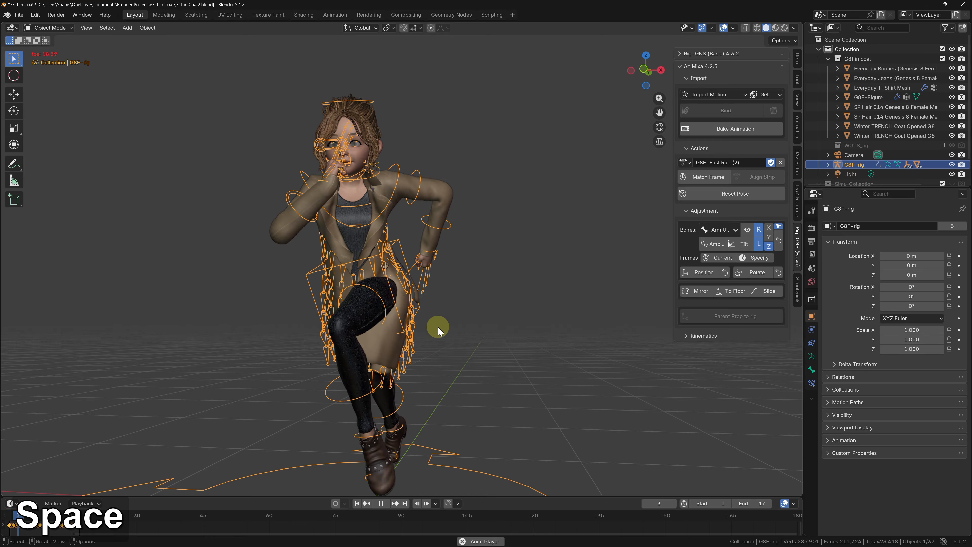
middle_click_drag(436, 328, 372, 332)
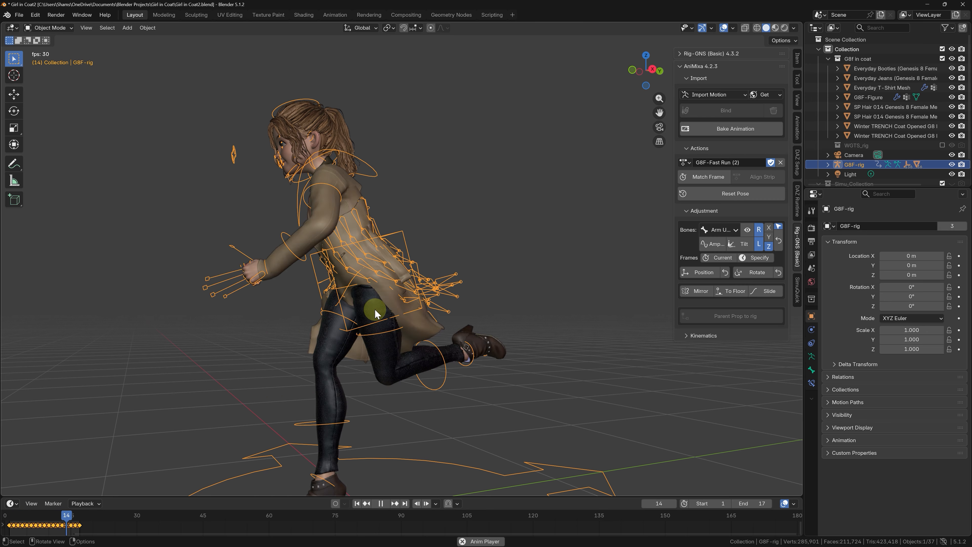
key("space")
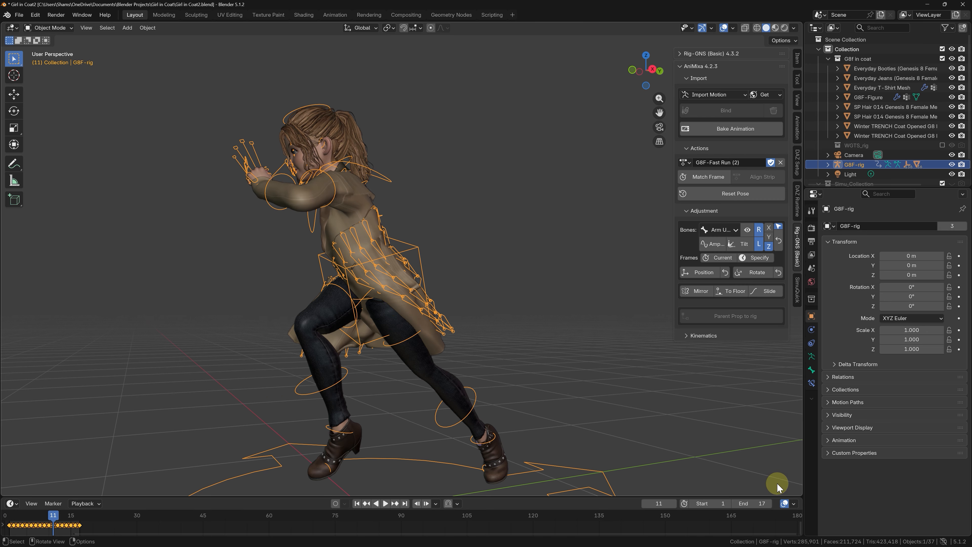
Step: Split off a Nonlinear Animation editor below the 3D view and enlarge it
left_click_drag(797, 497, 781, 385)
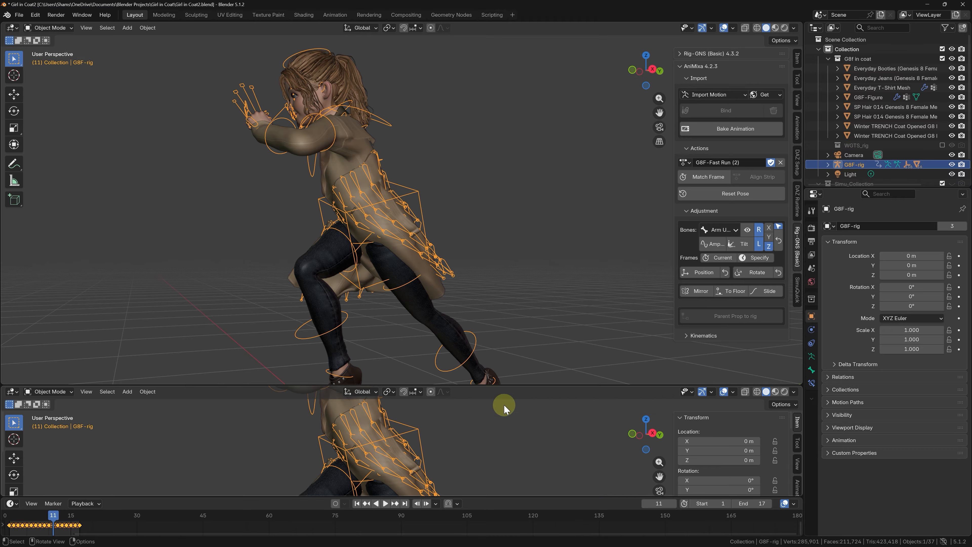
left_click(12, 391)
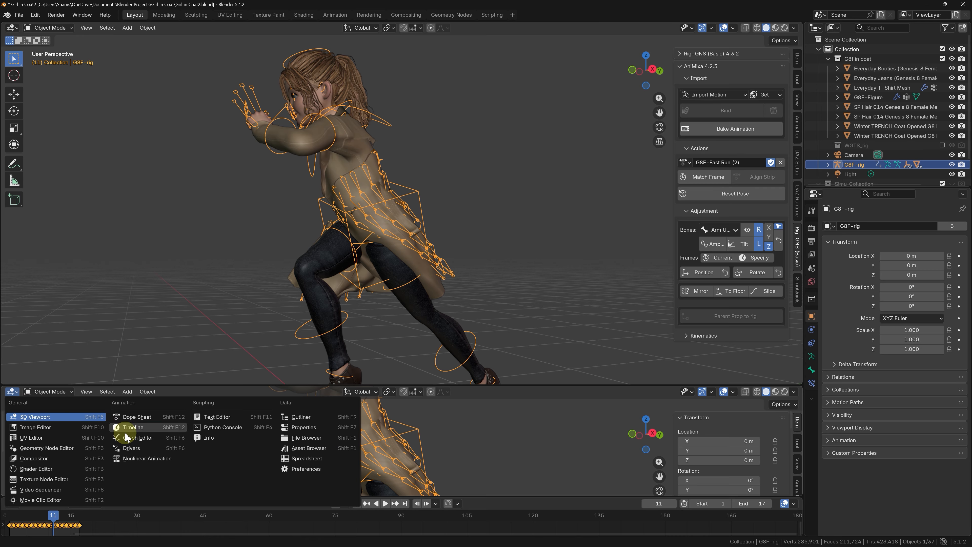
left_click(136, 459)
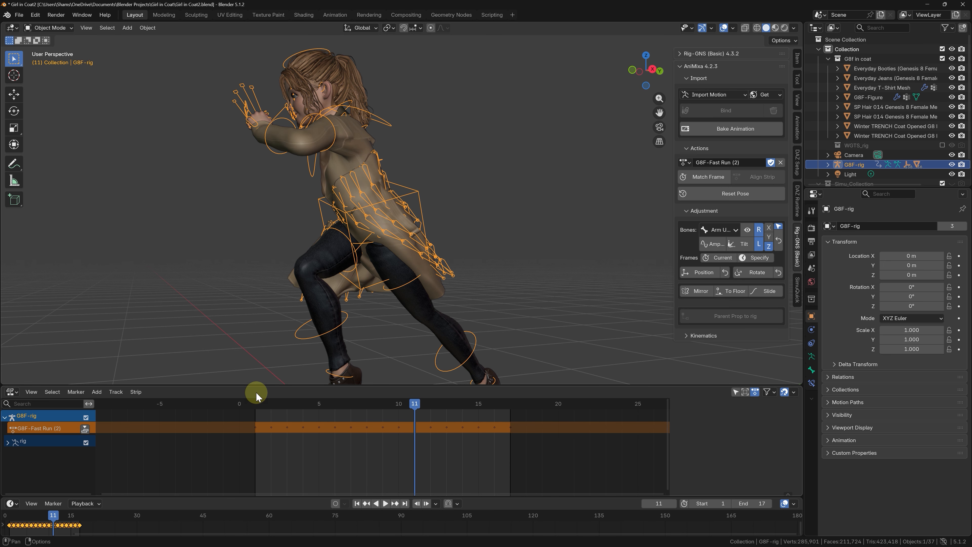
left_click_drag(261, 385, 260, 348)
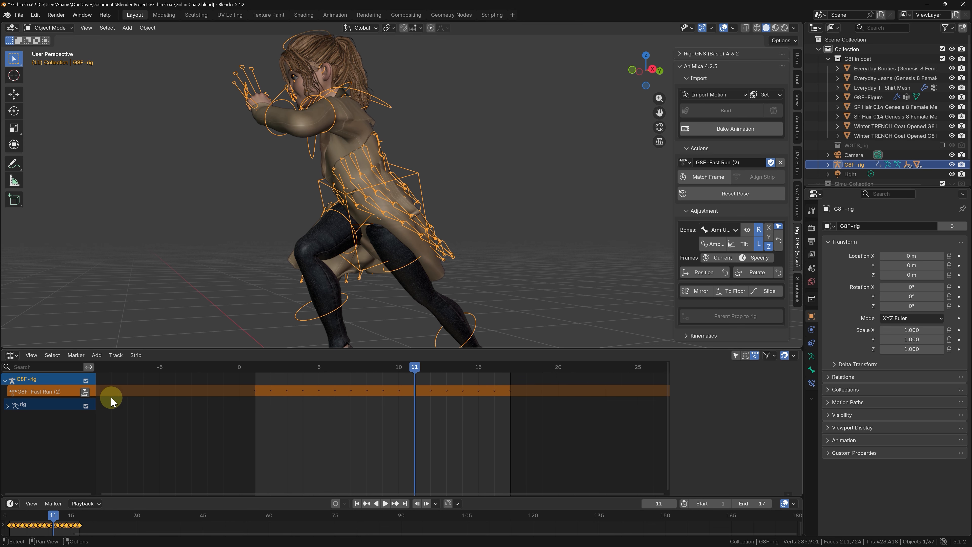
Step: Push the G8F-Fast Run (2) action down into an NLA strip and move the strip to start at frame 15
left_click(85, 392)
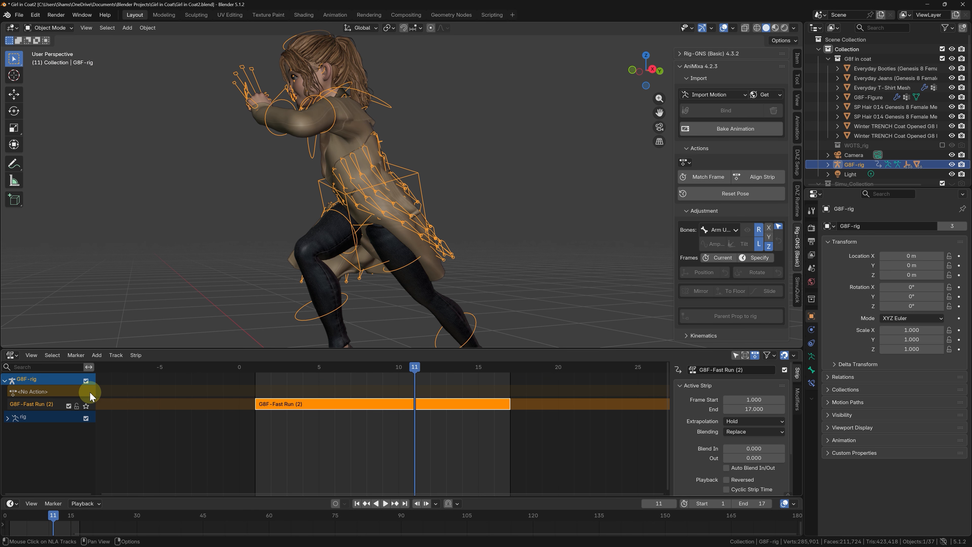
scroll(255, 409, "up", 1)
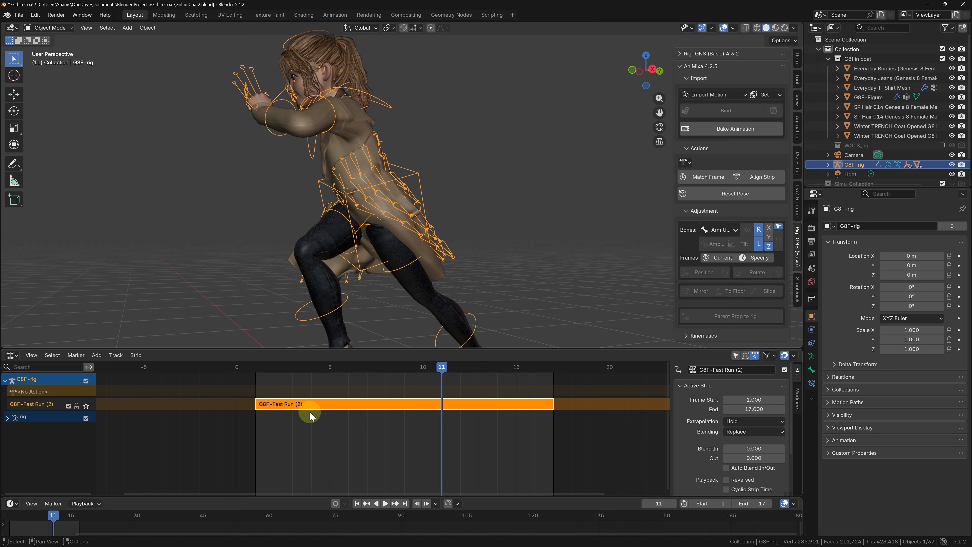
left_click_drag(310, 415, 573, 414)
scroll(440, 393, "down", 2)
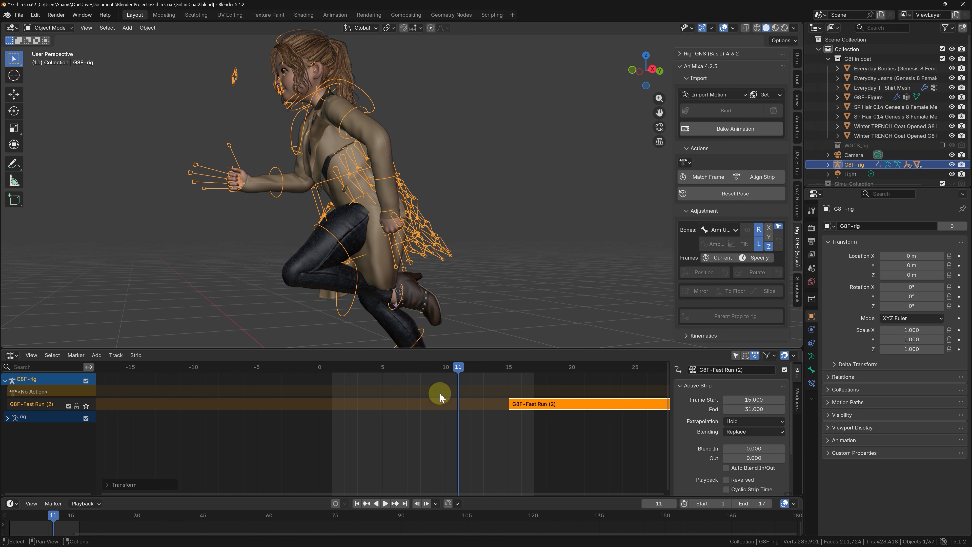
Step: Match the scene's frame range to the G8F-Fast Run (2) strip, ending at frame 31, and return to frame 1
left_click(715, 173)
scroll(413, 412, "down", 3)
scroll(530, 408, "up", 1)
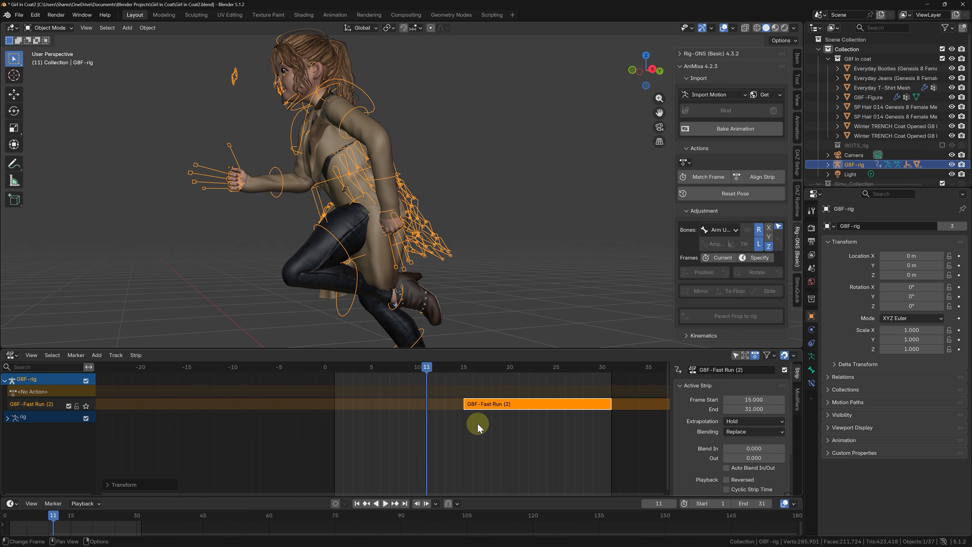
left_click(357, 503)
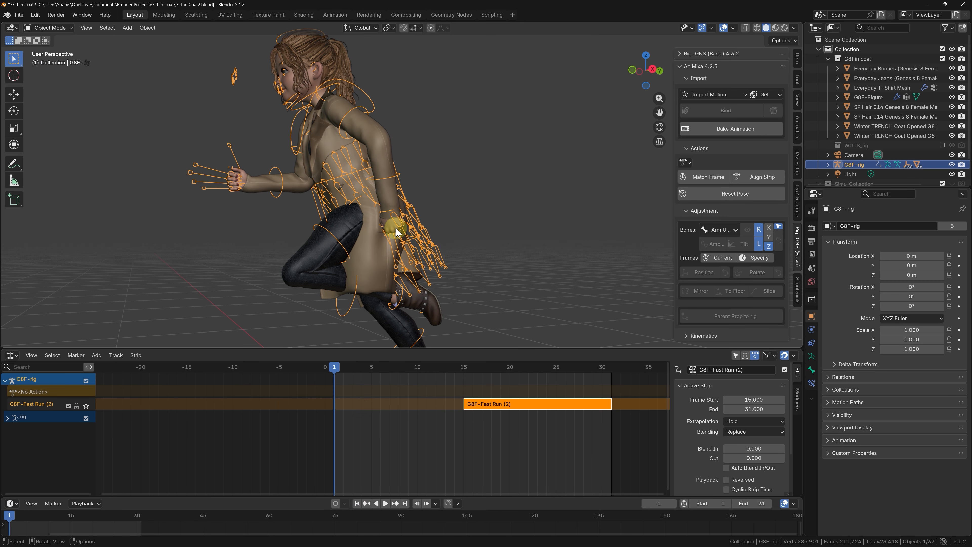
Step: Put the rig into Pose Mode and reset its pose at frame 1
key("Tab")
left_click(401, 261)
middle_click_drag(390, 239, 443, 238)
left_click(737, 194)
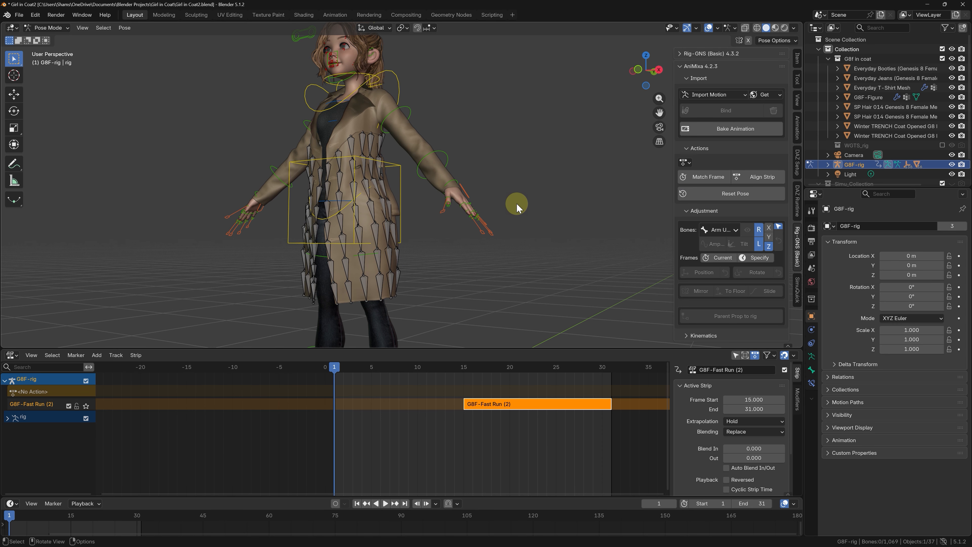
middle_click_drag(516, 206, 560, 203)
scroll(560, 201, "down", 3)
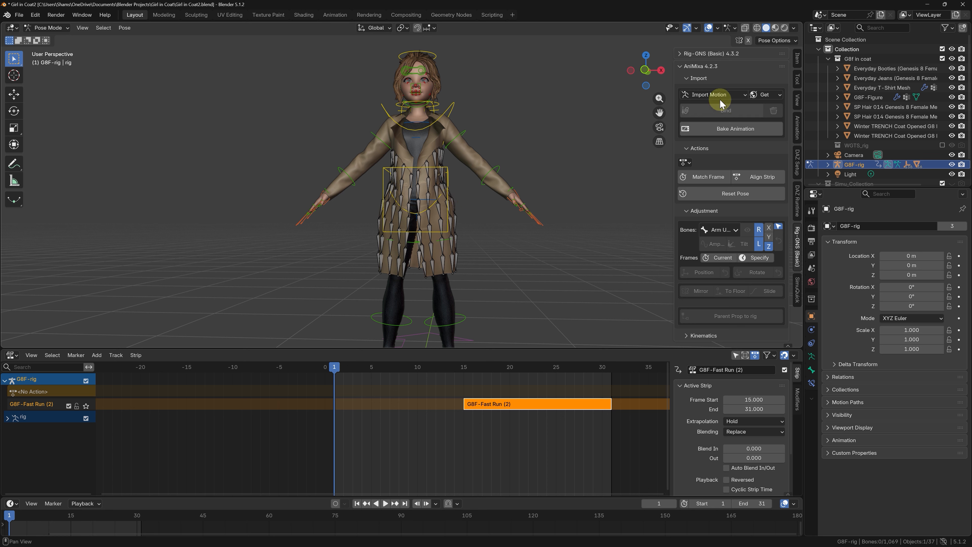
Step: Collapse the AniMixa section and pin Simuquick so it shows together with the Rig-GNS tools
left_click(715, 66)
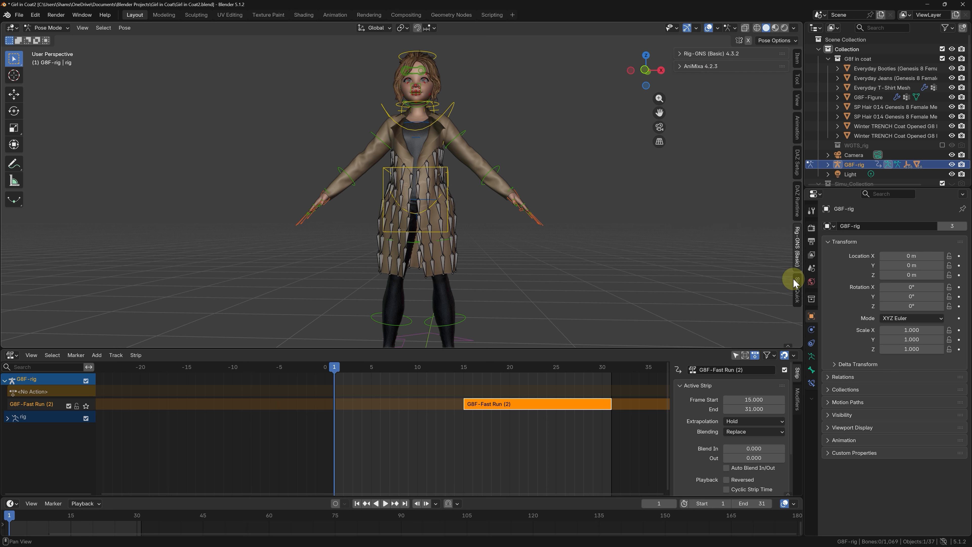
left_click(797, 288)
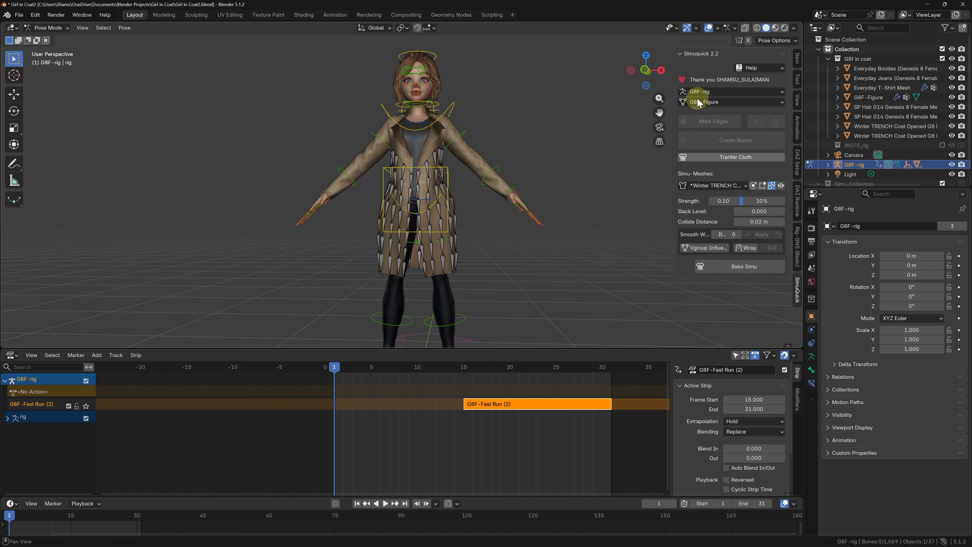
right_click(712, 55)
left_click(655, 55)
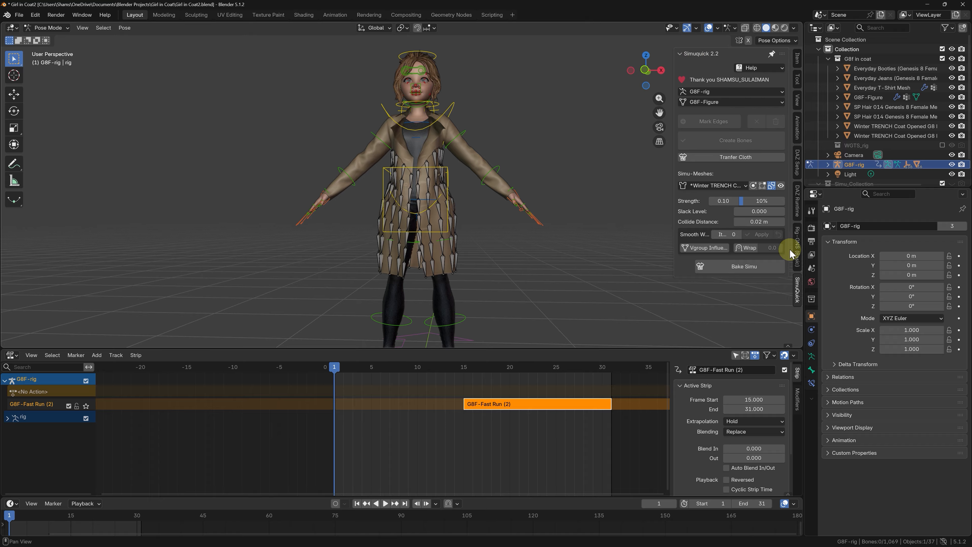
left_click(800, 257)
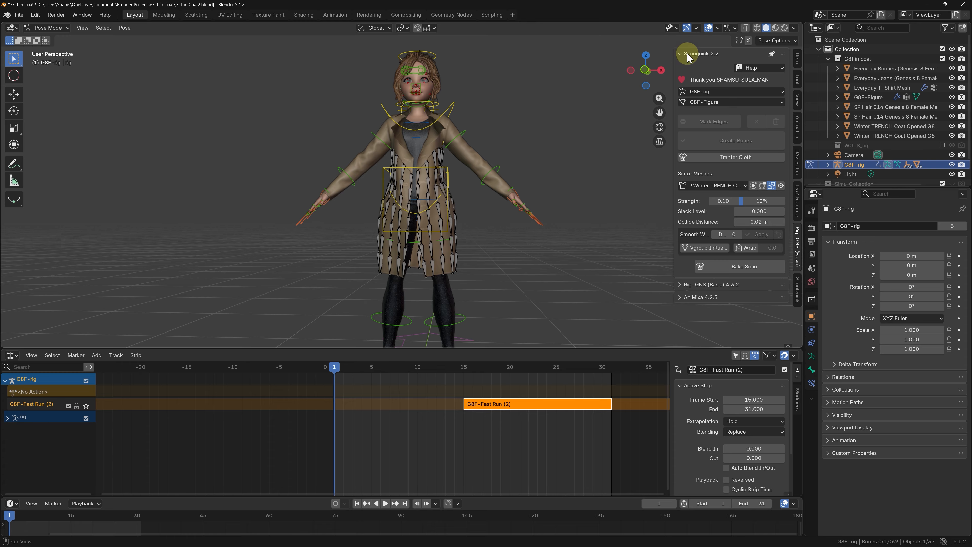
Step: With the coat's Simu deform bones hidden, keyframe all visible rig controls at frame 1 and push that action down into an NLA strip
left_click(780, 186)
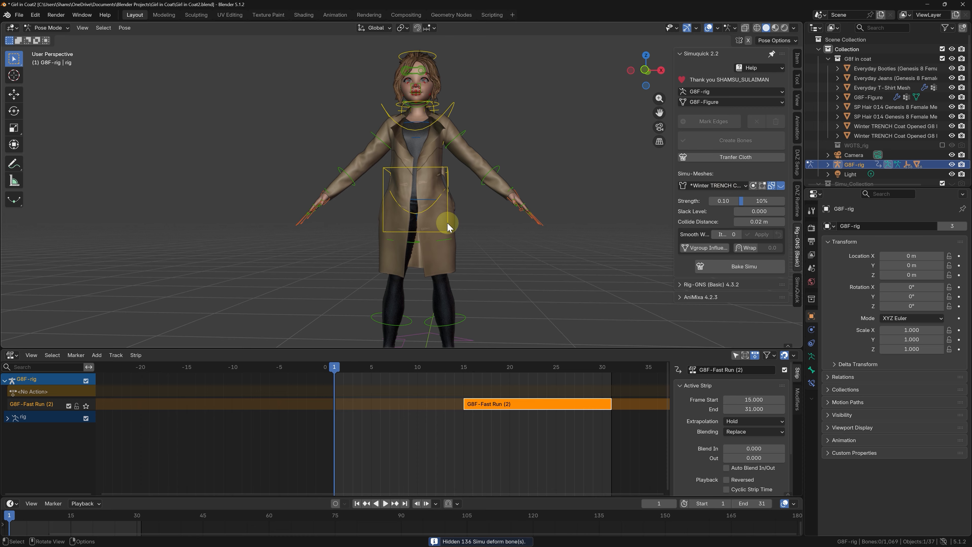
key("a")
scroll(434, 198, "down", 1)
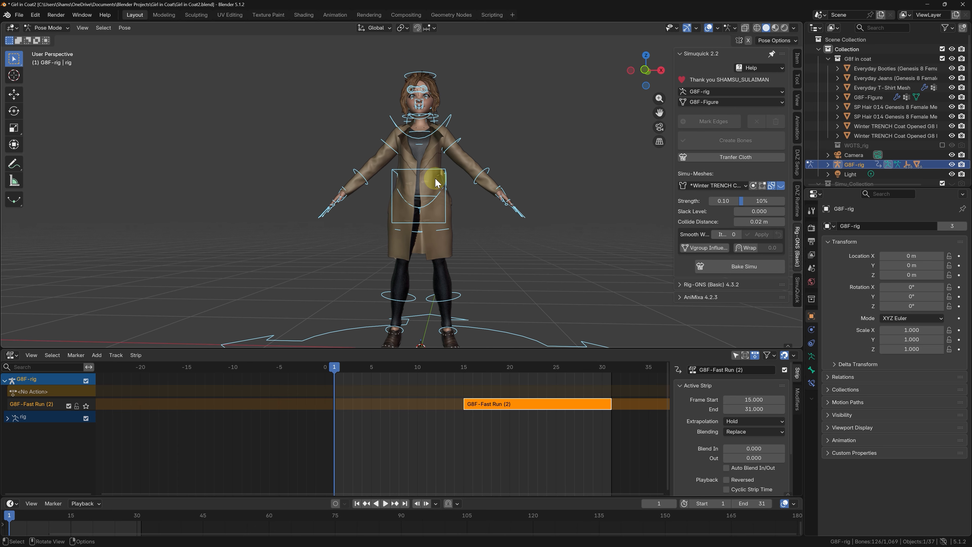
key("i")
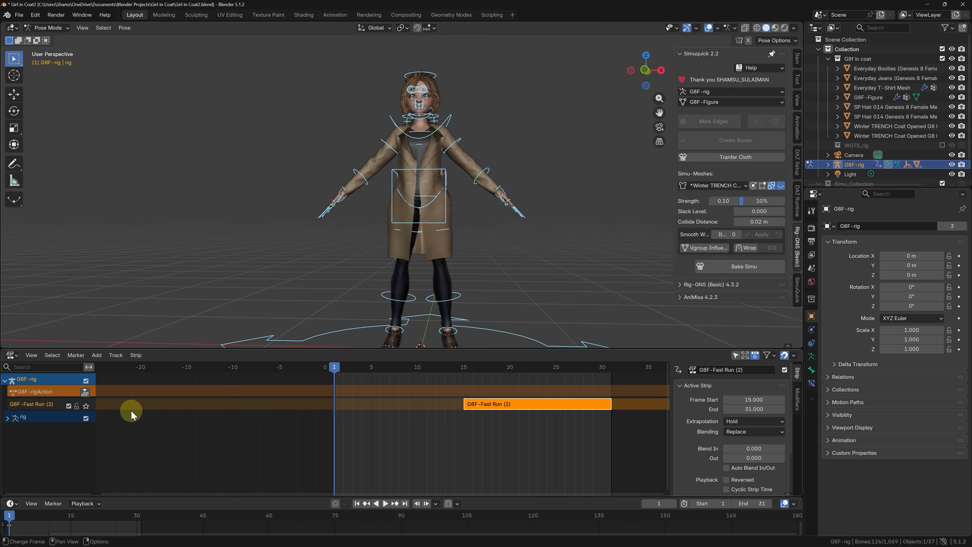
left_click(85, 392)
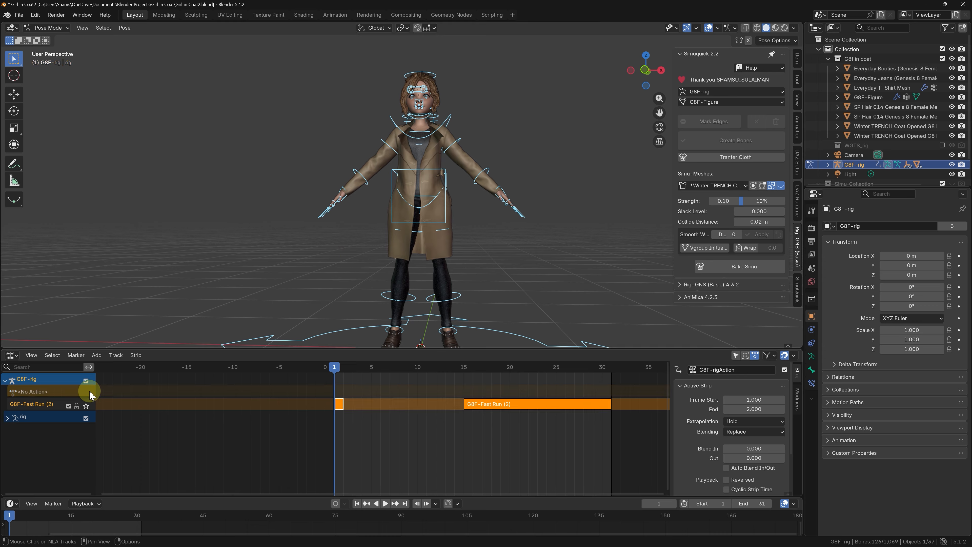
Step: Preview the transition from the rest pose into the run and set the G8F-Fast Run (2) strip's Blend In to 5
left_click(331, 415)
key("space")
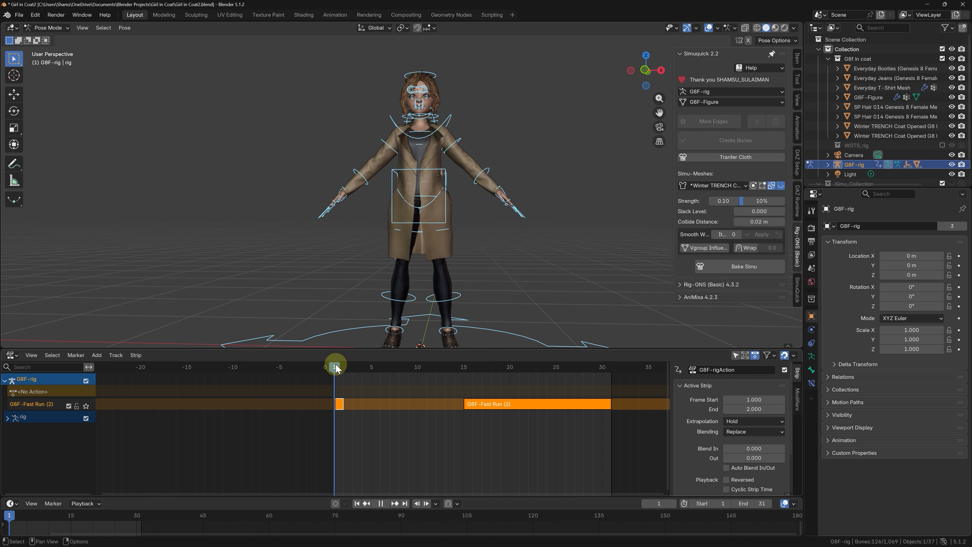
left_click_drag(347, 367, 483, 383)
left_click(494, 410)
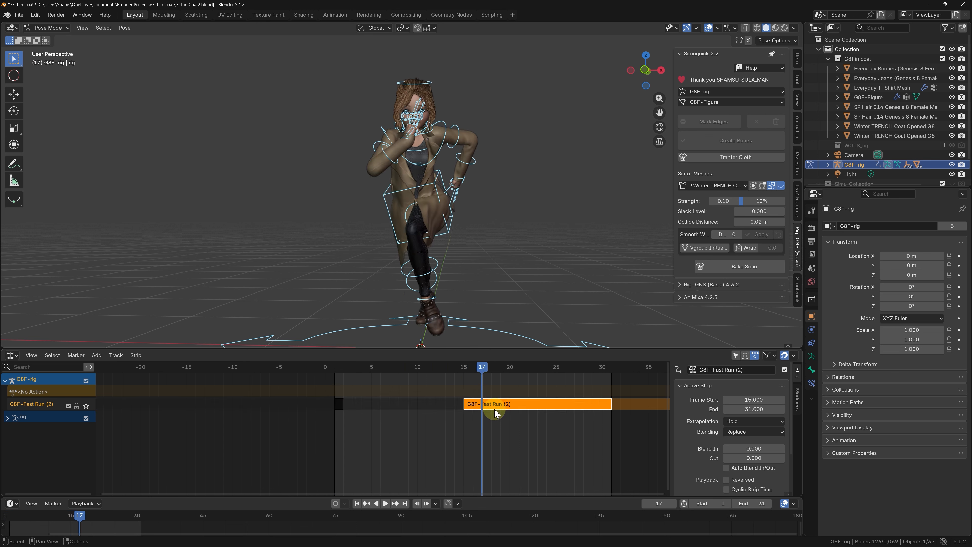
left_click_drag(750, 450, 769, 450)
left_click(749, 450)
type("5")
key("Return")
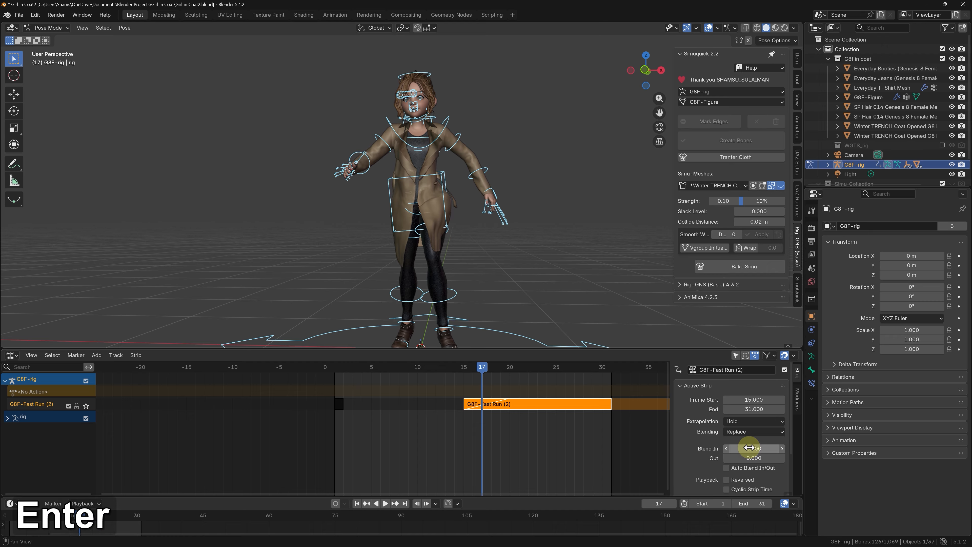
Step: Move the G8F-Fast Run (2) strip to start at frame 5 and play the animation to check the blend
left_click_drag(348, 365, 538, 368)
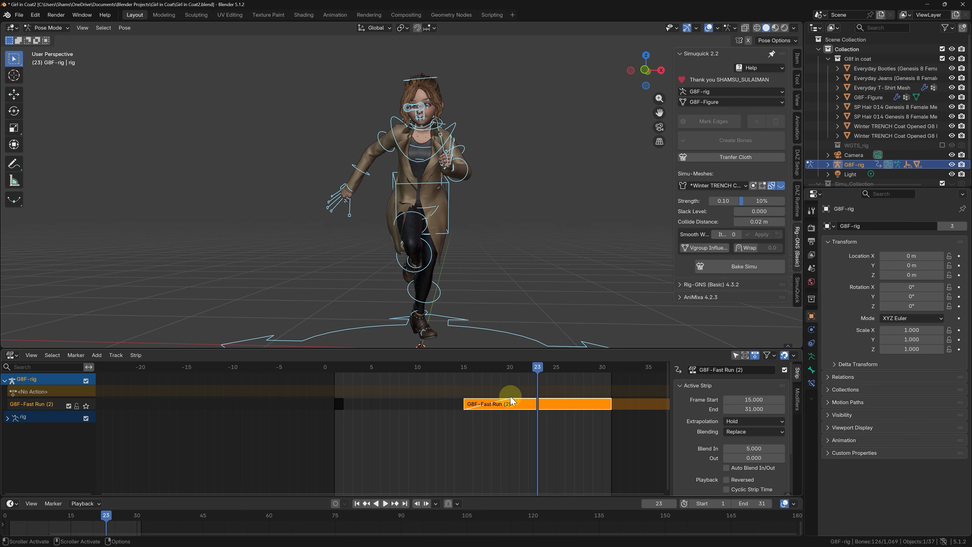
left_click_drag(514, 408, 418, 409)
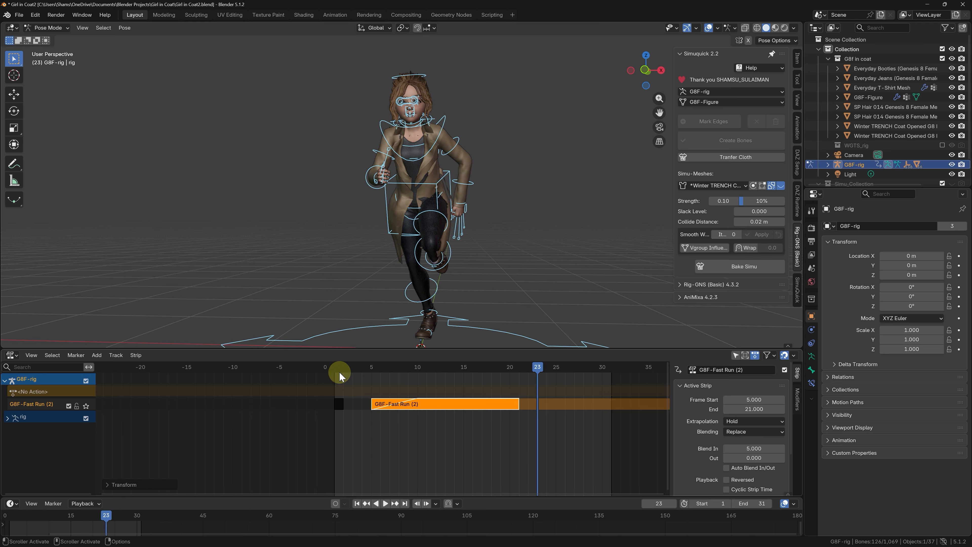
left_click_drag(338, 368, 470, 364)
key("space")
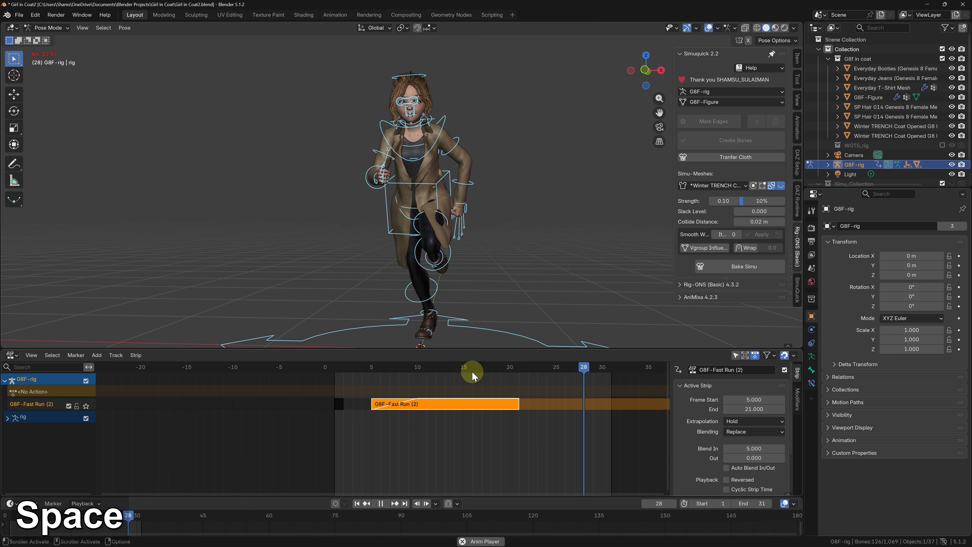
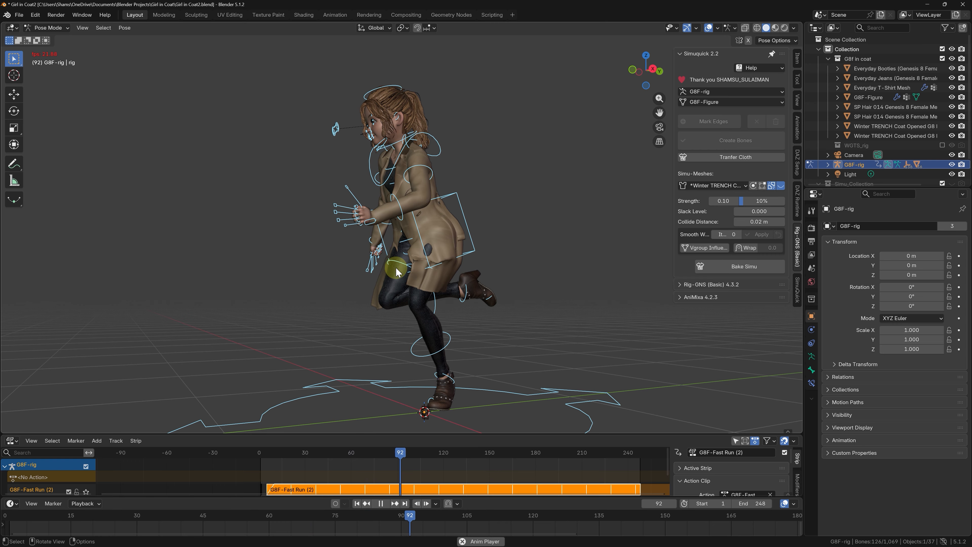
Step: Disable all vertex groups in the coat's Vertex Groups Influence settings and replay the run to check the cloth motion
middle_click_drag(445, 271, 528, 256)
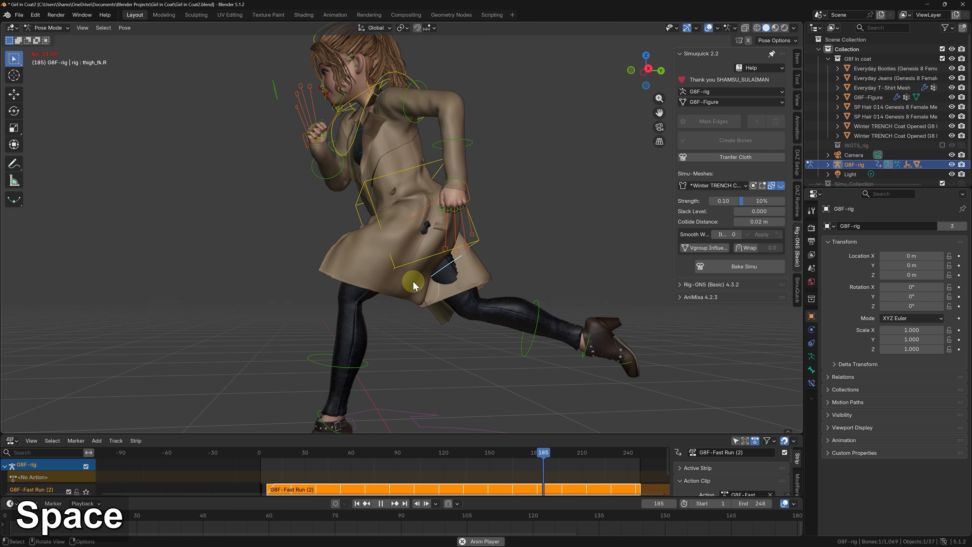
key("space")
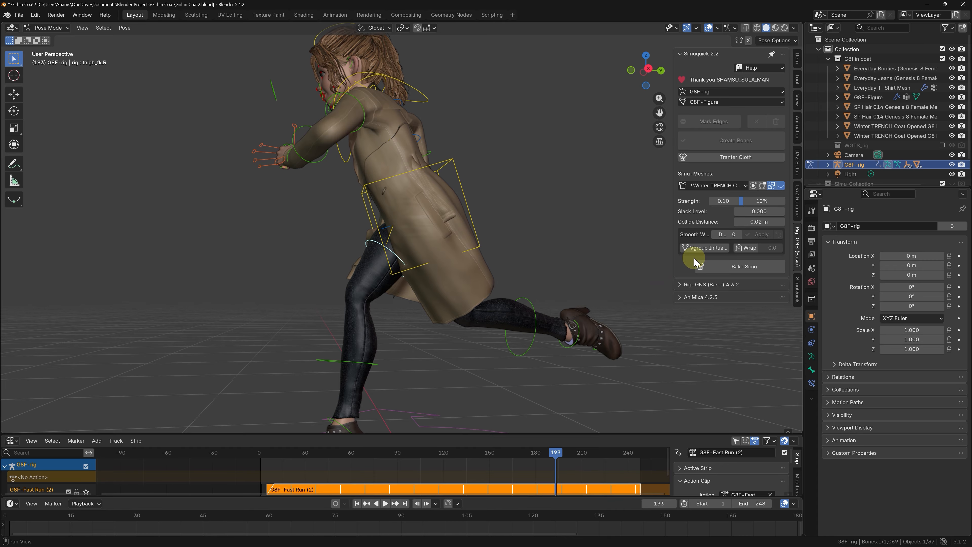
left_click_drag(662, 266, 634, 273)
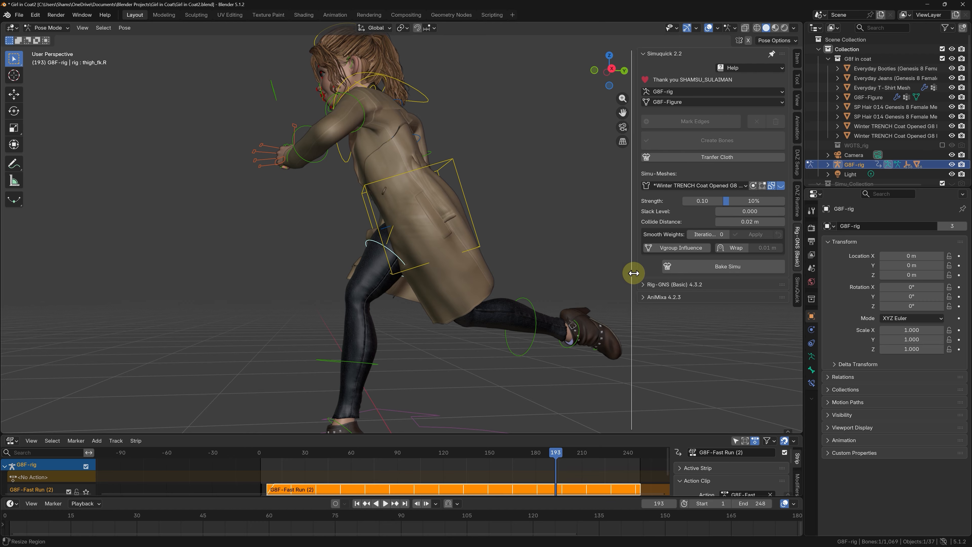
left_click(669, 249)
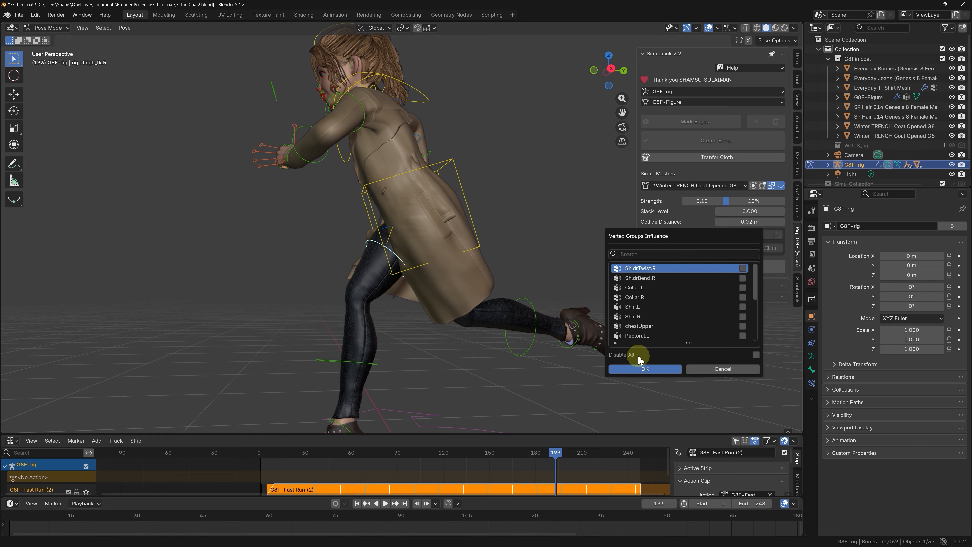
left_click(756, 355)
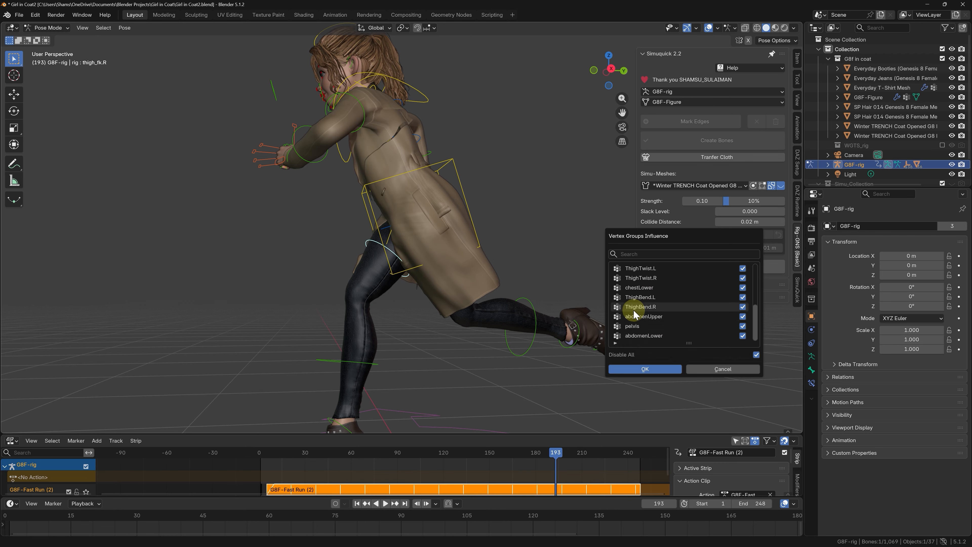
left_click(644, 369)
key("space")
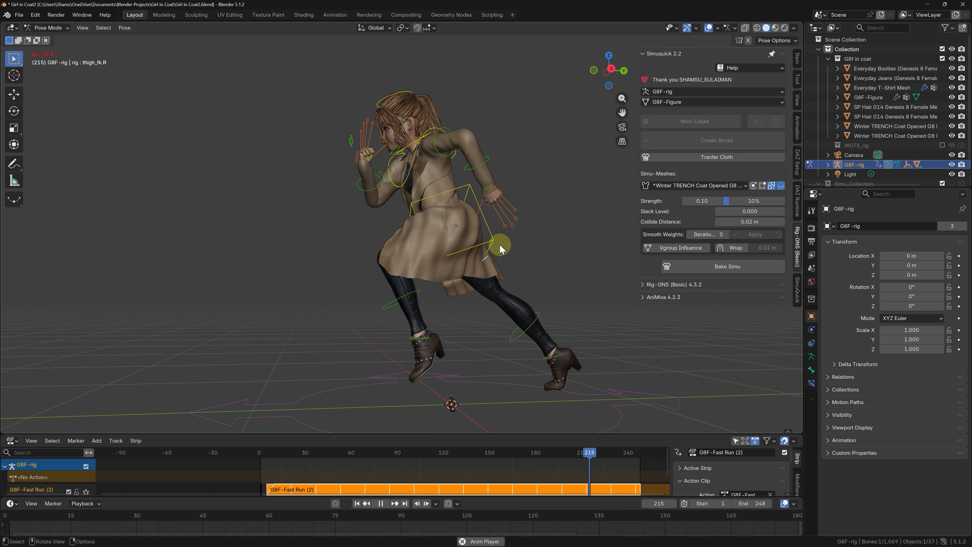
middle_click_drag(482, 256, 597, 232)
key("Escape")
Step: Select the lower coat mesh in Object Mode and try a Strength of 52% during playback, then set it back to 10%
key("Tab")
left_click(454, 278)
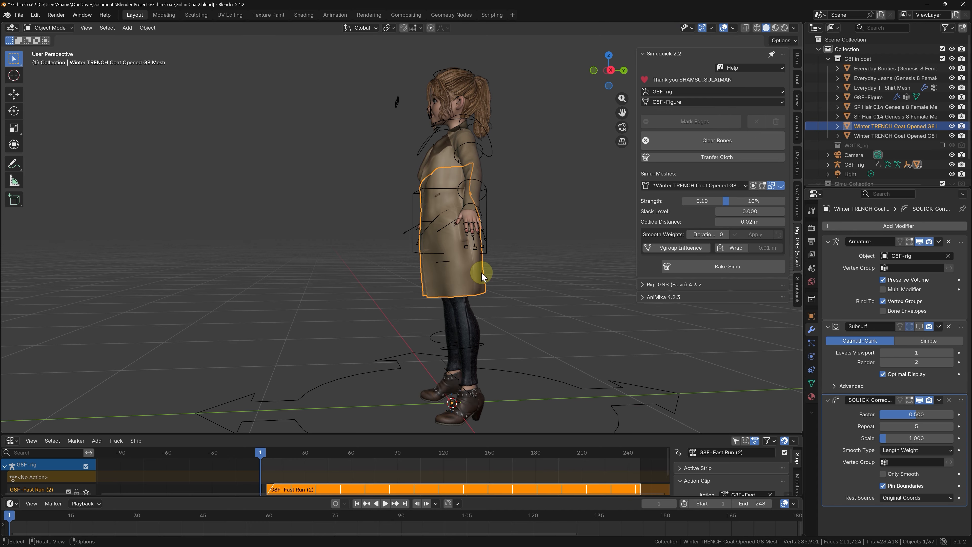
key("space")
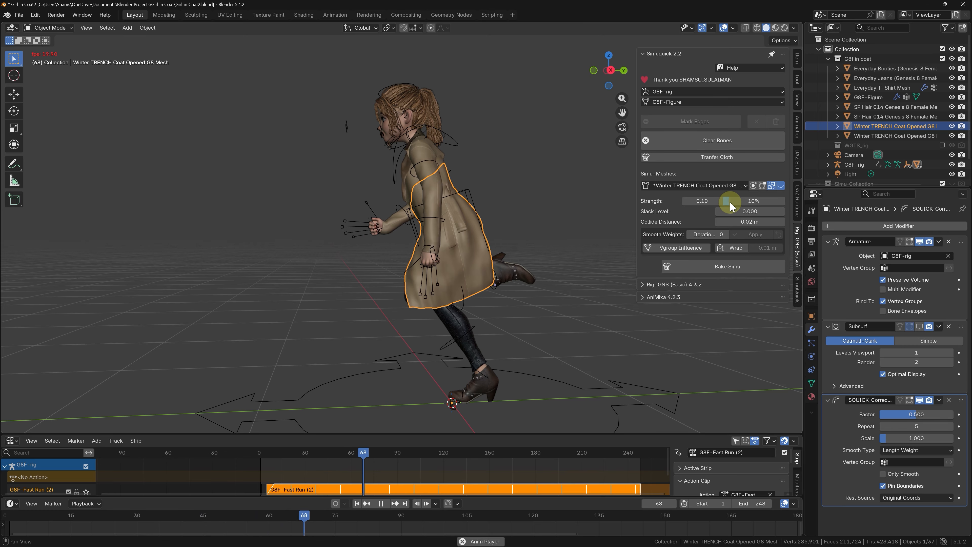
left_click_drag(730, 201, 756, 201)
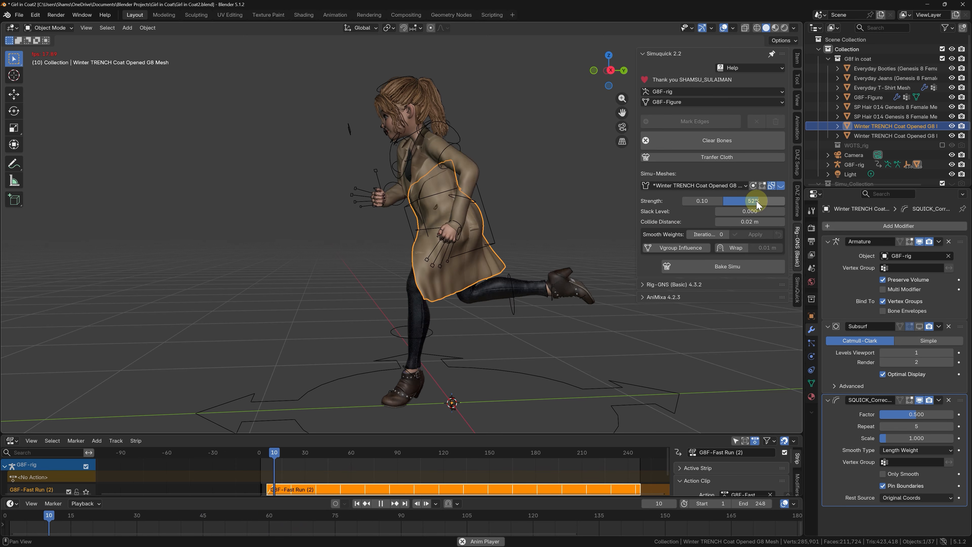
left_click(757, 201)
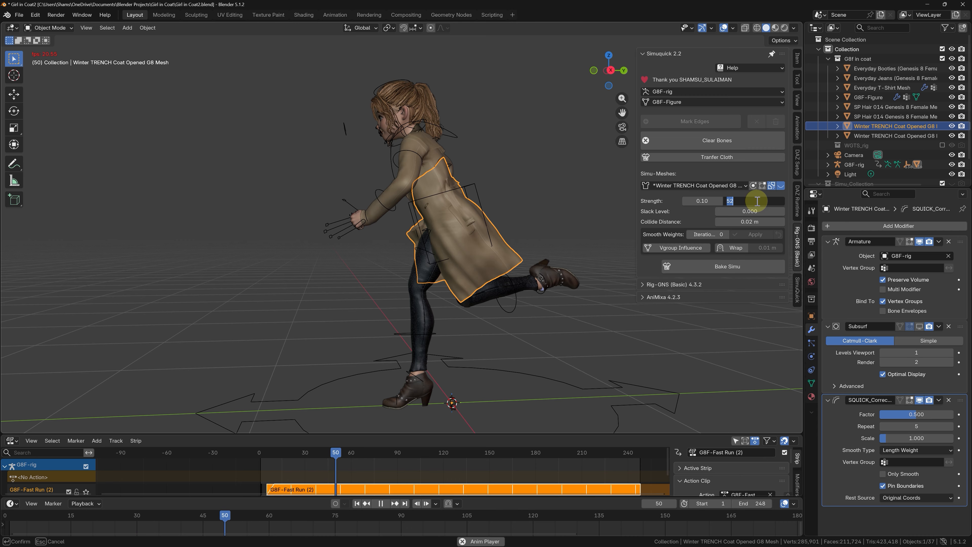
type("100")
key("BackSpace")
key("Return")
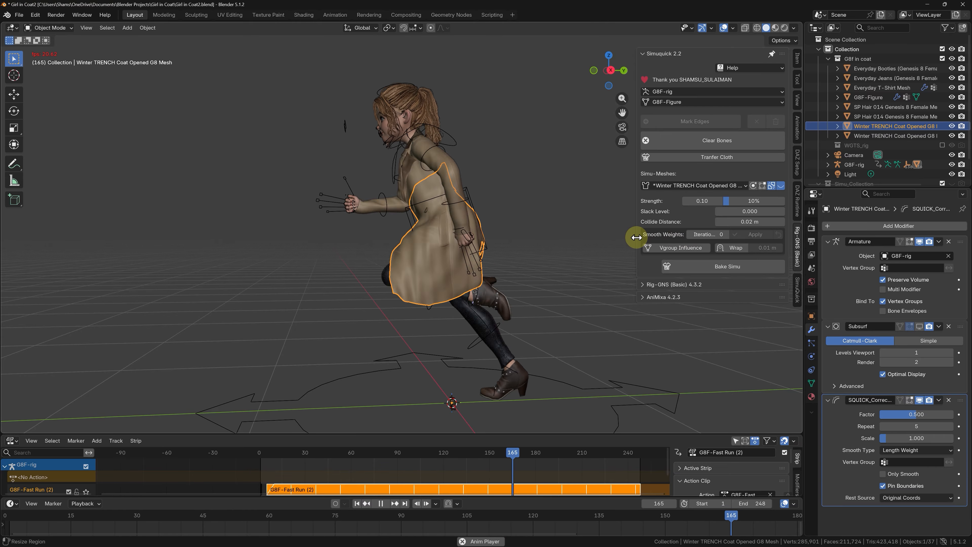
Step: Show the coat's Simu deform bones, test moving one of the lower coat bones in Pose Mode, and hide the bones again
left_click_drag(637, 237, 627, 240)
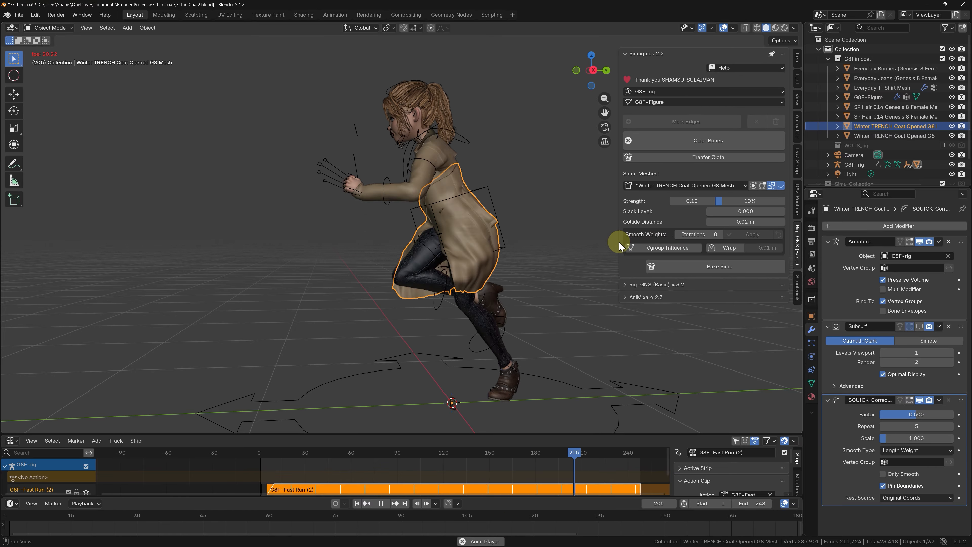
left_click(780, 186)
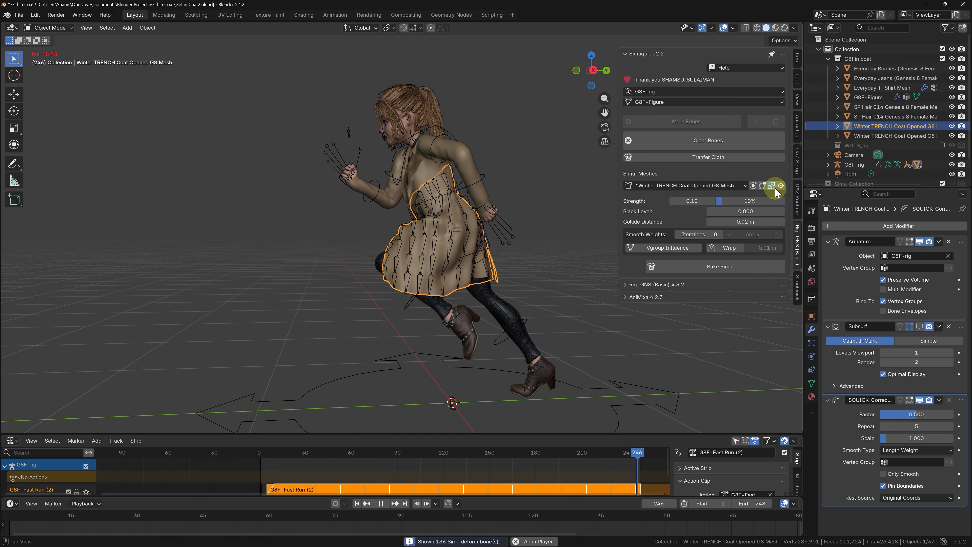
key("space")
left_click(437, 258)
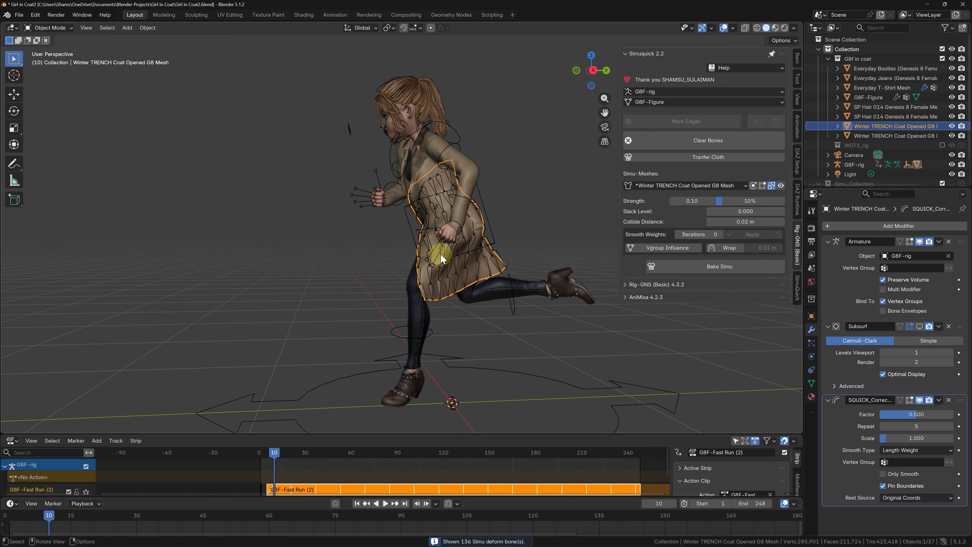
left_click(447, 280)
key("Tab")
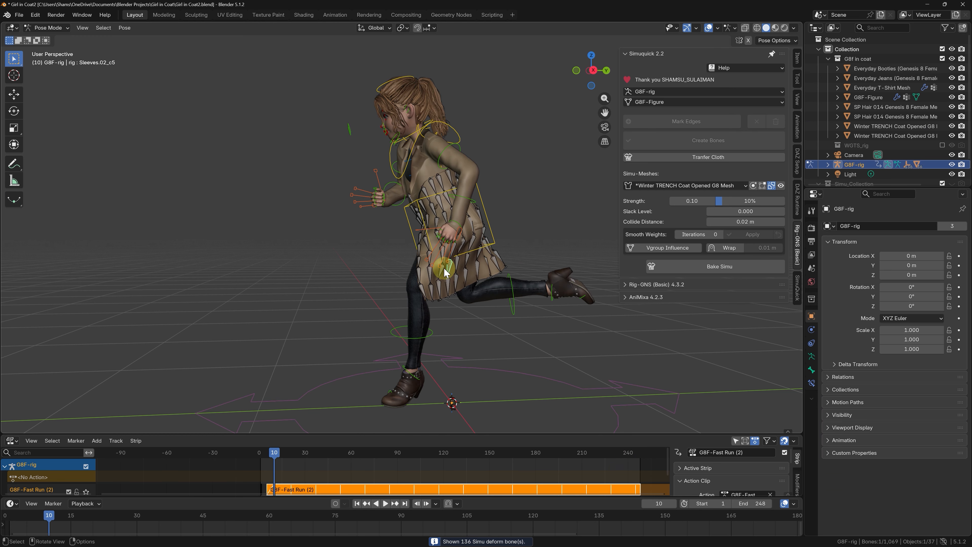
scroll(459, 267, "up", 4)
key("g")
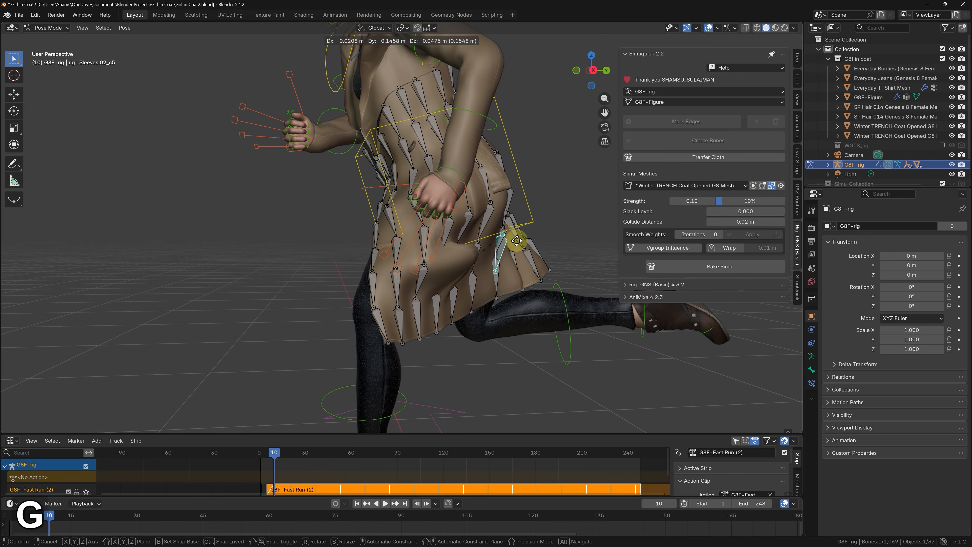
left_click(502, 229)
middle_click_drag(502, 229, 451, 235)
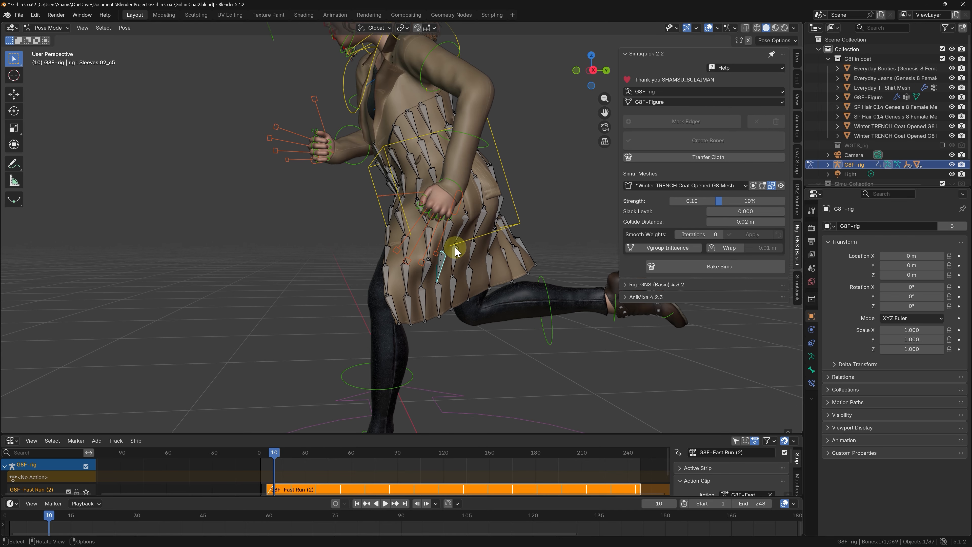
key("Tab")
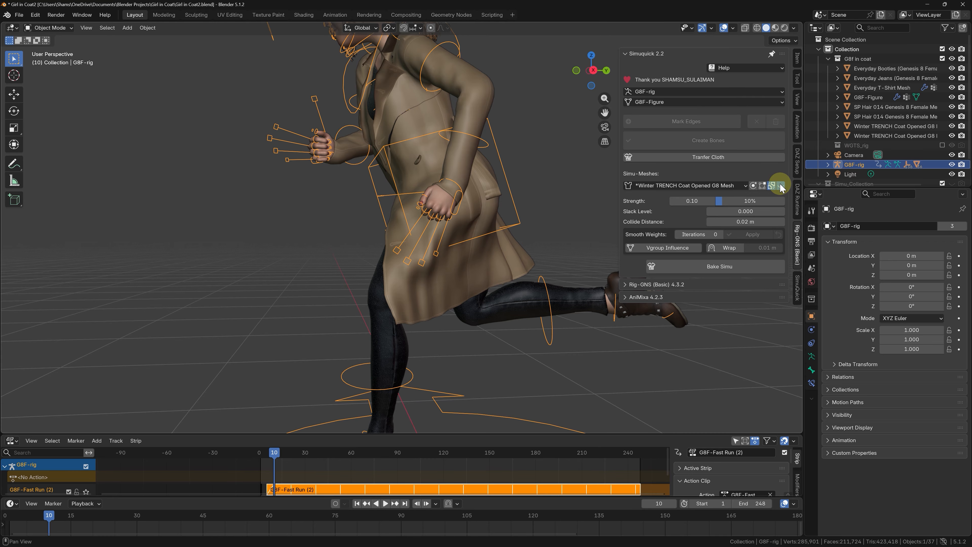
left_click(780, 185)
Step: Smooth the lower coat mesh's Simu weights with 15 iterations and play the run to check the folds
left_click(506, 247)
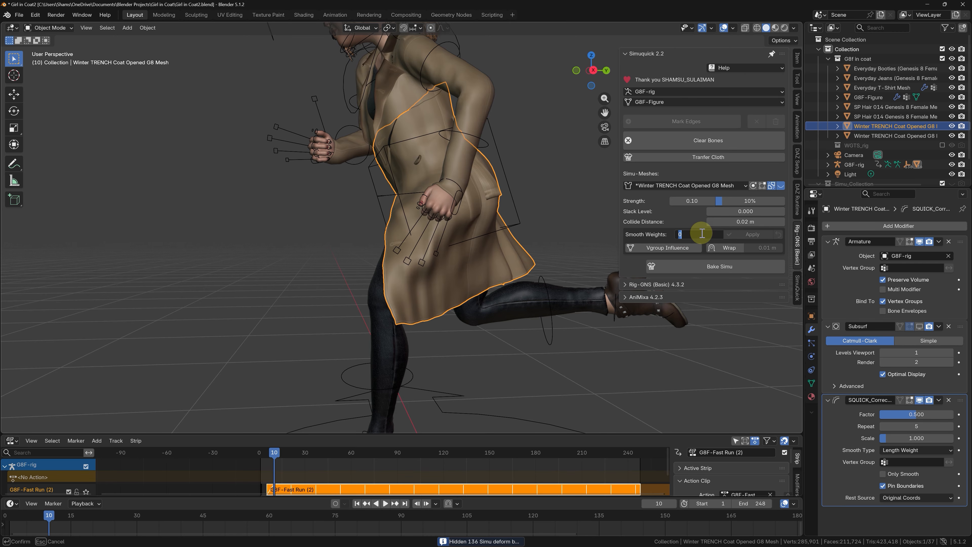
left_click(738, 237)
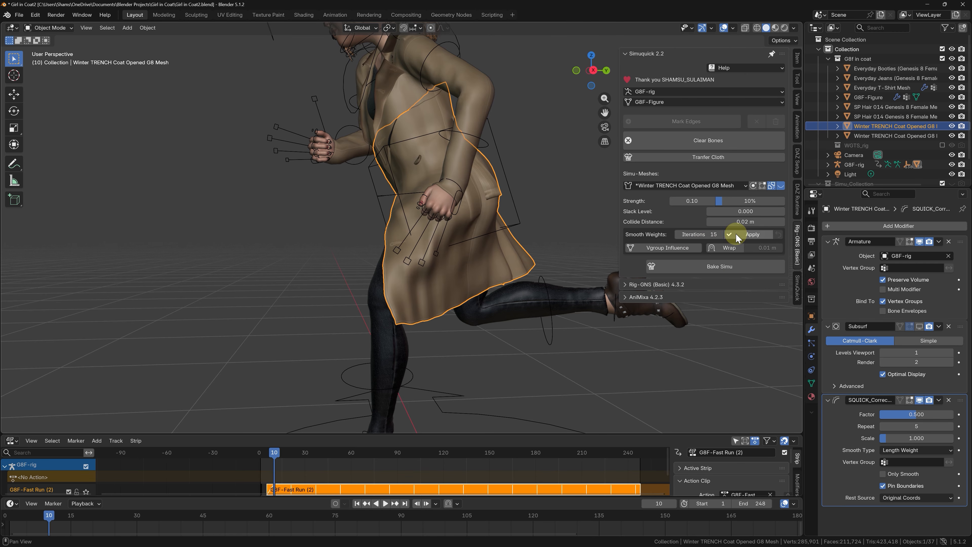
key("space")
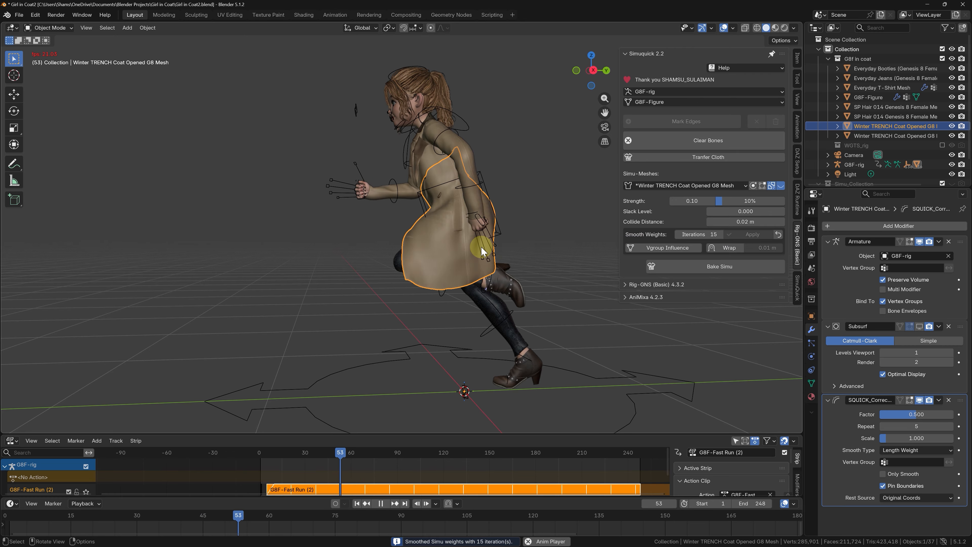
Step: Restore the coat's original Simu weights and replay the run to compare it with the smoothed version
left_click(779, 234)
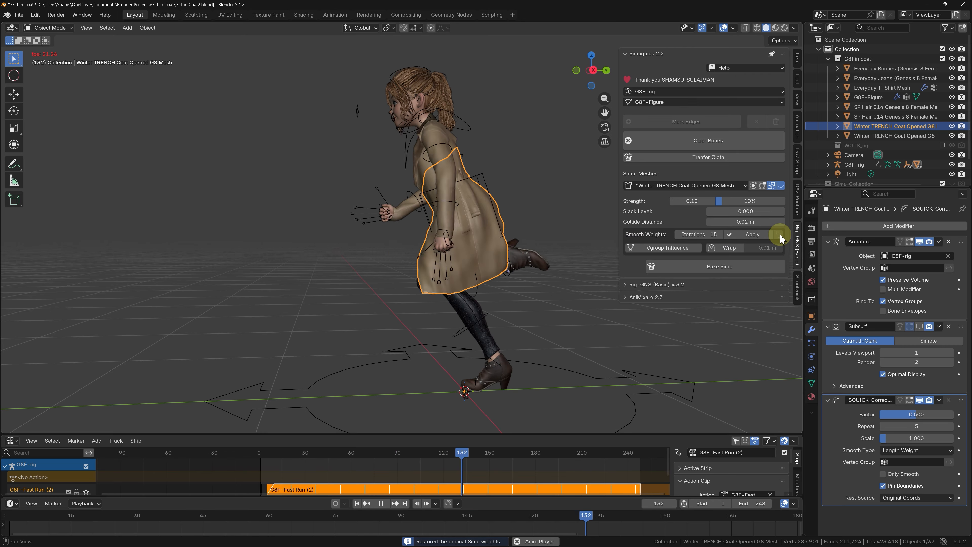
key("space")
key("space")
key("space")
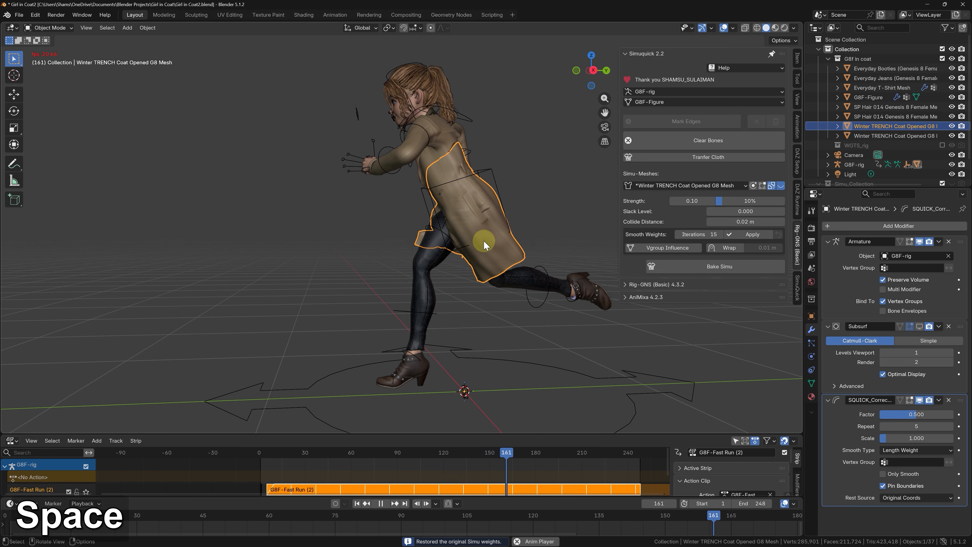
scroll(458, 264, "up", 3)
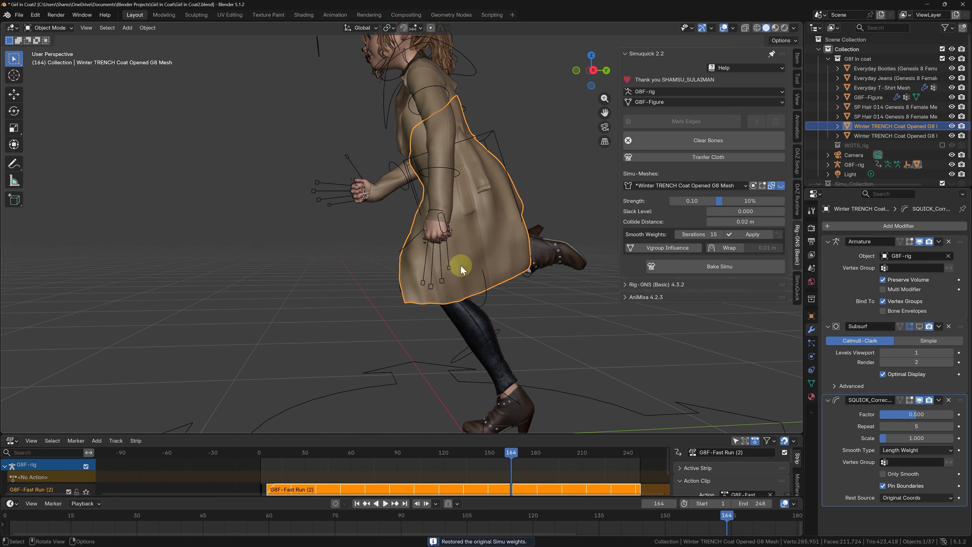
key("space")
key("space")
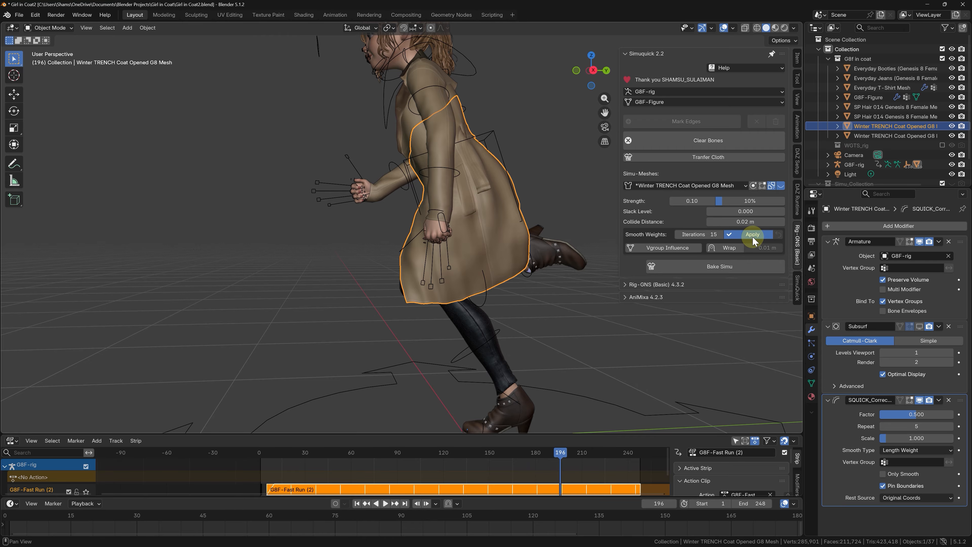
Step: Reapply the 15-iteration Simu weight smoothing to the coat and play the run, viewing it from behind
left_click(753, 236)
key("space")
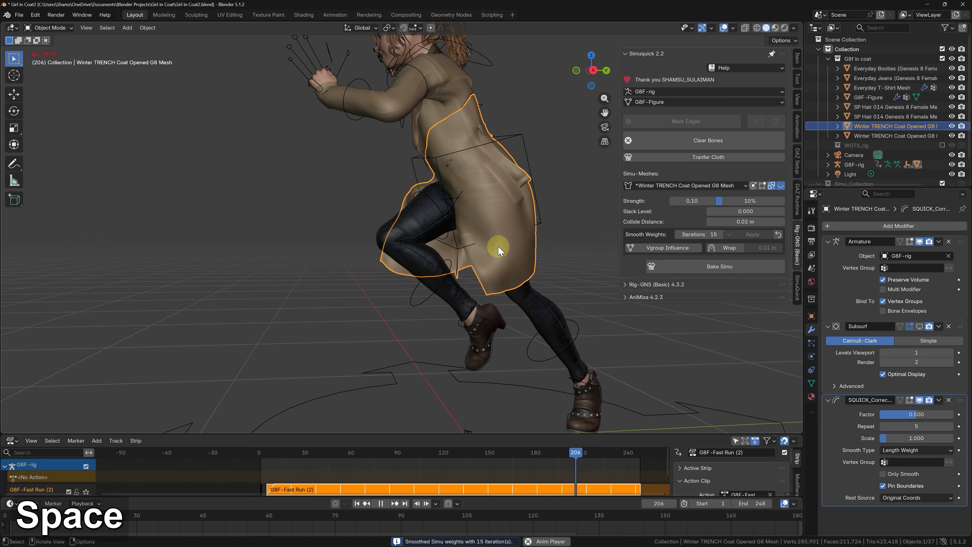
middle_click_drag(495, 273, 580, 152)
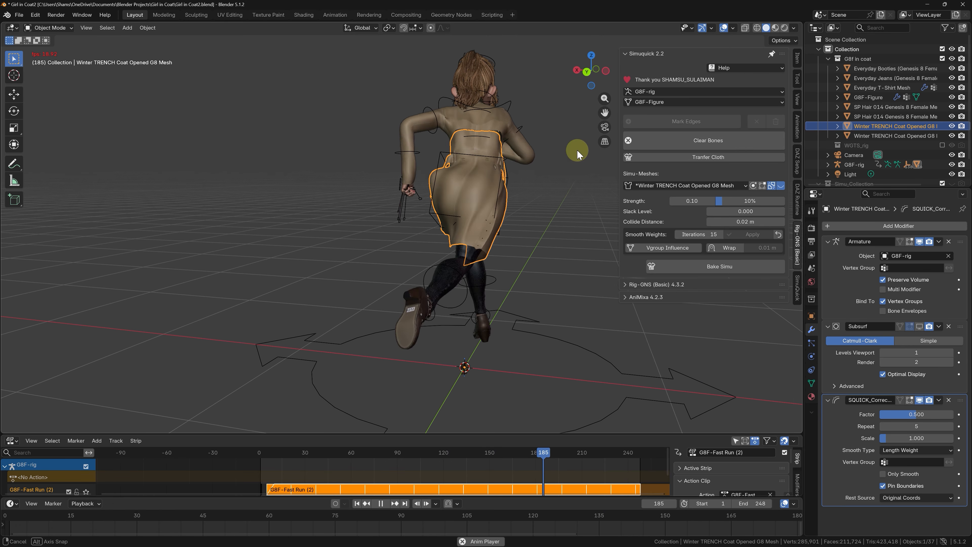
Step: Review the running coat with the viewport overlays hidden, then show the overlays again
left_click(723, 27)
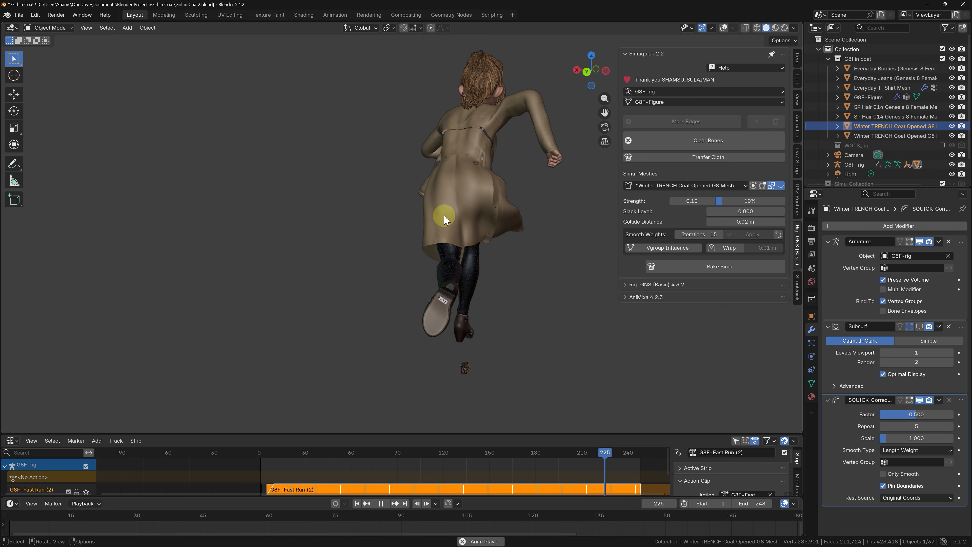
middle_click_drag(437, 216, 516, 224)
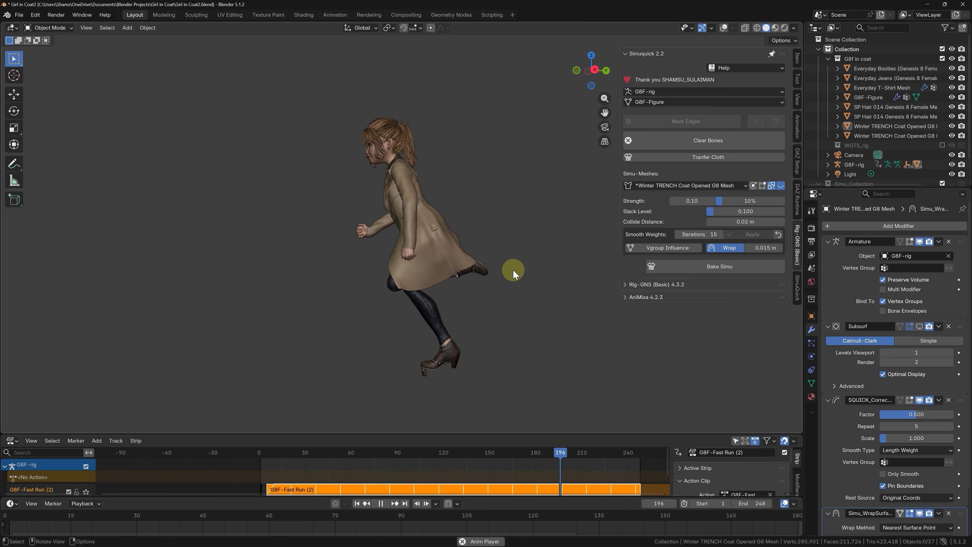
left_click(723, 28)
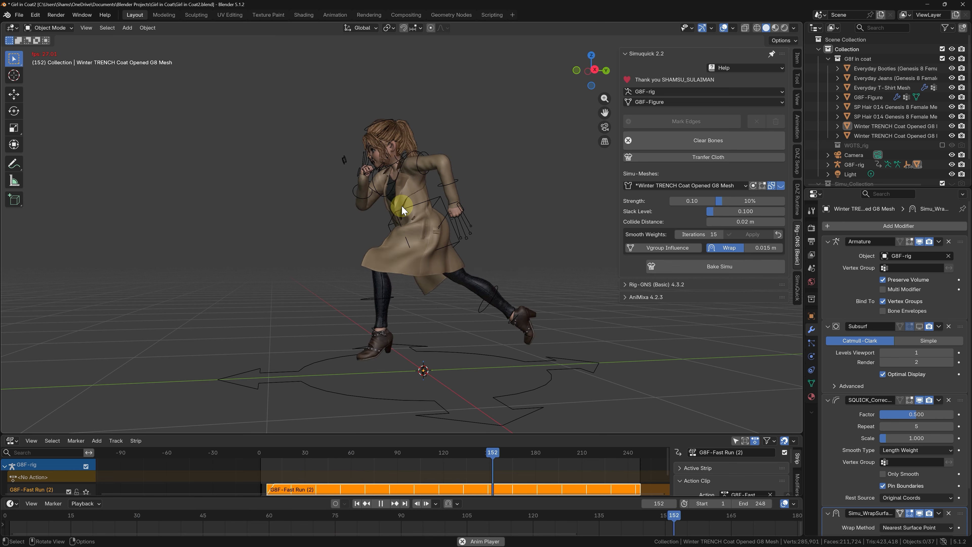
Step: Stop playback, join the upper coat mesh into the simulated lower coat mesh, and return to frame 1
key("space")
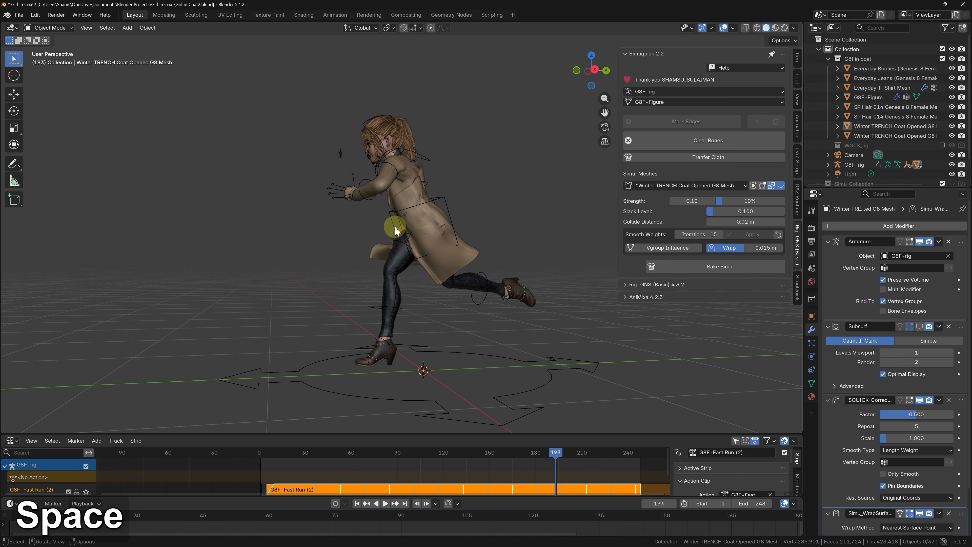
middle_click_drag(395, 226, 465, 223)
scroll(421, 214, "up", 4)
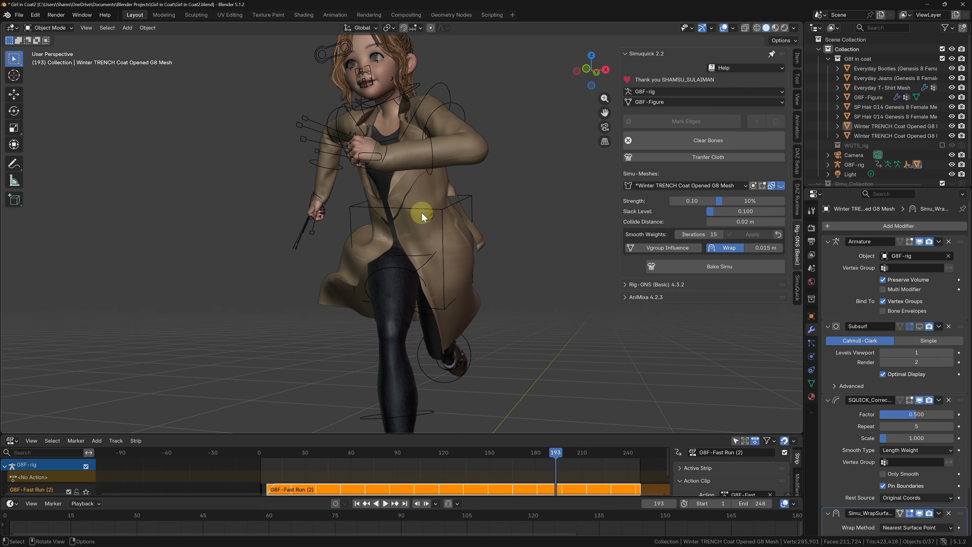
left_click(397, 191)
scroll(394, 190, "up", 3)
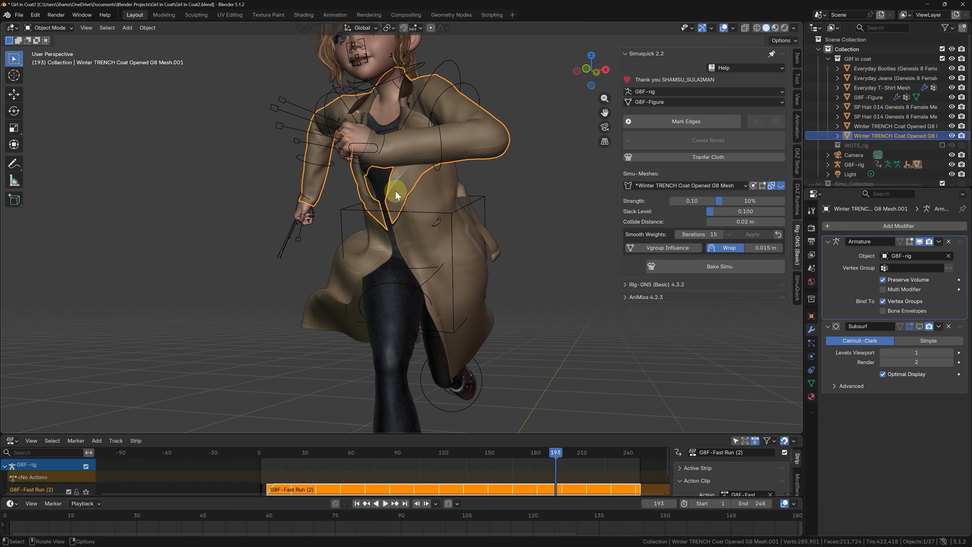
middle_click_drag(394, 191, 401, 192)
left_click(445, 198, "shift")
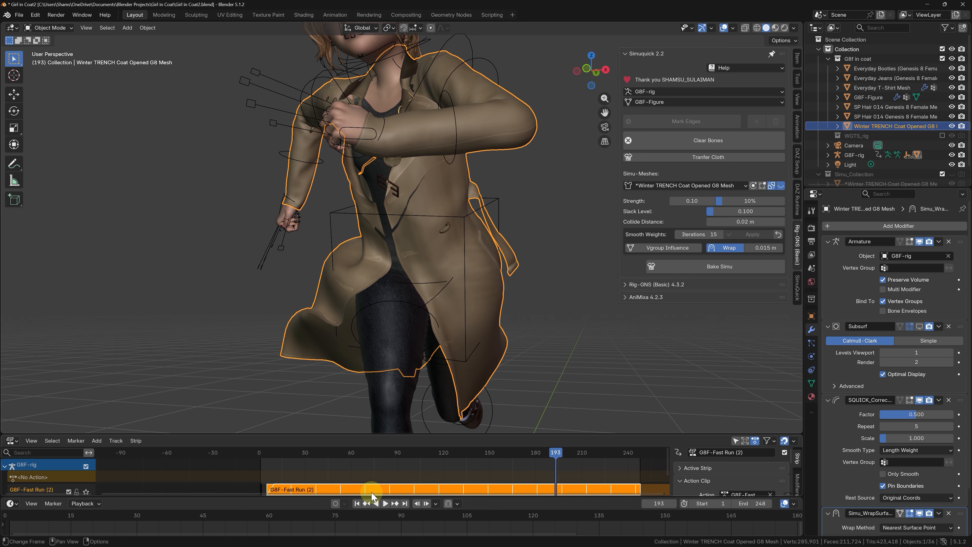
left_click(356, 504)
left_click(416, 256)
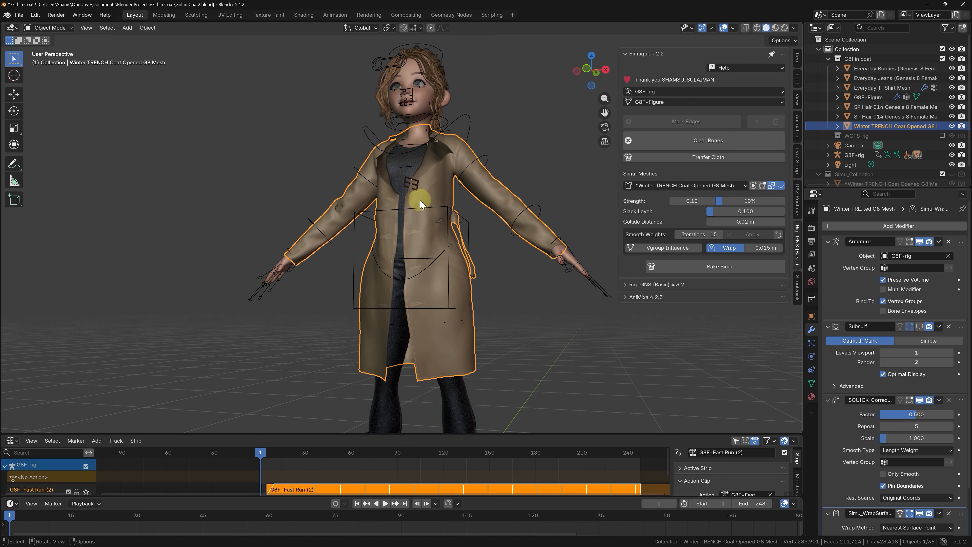
Step: Select the linked geometry of the coat's upper part in Edit Mode to check its connection, and return to Object Mode
key("Tab")
key("l")
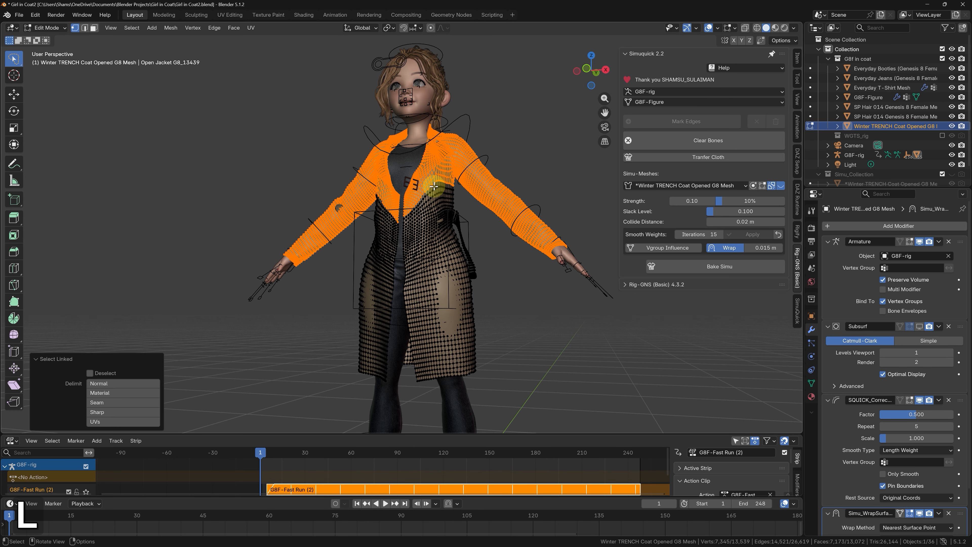
key("Tab")
Step: Play the run to inspect the joined coat from the side, stop playback and return to frame 1
middle_click_drag(425, 226, 409, 195)
key("space")
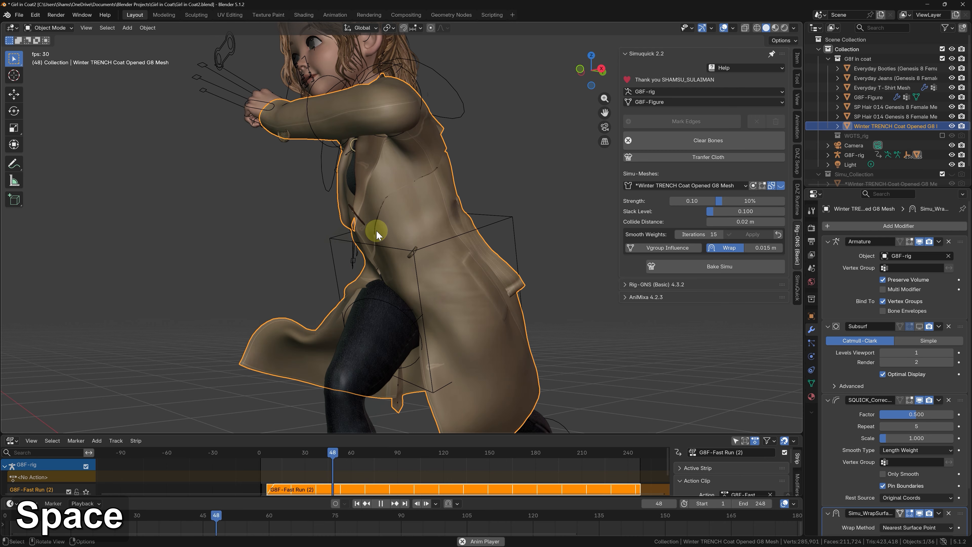
key("space")
middle_click_drag(383, 233, 407, 249)
left_click(358, 504)
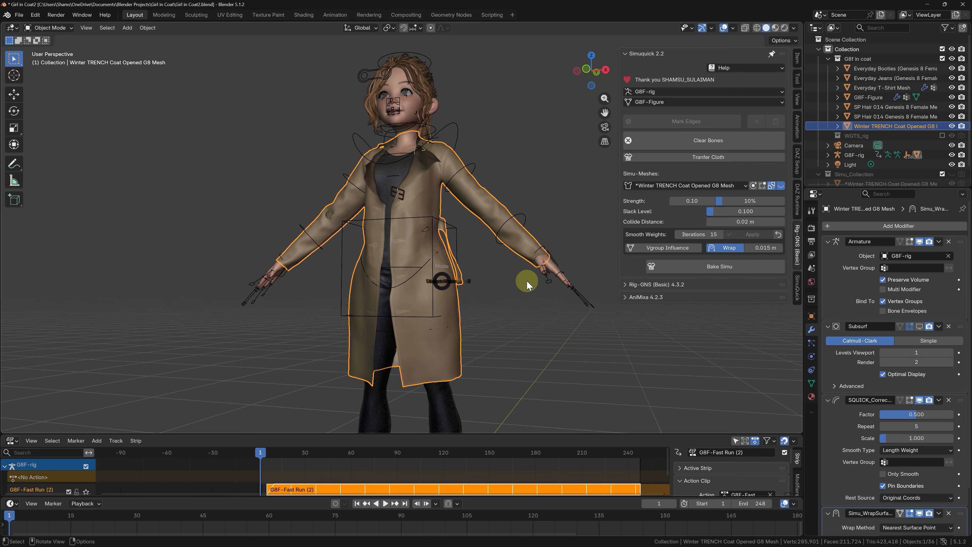
Step: In Edit Mode, select both overlapping edge loops along the coat's seam, hiding the first loop to reach the second and revealing it again
key("Tab")
middle_click_drag(427, 231, 444, 228)
scroll(410, 211, "up", 9)
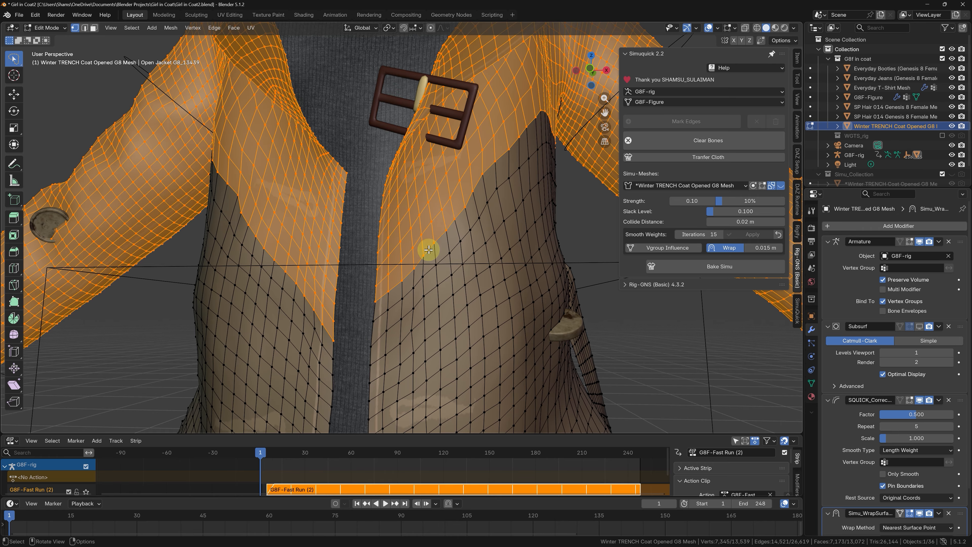
left_click(431, 247, "alt")
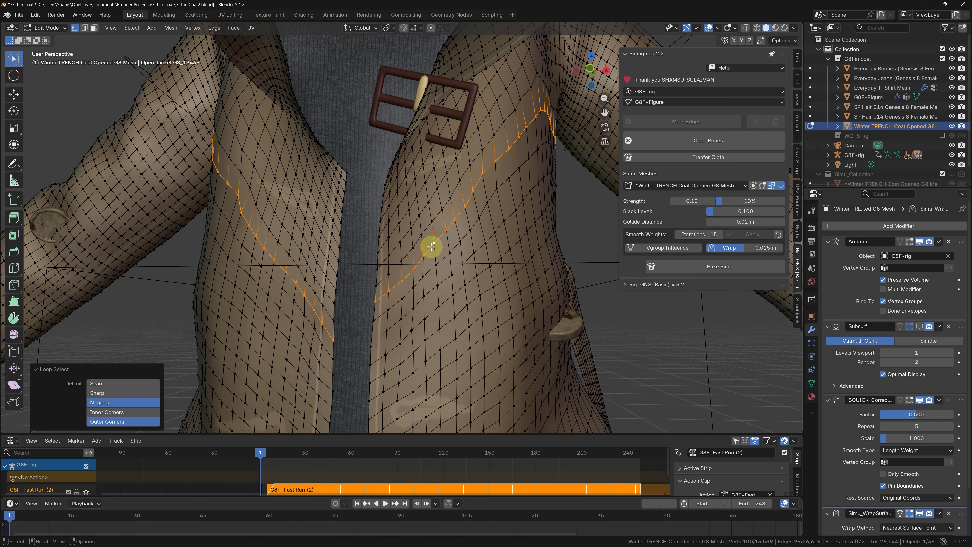
key("h")
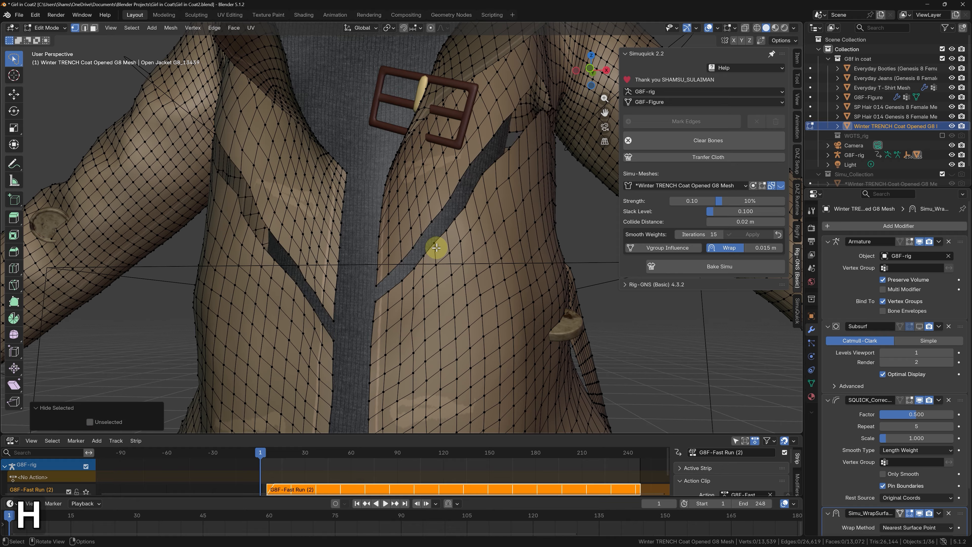
left_click(439, 238, "alt")
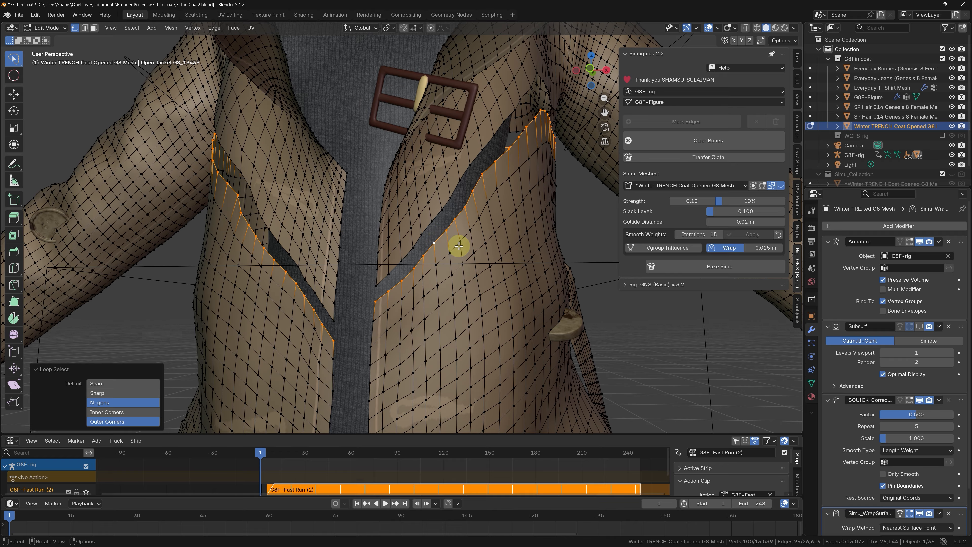
key("alt+h")
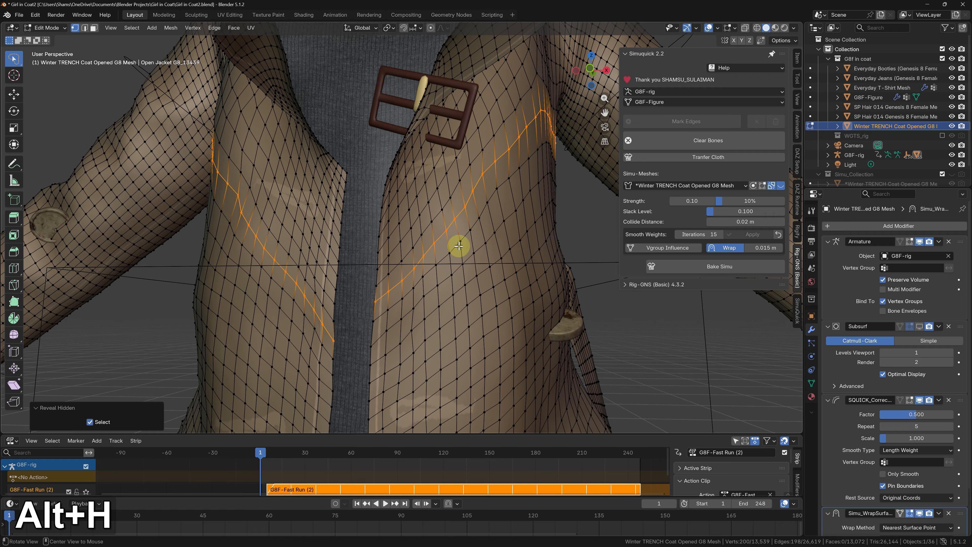
Step: Merge the selected seam vertices by distance and return to Object Mode
key("m")
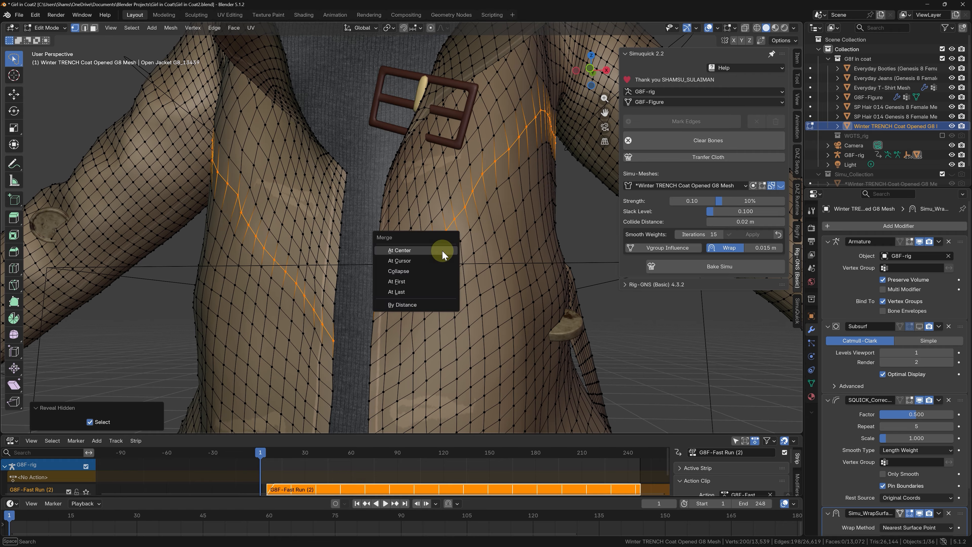
left_click(419, 306)
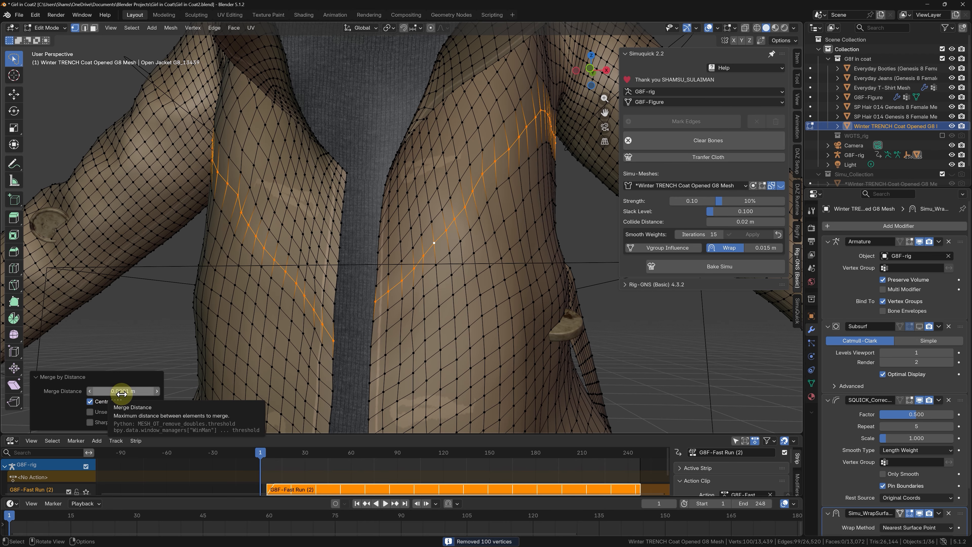
left_click(98, 377)
scroll(394, 303, "down", 10)
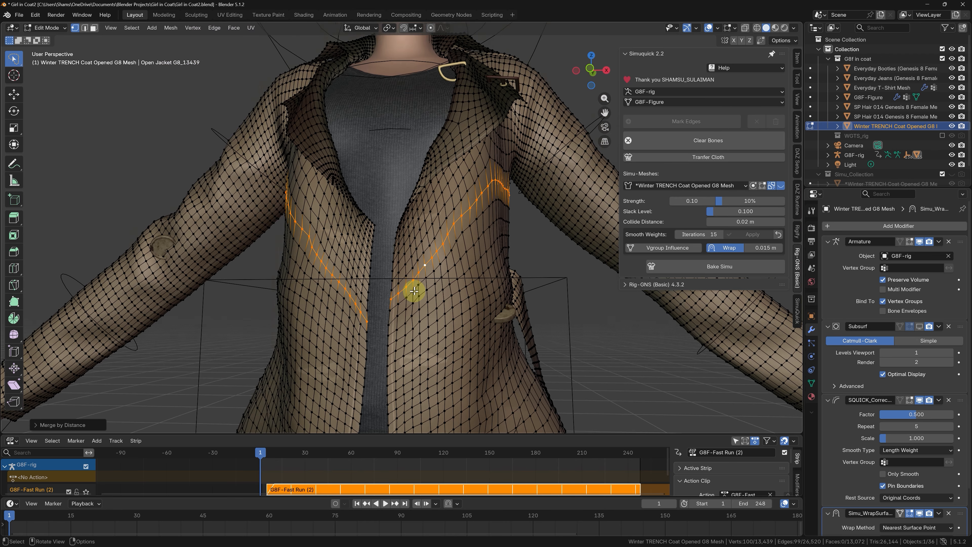
key("Tab")
Step: Play the run and review the merged coat in motion from different angles
middle_click_drag(347, 274, 424, 270)
key("space")
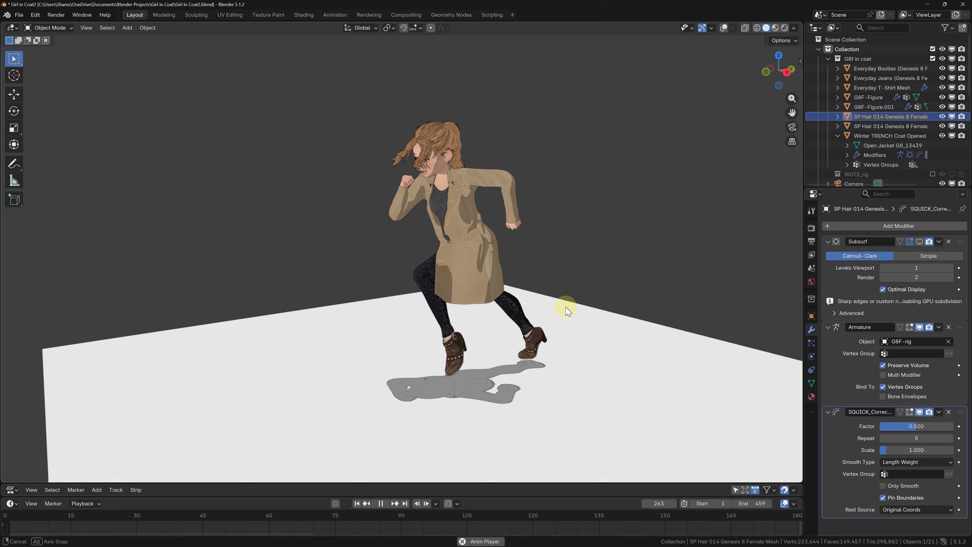
middle_click_drag(566, 309, 234, 298)
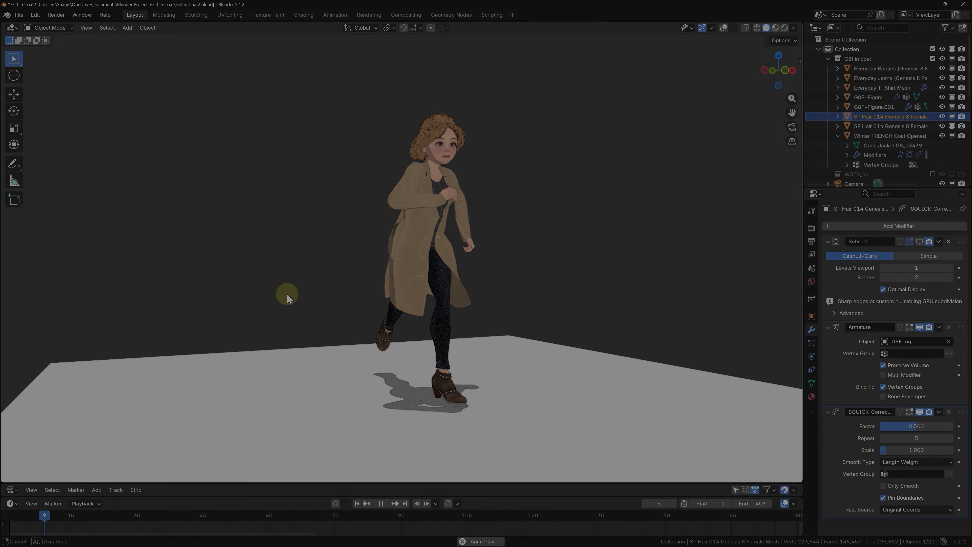